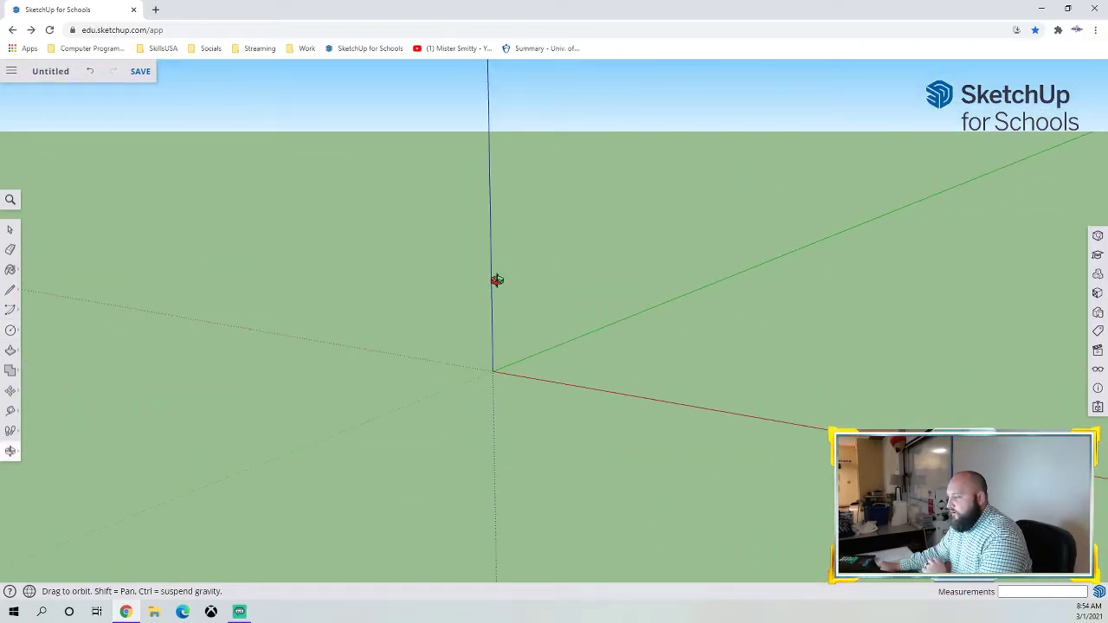
# Draw a circle with a 9' radius centred on the origin, flat on the ground plane
pyautogui.click(492, 371)
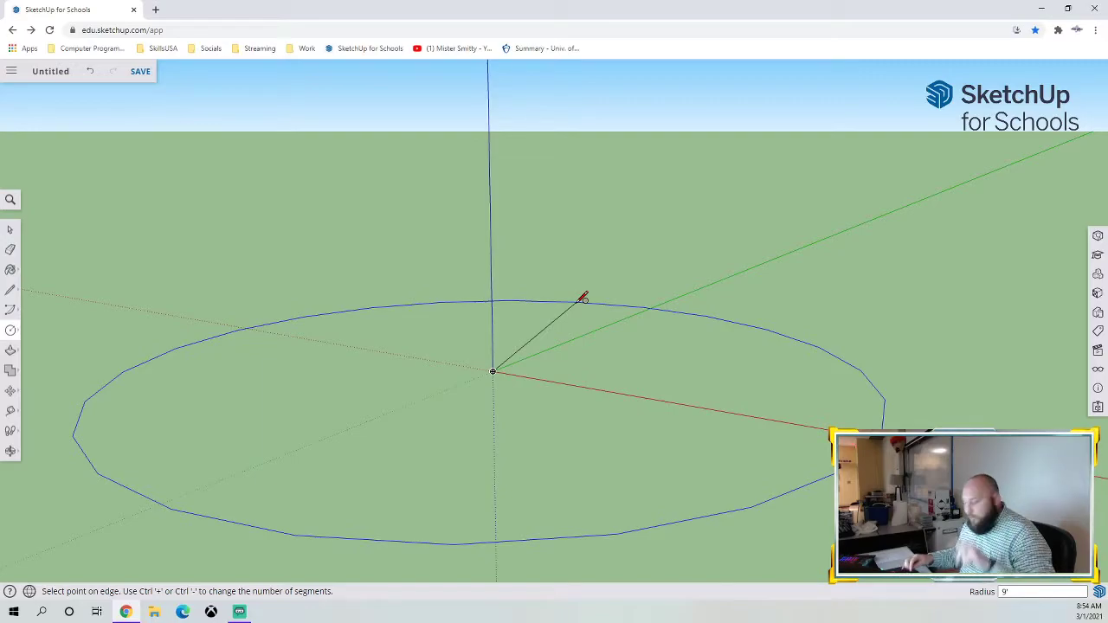
pyautogui.click(583, 298)
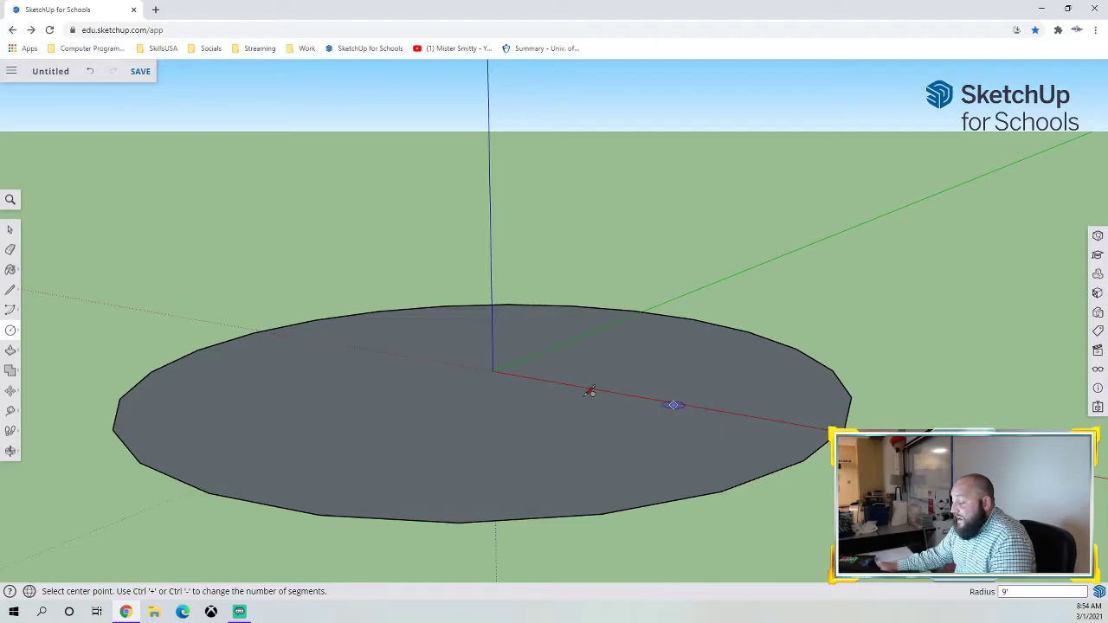
pyautogui.moveTo(407, 317); pyautogui.dragTo(532, 324, button='middle')
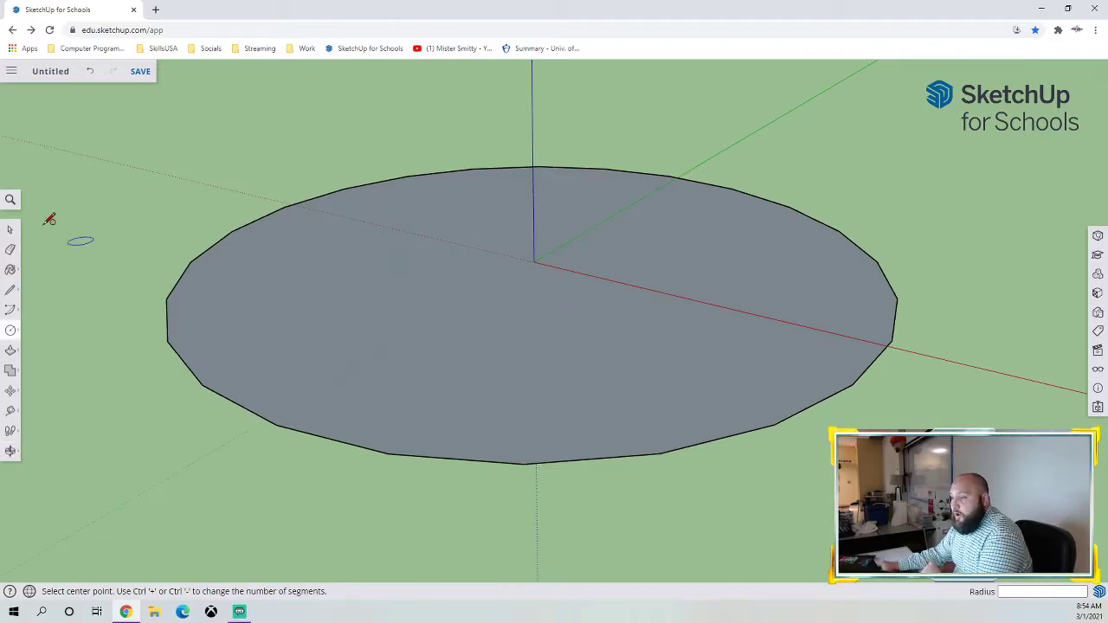
# Inspect the entity info of the circle's face and of its edge, including radius and segment count
pyautogui.click(10, 230)
pyautogui.click(577, 441)
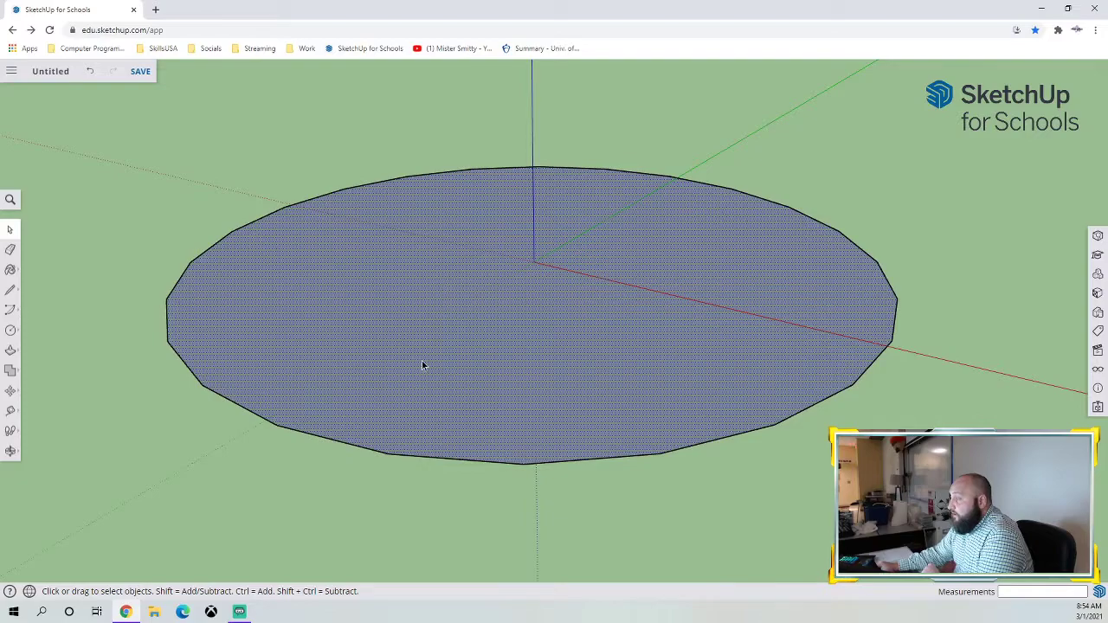
pyautogui.click(1098, 236)
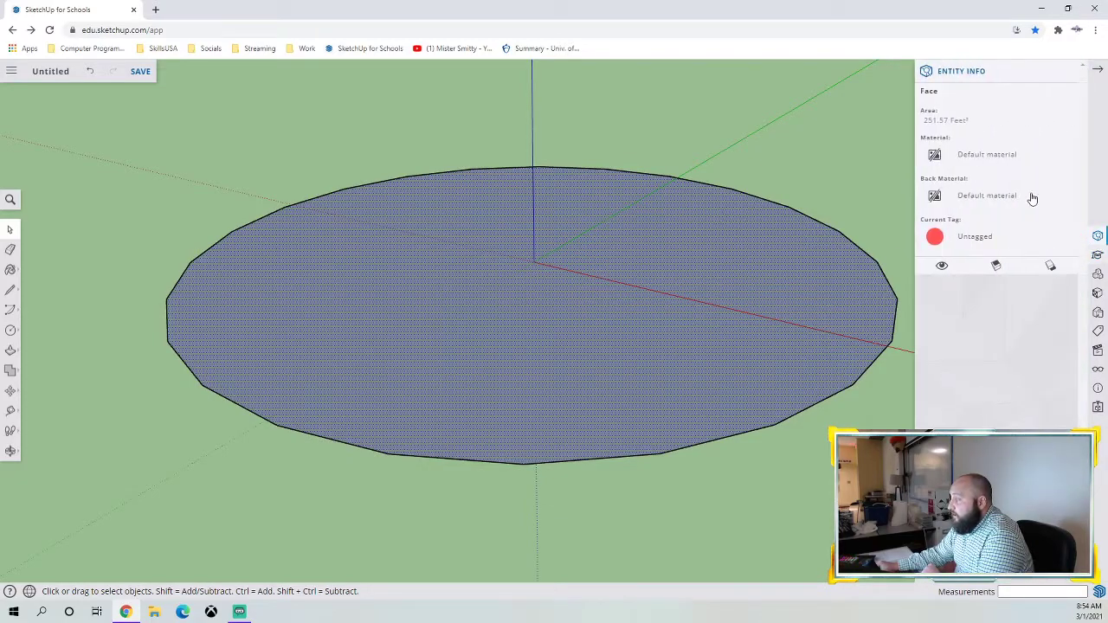
pyautogui.click(857, 386)
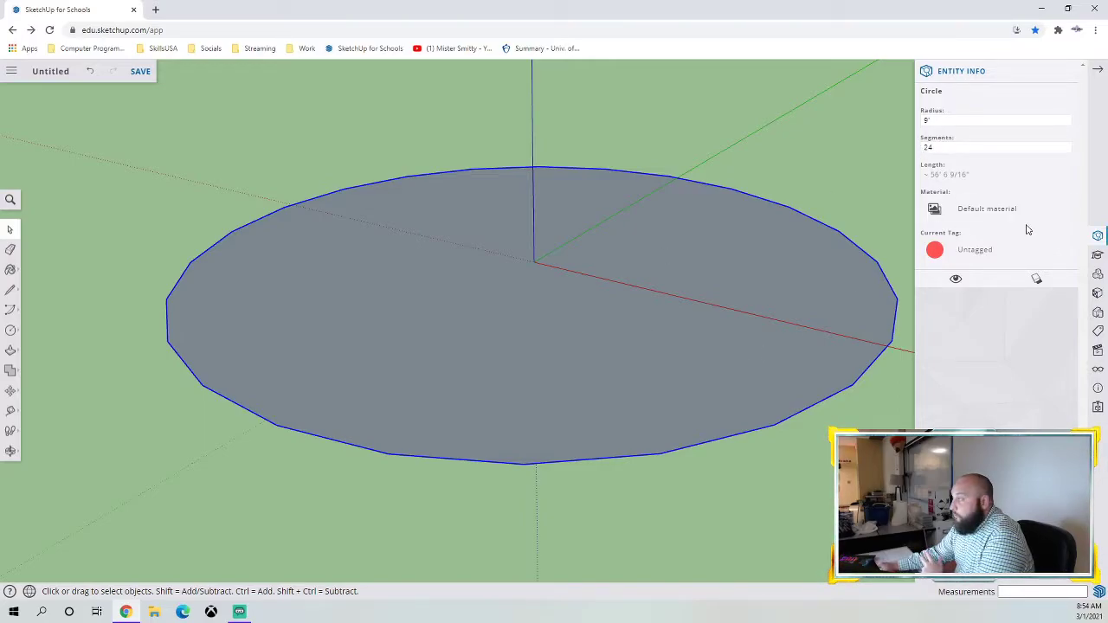
pyautogui.moveTo(661, 328); pyautogui.dragTo(560, 263, button='middle')
pyautogui.click(732, 430)
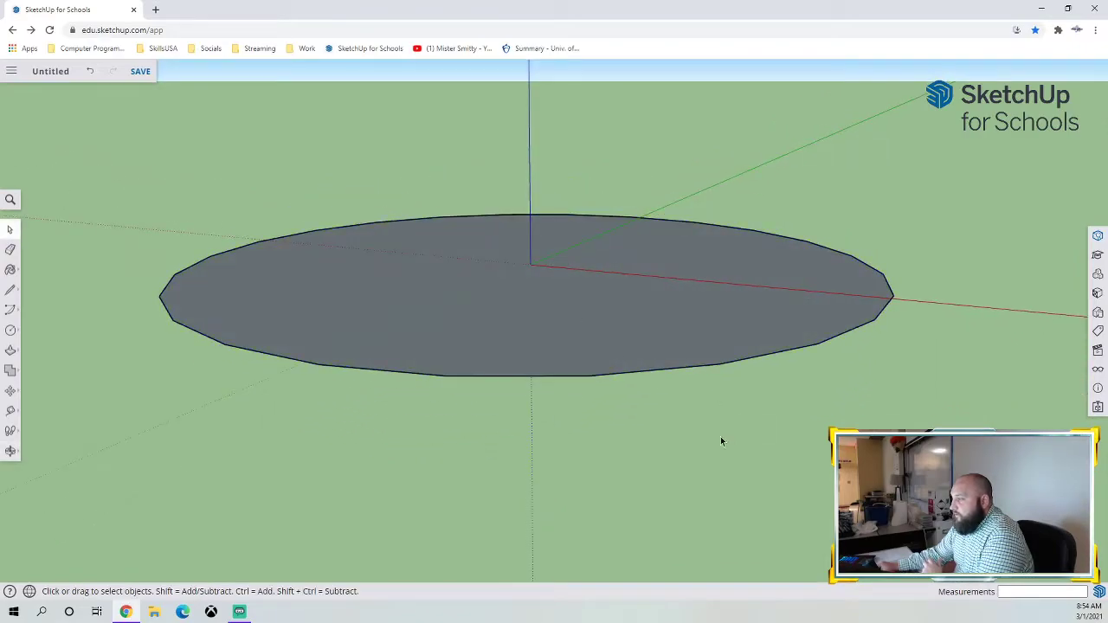
# Draw a vertical line about 2' 4 9/16" up from a circle vertex, and a diagonal from its upper end to the adjacent vertex
pyautogui.moveTo(764, 399); pyautogui.dragTo(711, 419, button='middle')
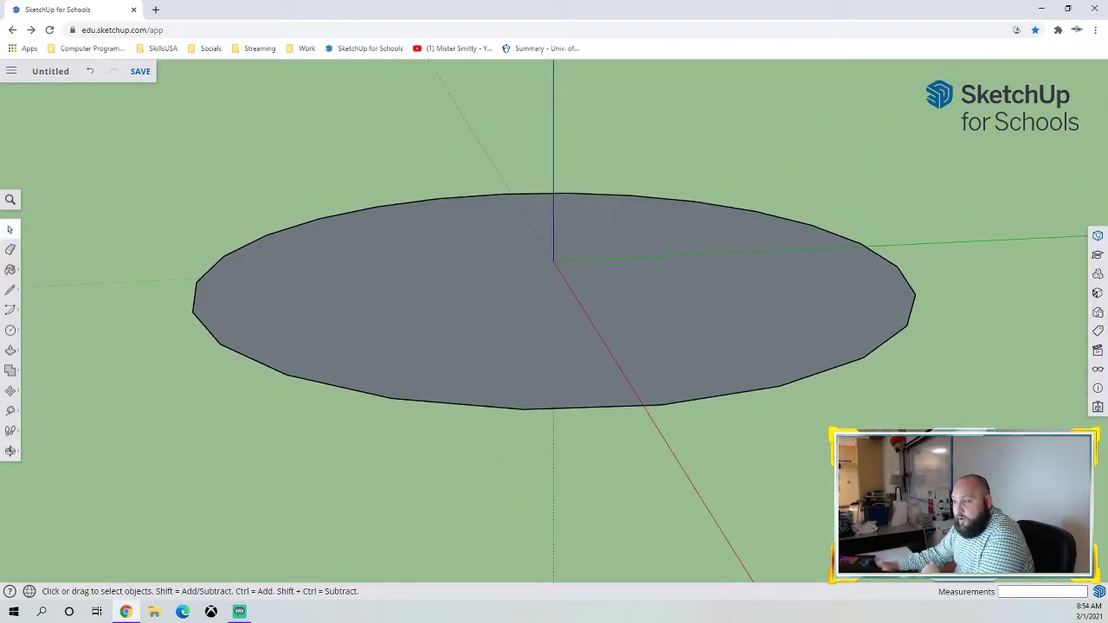
pyautogui.click(11, 289)
pyautogui.moveTo(926, 374); pyautogui.dragTo(671, 407, button='middle')
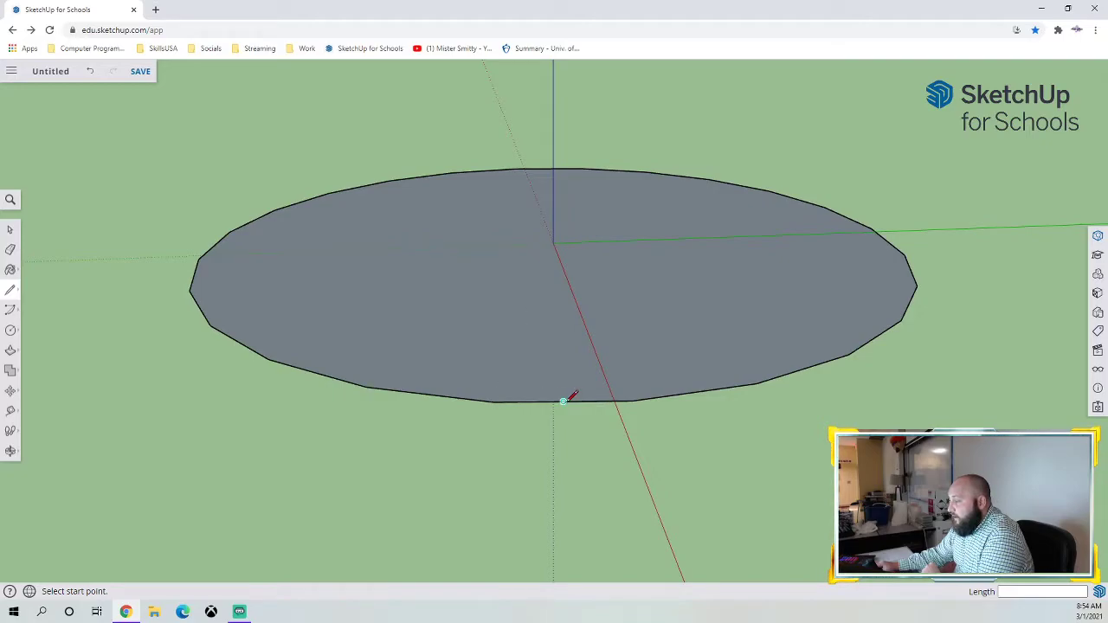
pyautogui.click(632, 400)
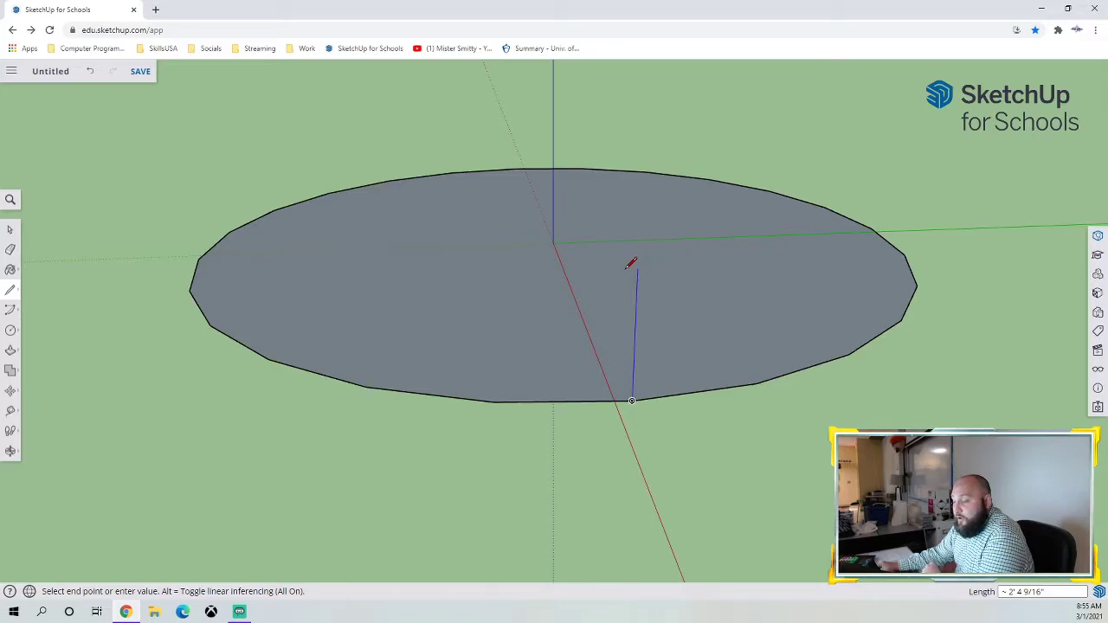
pyautogui.click(637, 269)
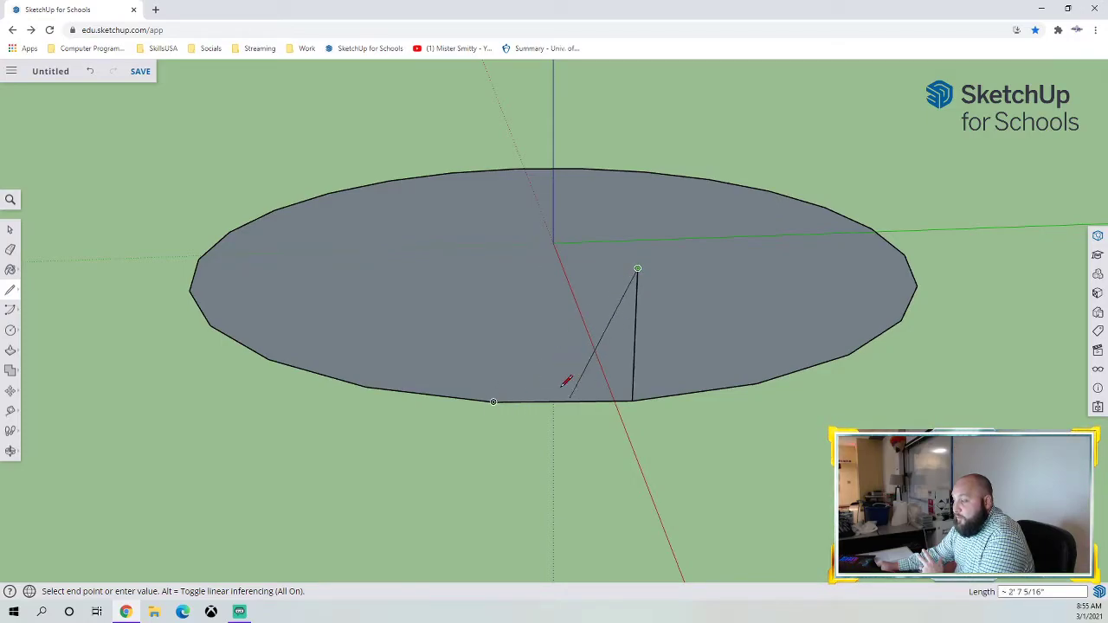
pyautogui.click(494, 402)
# Erase the vertical line, keeping the diagonal
pyautogui.moveTo(504, 438)
pyautogui.mouseDown(button='middle')
pyautogui.moveTo(670, 418)
pyautogui.moveTo(718, 428)
pyautogui.moveTo(456, 438)
pyautogui.moveTo(535, 426)
pyautogui.mouseUp(button='middle')
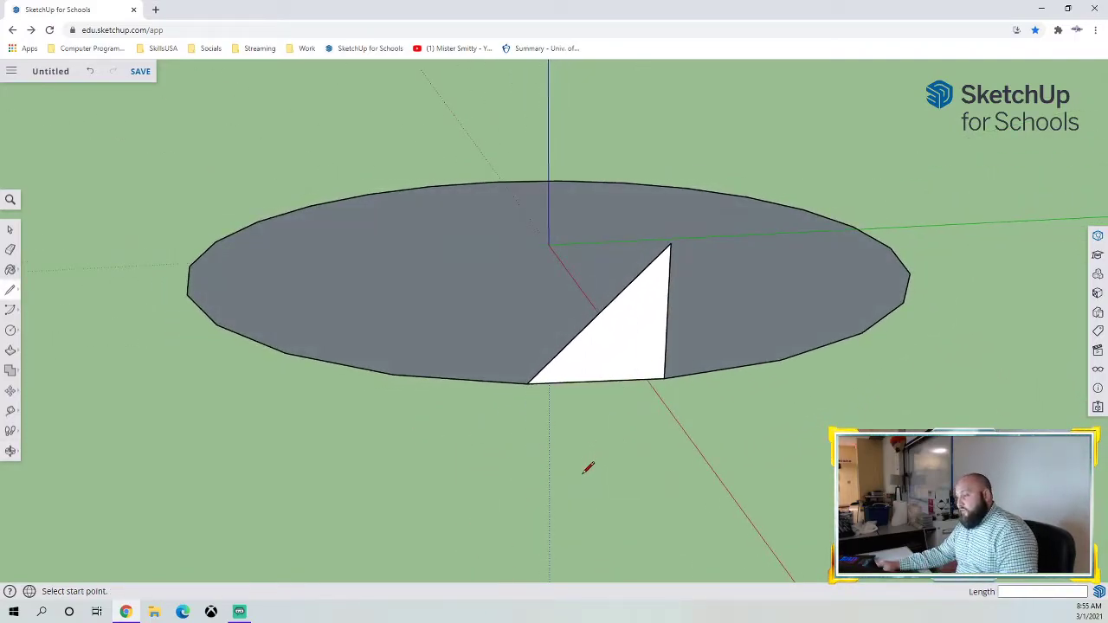
pyautogui.press('e')
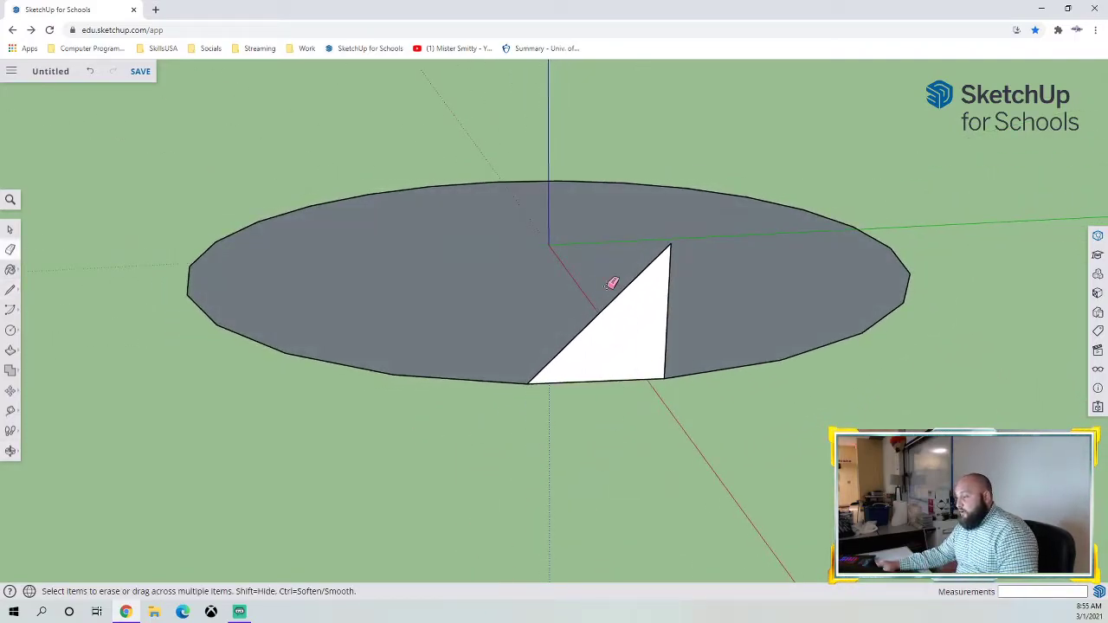
pyautogui.click(668, 326)
pyautogui.moveTo(670, 431); pyautogui.dragTo(750, 448, button='middle')
pyautogui.scroll(-1, 755, 360)
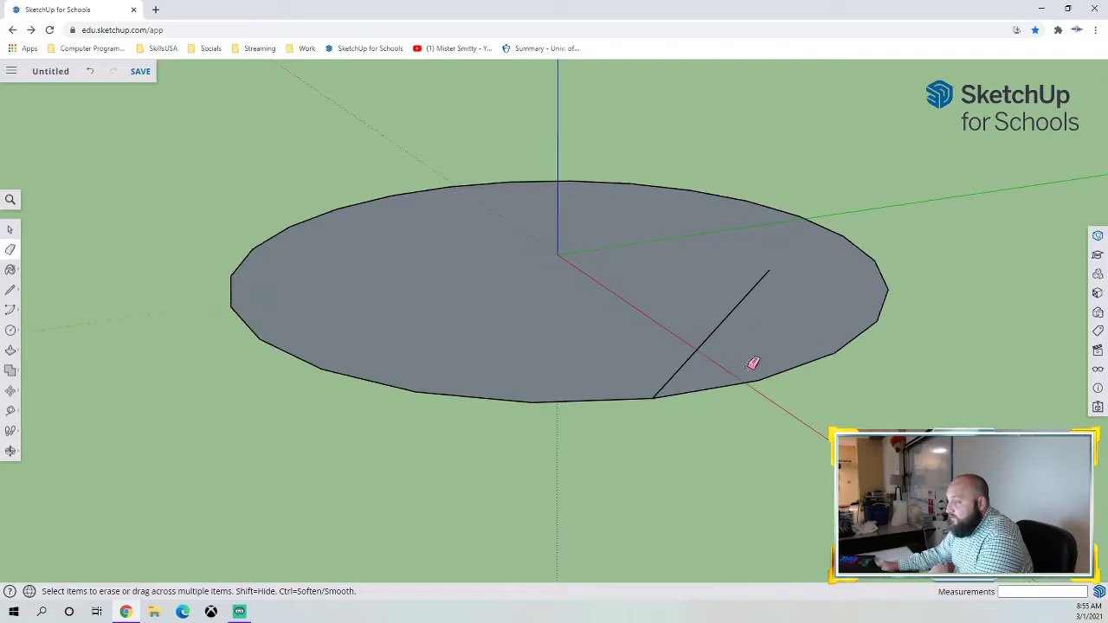
# Group the circle's face with its edge, leaving the diagonal line out, and clear the selection
pyautogui.moveTo(809, 354); pyautogui.dragTo(713, 379, button='middle')
pyautogui.click(10, 232)
pyautogui.click(475, 342)
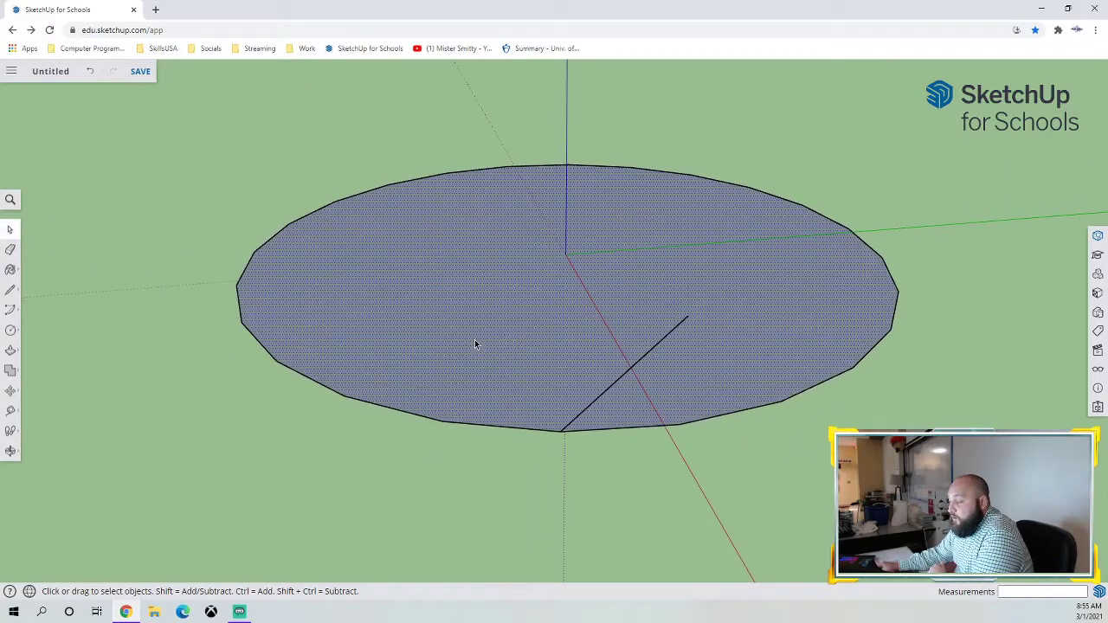
pyautogui.doubleClick(471, 276)
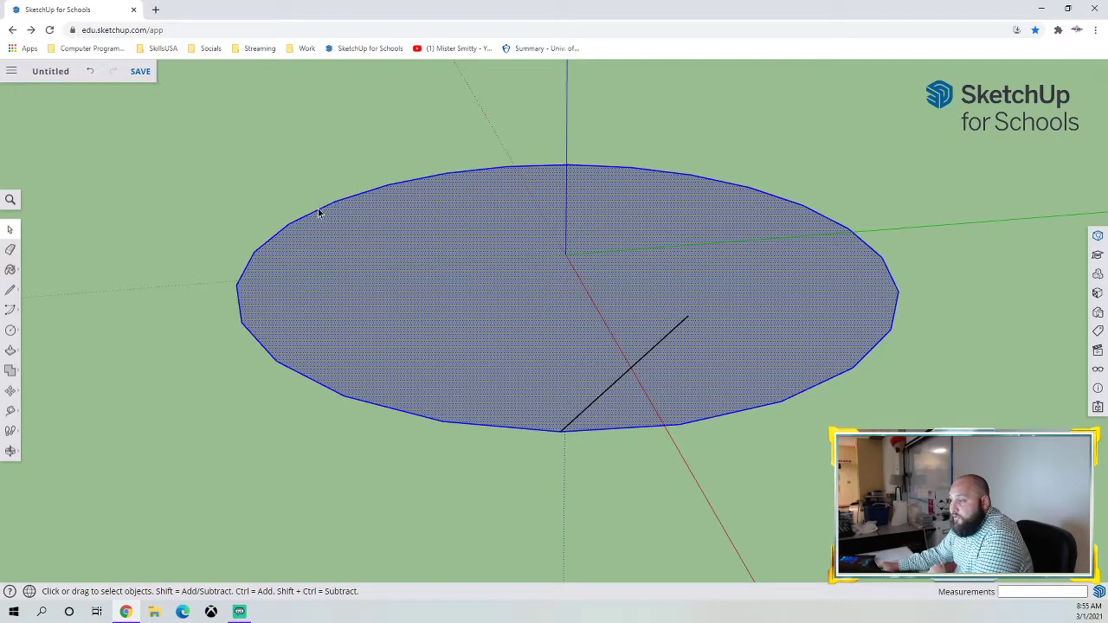
pyautogui.rightClick(493, 284)
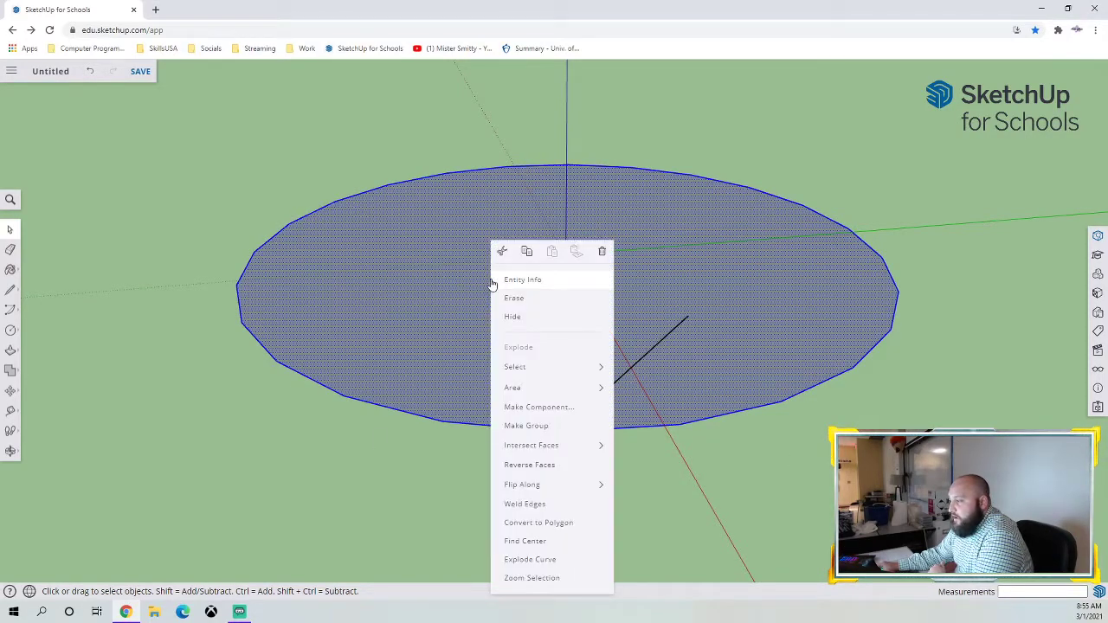
pyautogui.click(555, 426)
pyautogui.click(637, 492)
pyautogui.click(530, 431)
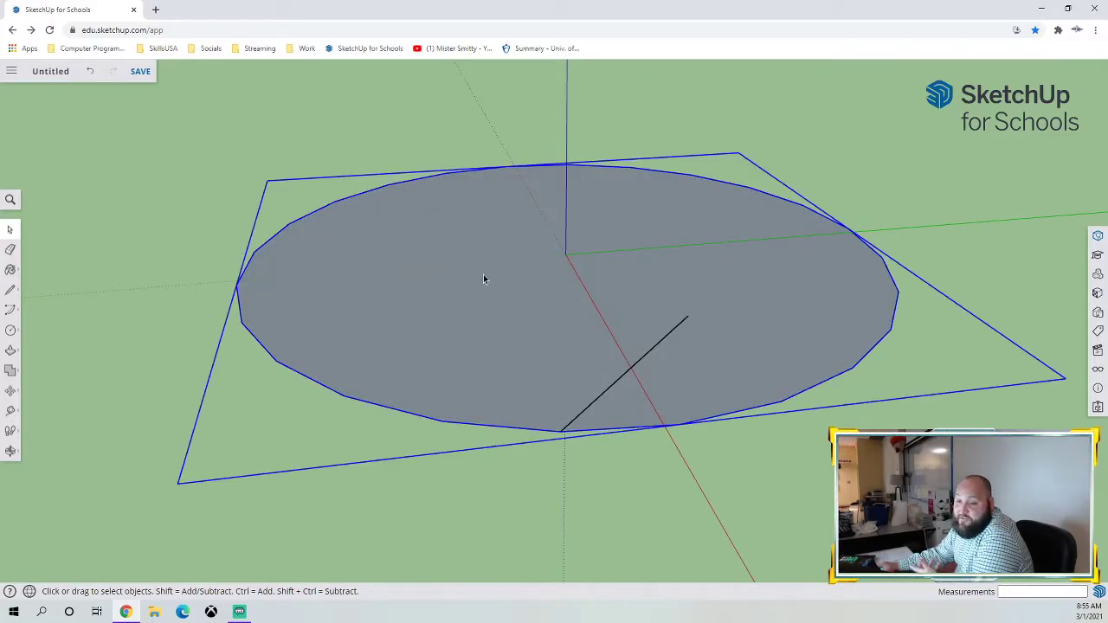
pyautogui.moveTo(720, 443); pyautogui.dragTo(698, 428, button='middle')
pyautogui.click(712, 530)
pyautogui.moveTo(673, 497); pyautogui.dragTo(654, 474, button='middle')
# Rotate a copy of the diagonal line 15° about the origin to the neighbouring circle vertex and array it x23 around the circle
pyautogui.click(614, 328)
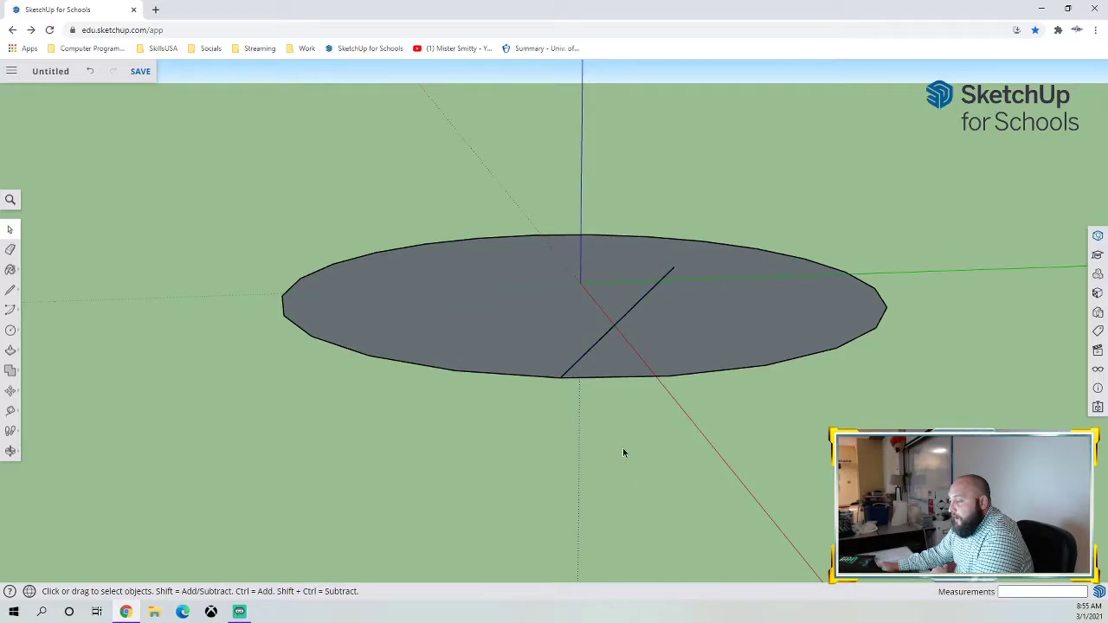
pyautogui.click(611, 332)
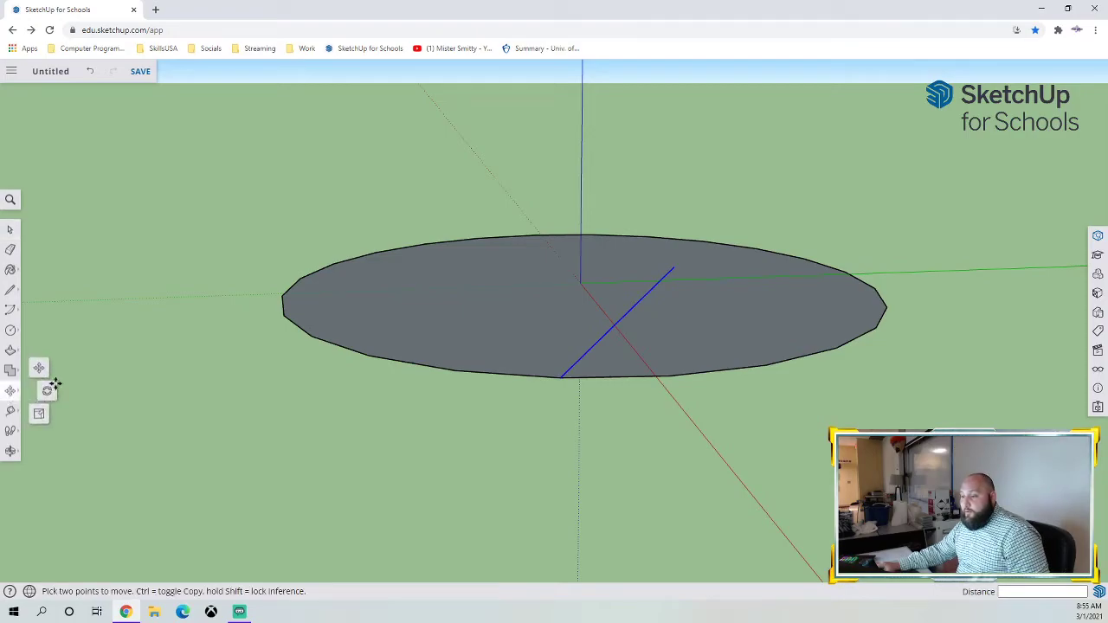
pyautogui.click(39, 390)
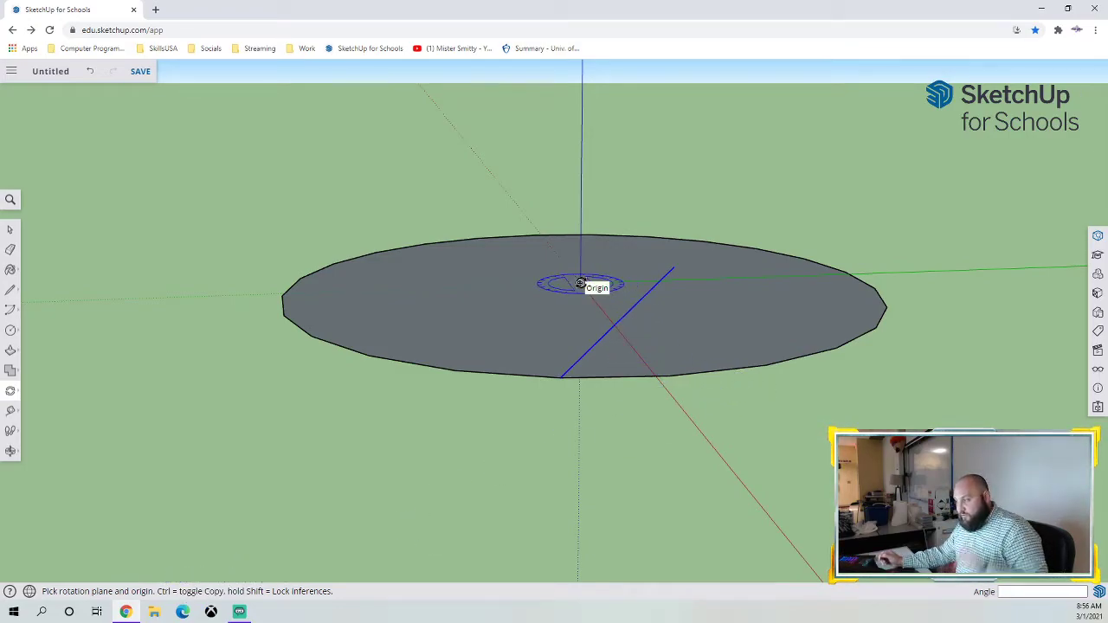
pyautogui.moveTo(580, 284); pyautogui.dragTo(561, 378)
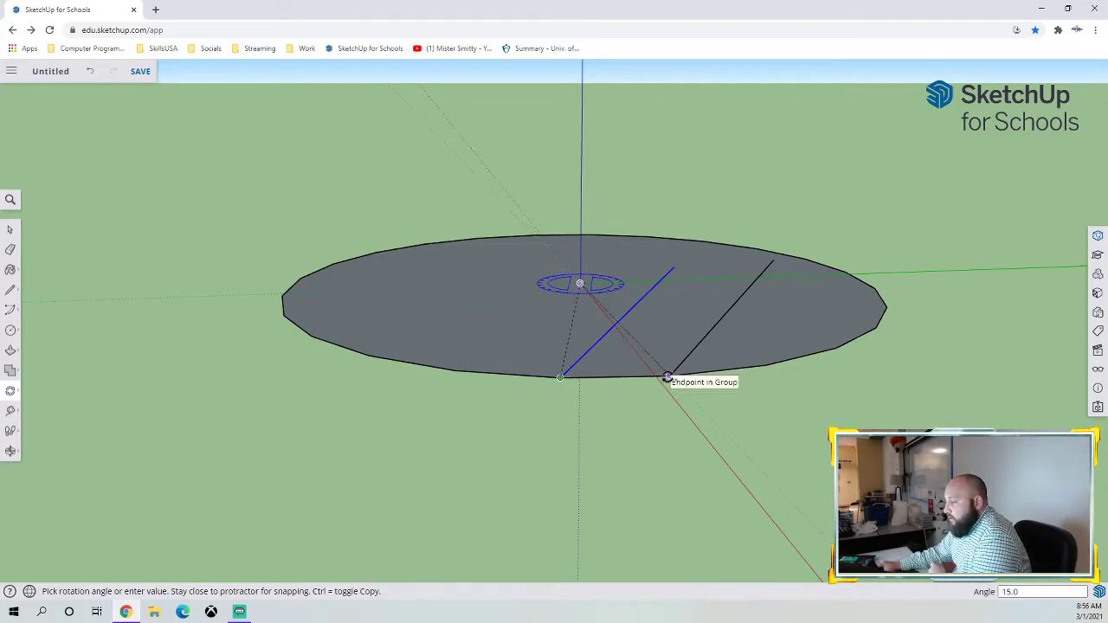
pyautogui.click(667, 378)
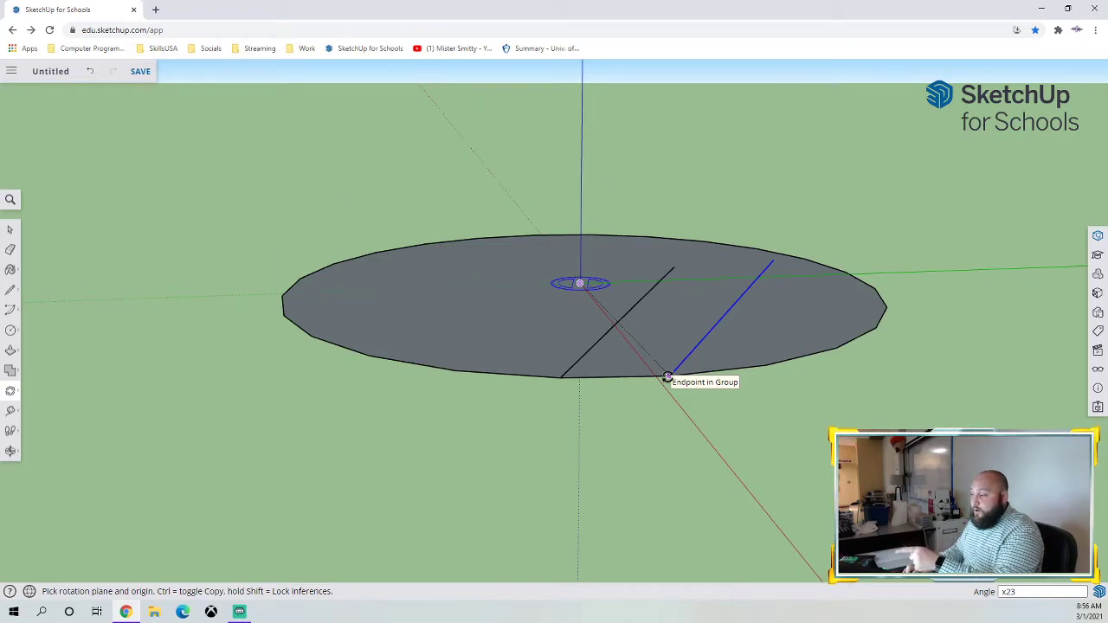
pyautogui.press('Return')
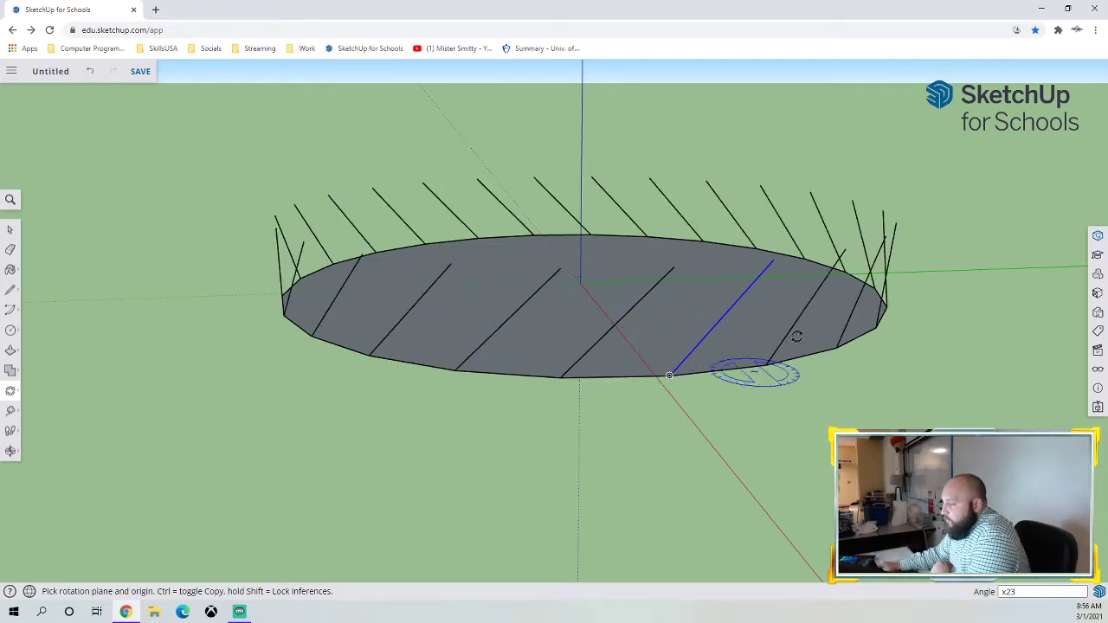
# Copy all the diagonal lines straight up by about 2' 4 9/16", stacking a second row on the first
pyautogui.click(11, 230)
pyautogui.moveTo(551, 430); pyautogui.dragTo(606, 493, button='middle')
pyautogui.moveTo(514, 518); pyautogui.dragTo(534, 442, button='middle')
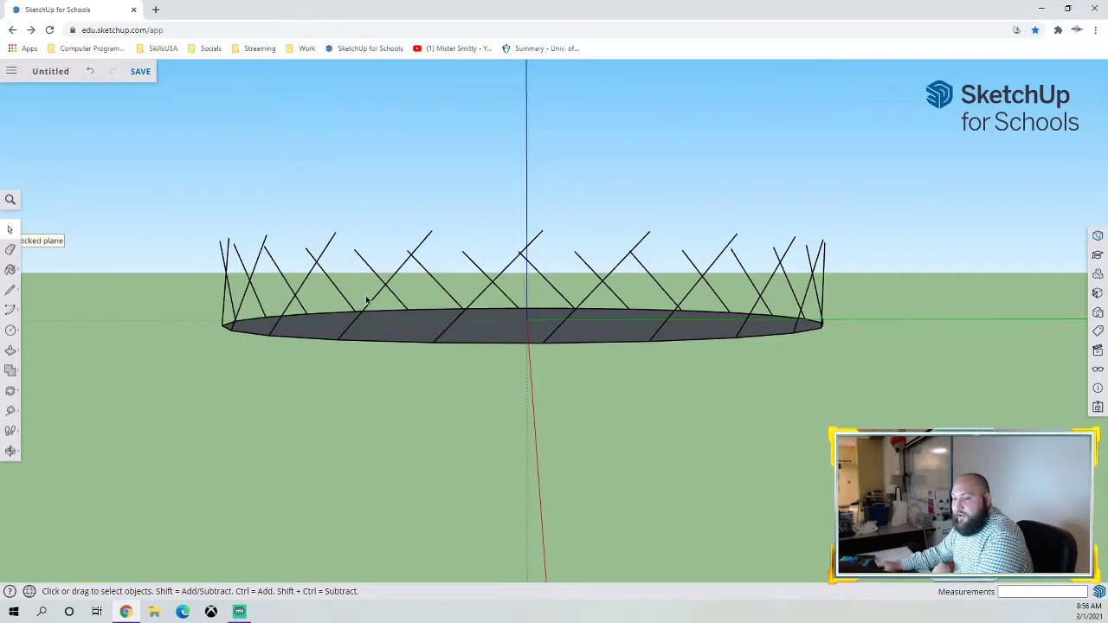
pyautogui.moveTo(157, 144); pyautogui.dragTo(133, 130)
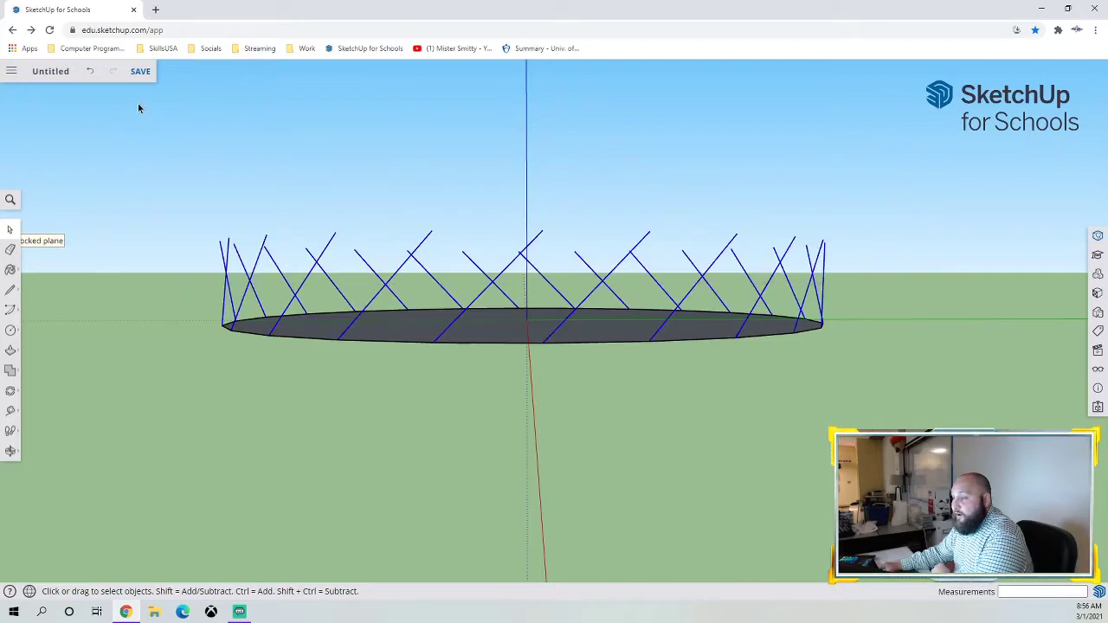
pyautogui.moveTo(604, 423); pyautogui.dragTo(662, 479, button='middle')
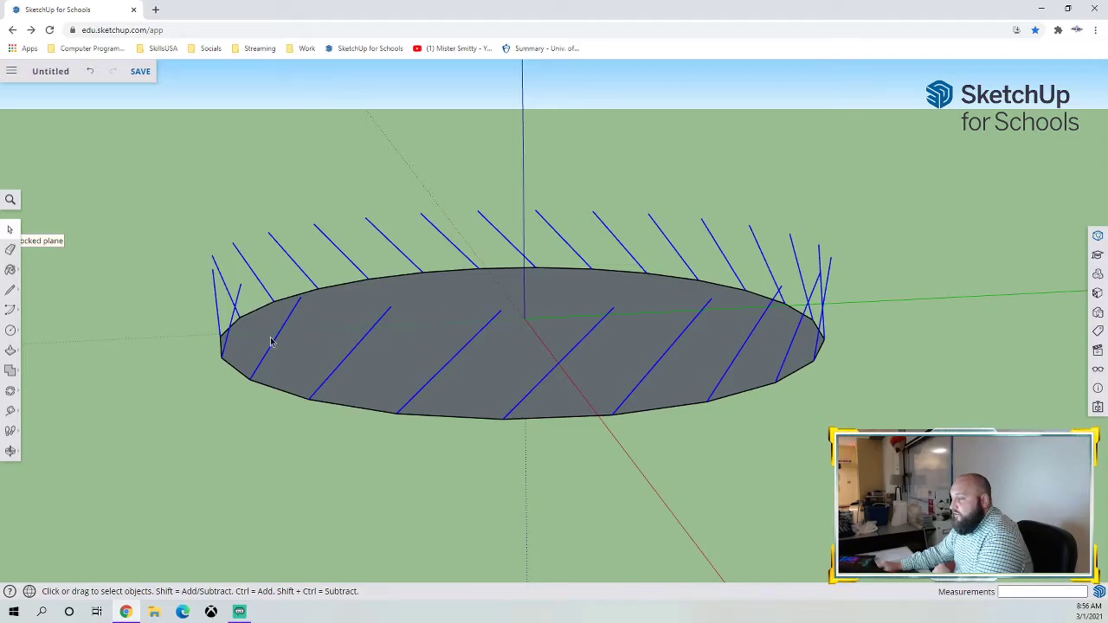
pyautogui.moveTo(737, 423); pyautogui.dragTo(672, 388, button='middle')
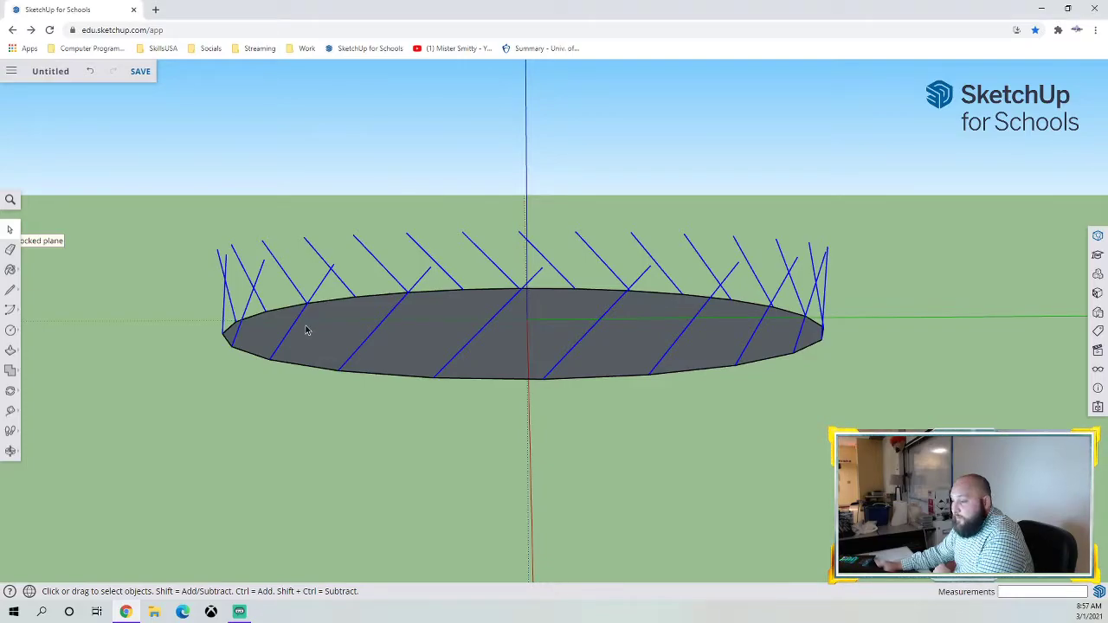
pyautogui.click(12, 390)
pyautogui.click(54, 380)
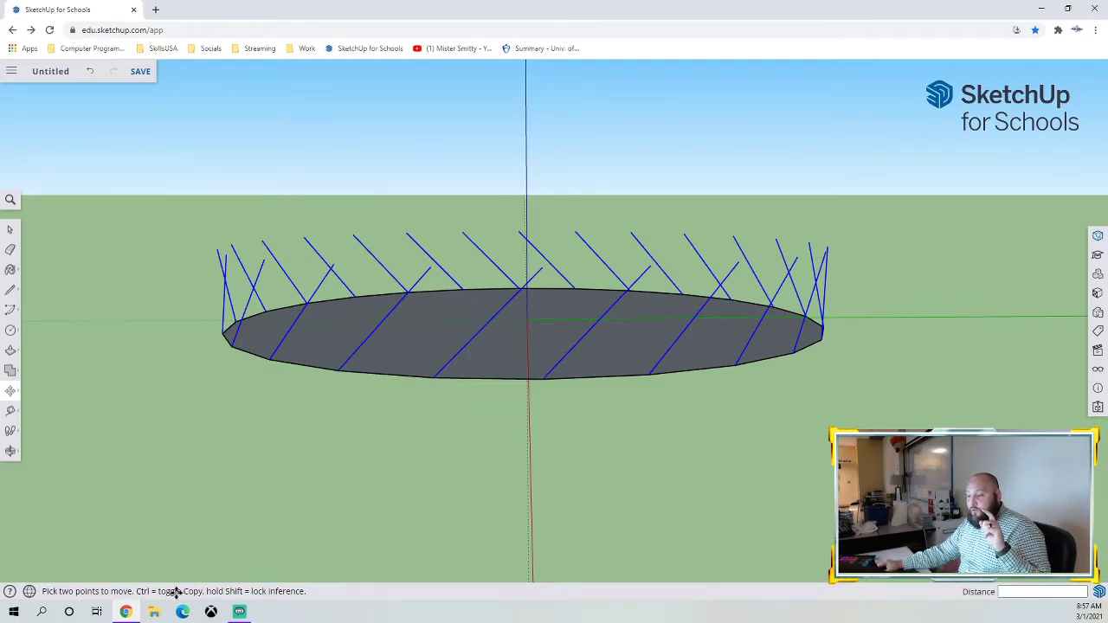
pyautogui.press('ctrl')
pyautogui.click(542, 379)
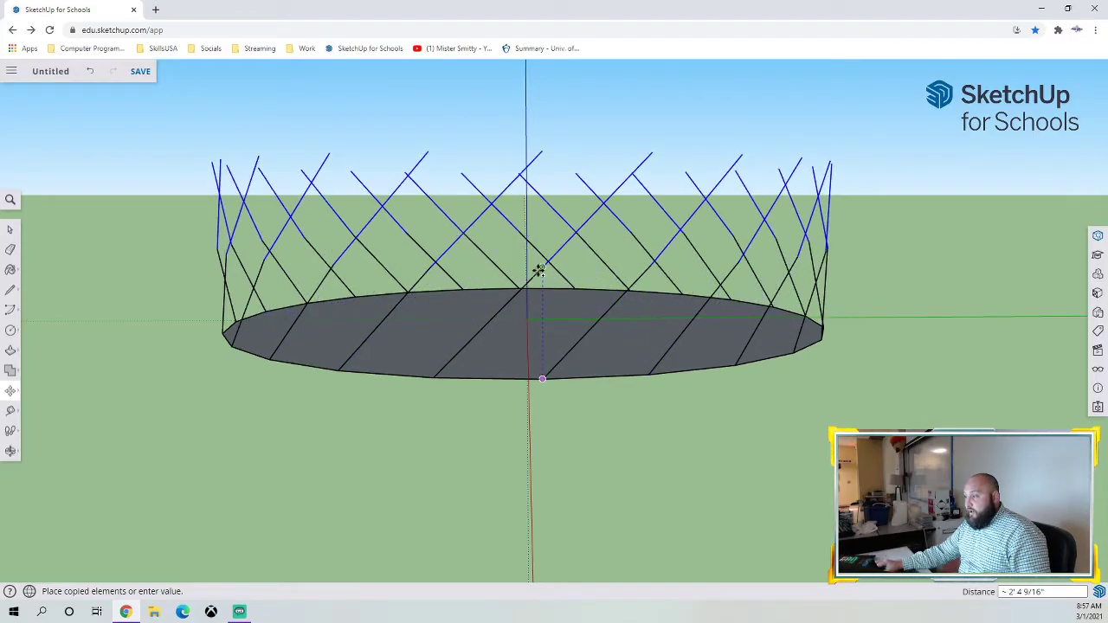
pyautogui.click(539, 265)
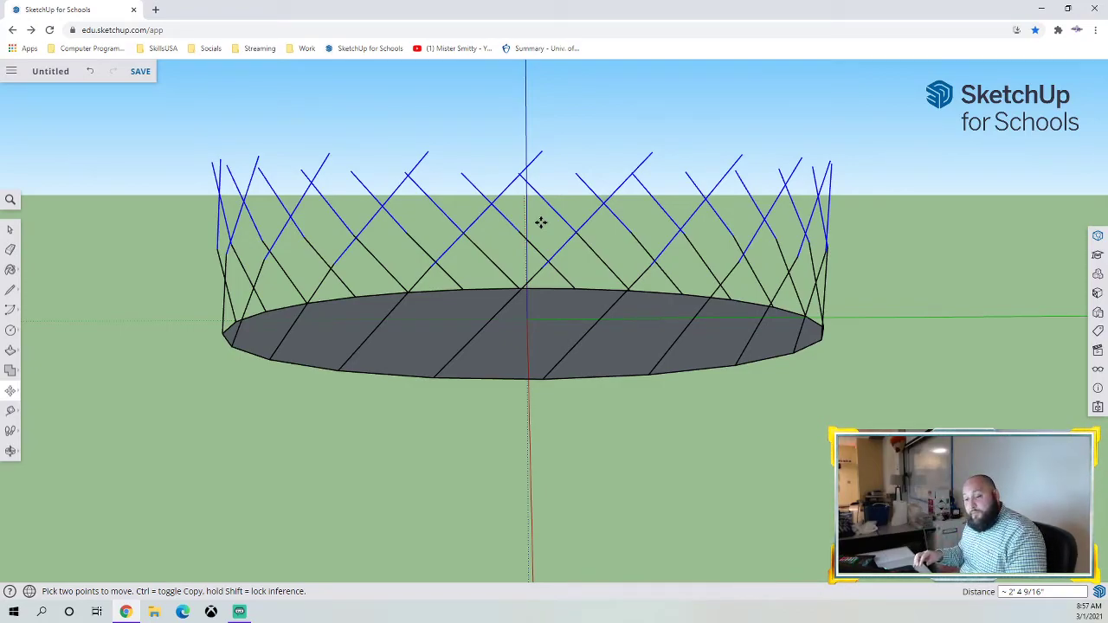
# Multiply the upward copy x23 to form a tall cylindrical lattice
pyautogui.write('x23')
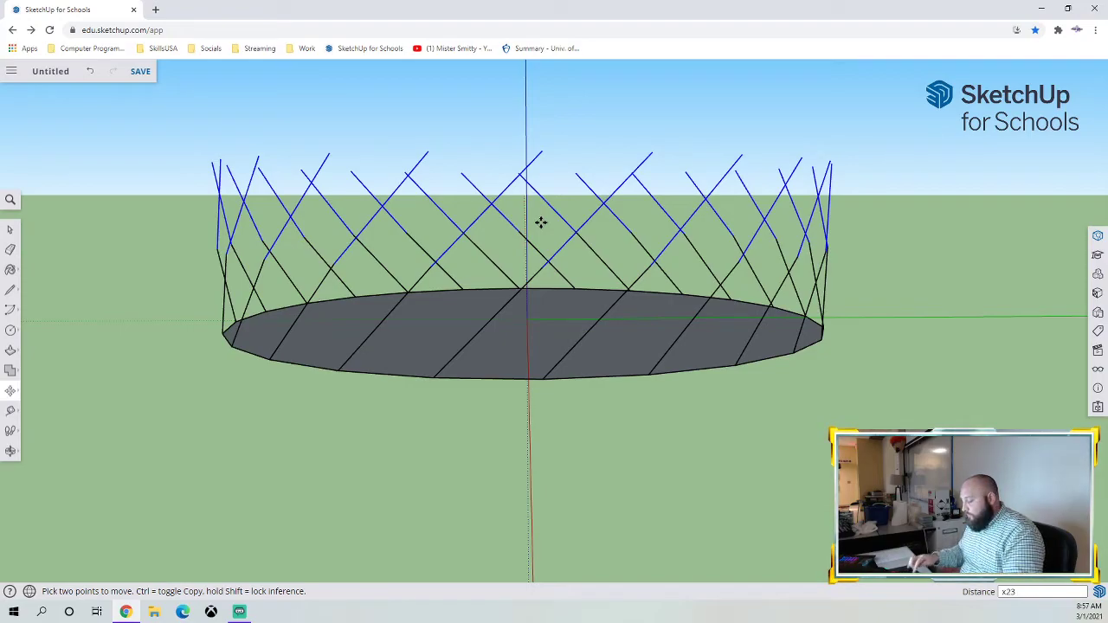
pyautogui.press('Return')
pyautogui.scroll(-6, 542, 224)
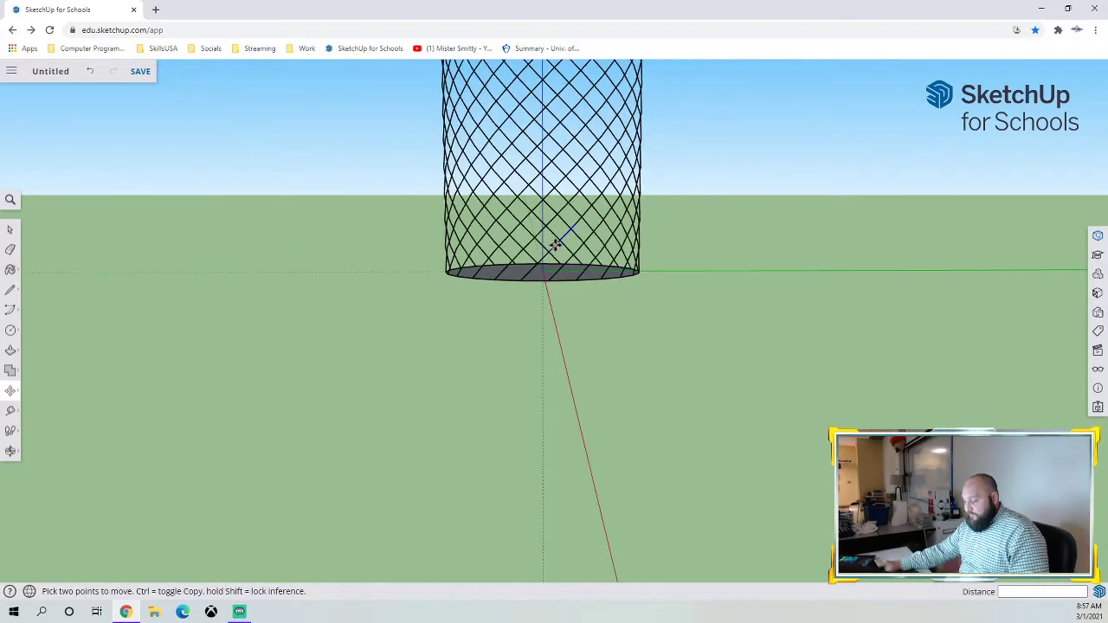
pyautogui.scroll(-6, 561, 326)
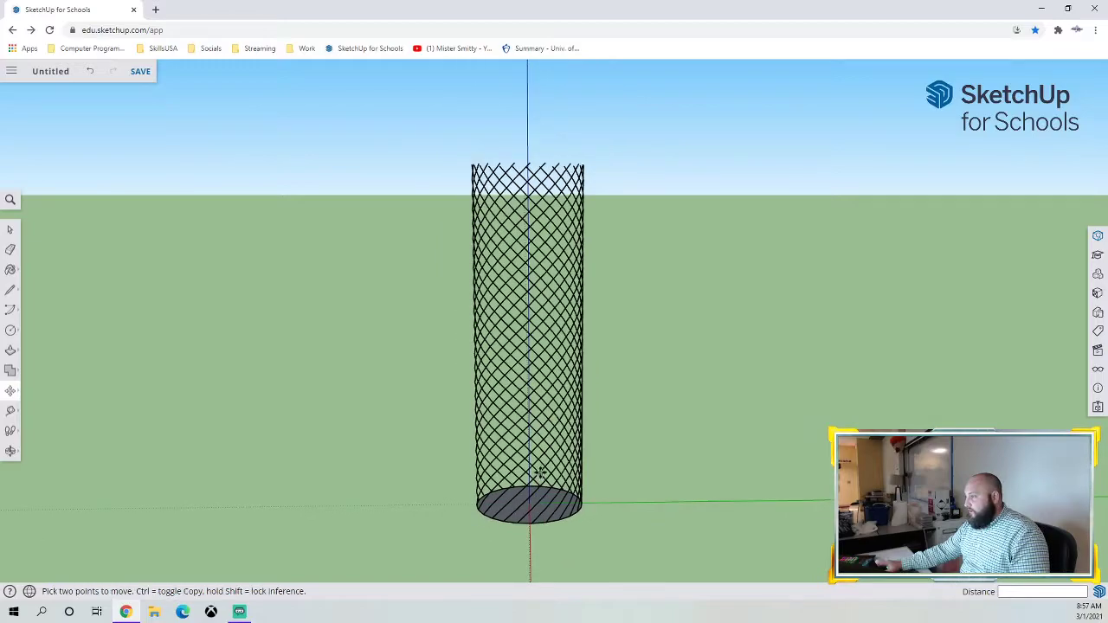
pyautogui.click(9, 229)
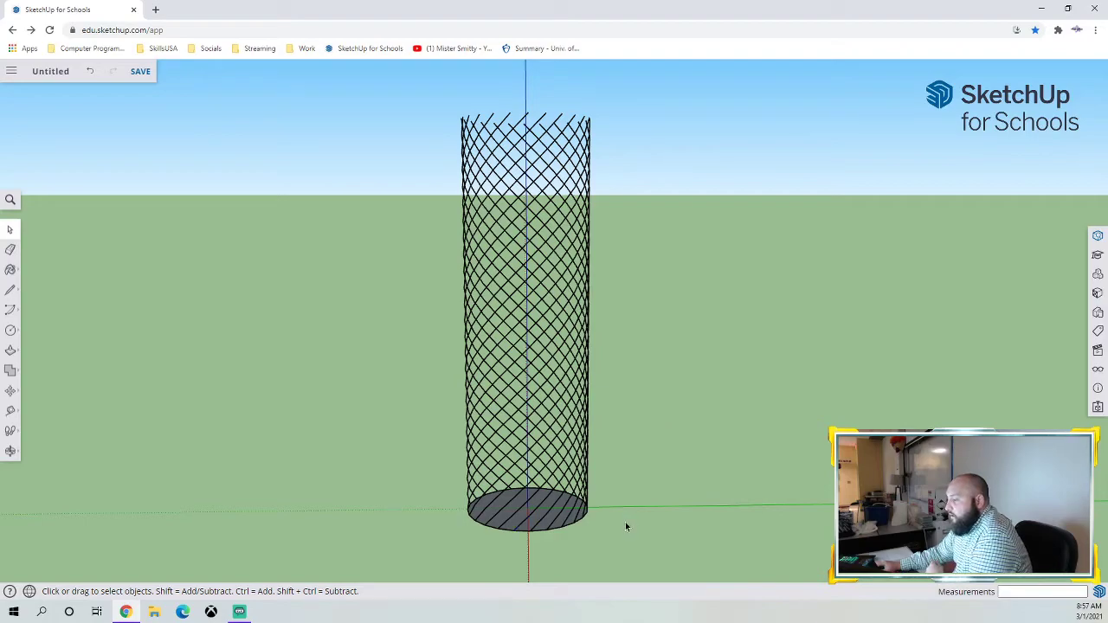
# Select one continuous spiral strand of the lattice from the circle's front edge and make it a group, then clear the selection
pyautogui.scroll(-2, 555, 527)
pyautogui.scroll(3, 551, 528)
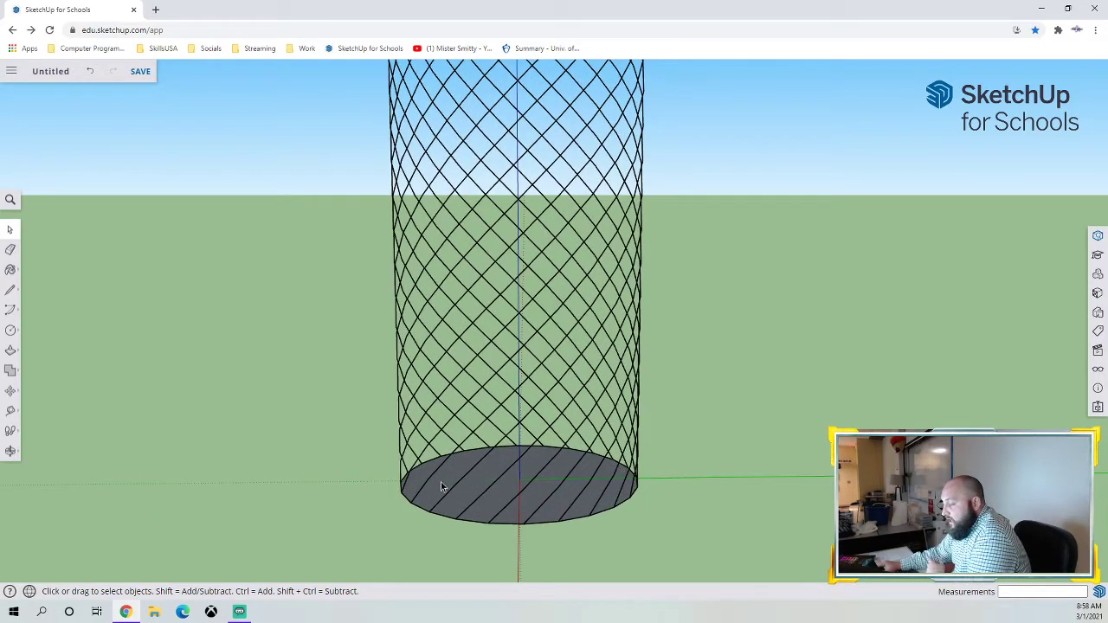
pyautogui.scroll(1, 546, 518)
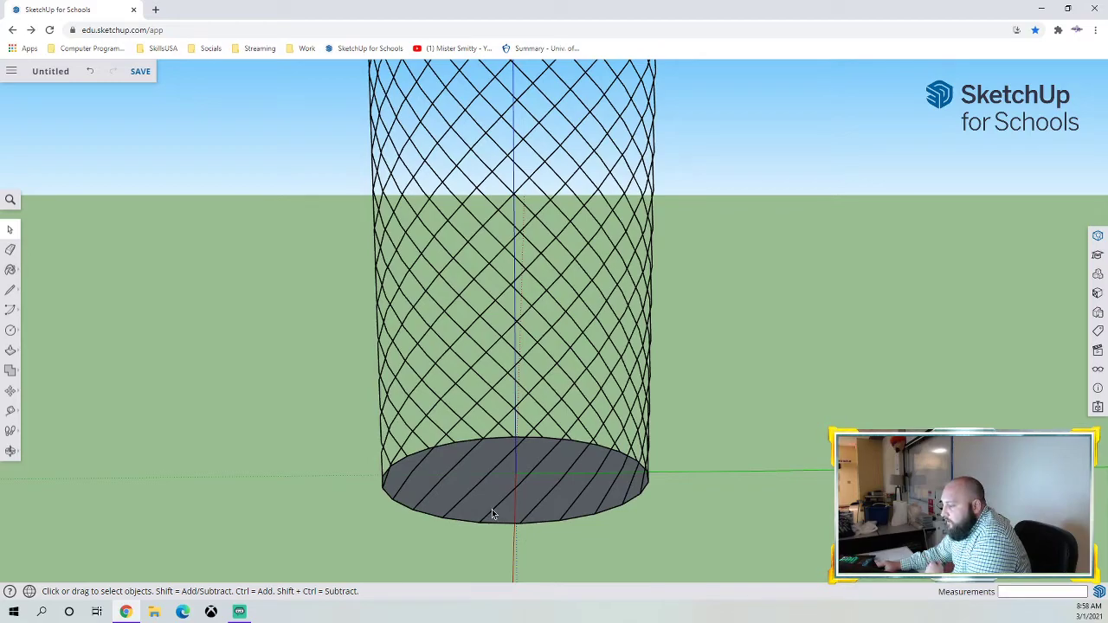
pyautogui.click(495, 515)
pyautogui.tripleClick(495, 514)
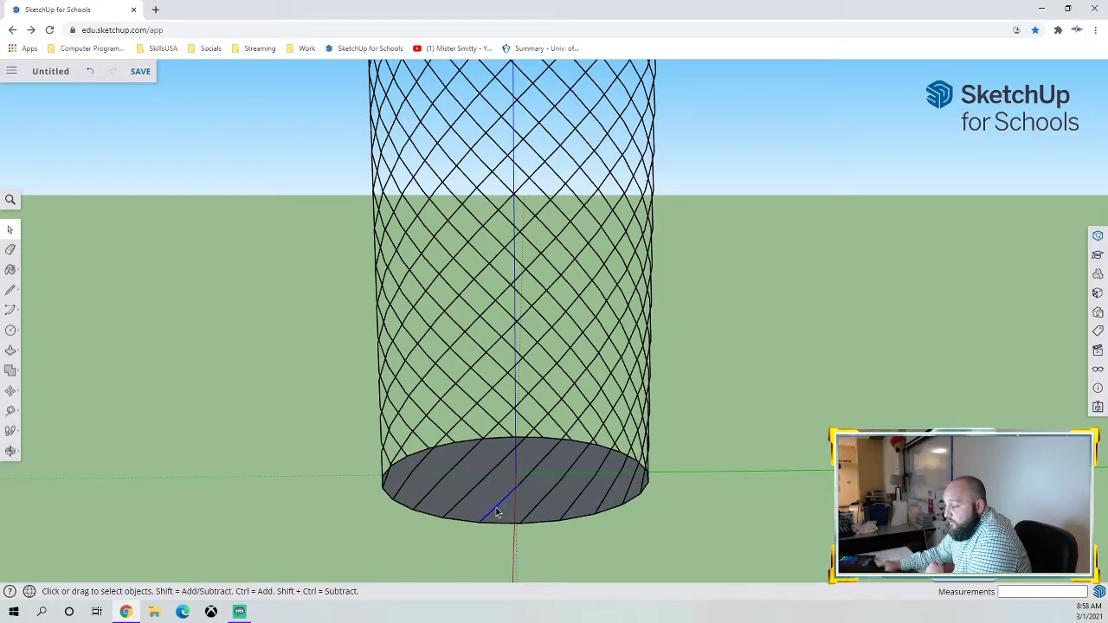
pyautogui.scroll(-5, 551, 488)
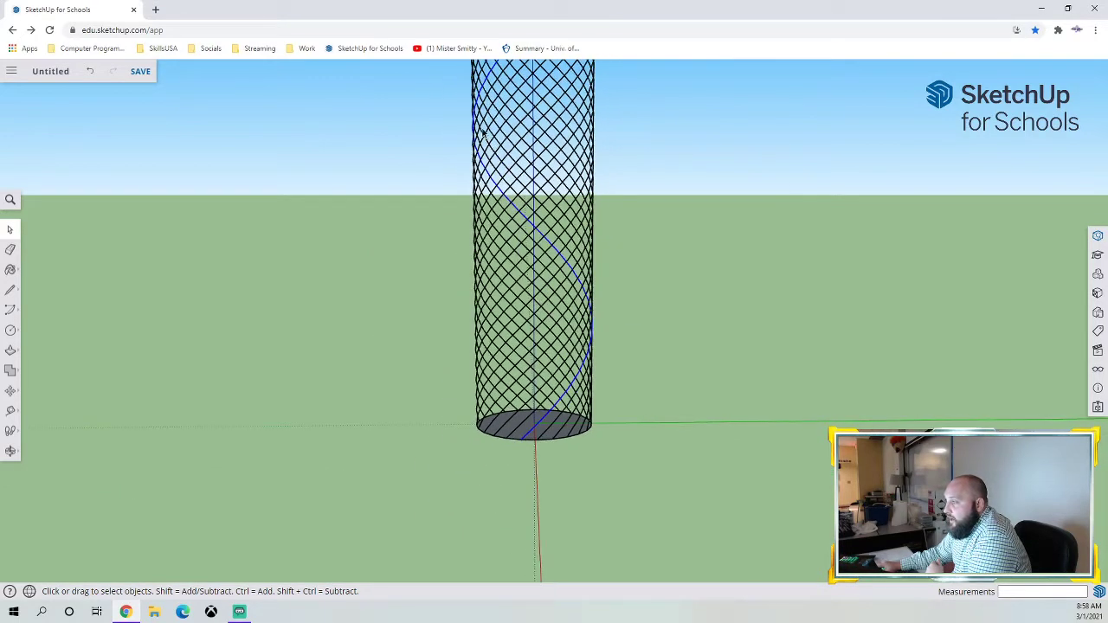
pyautogui.scroll(3, 538, 424)
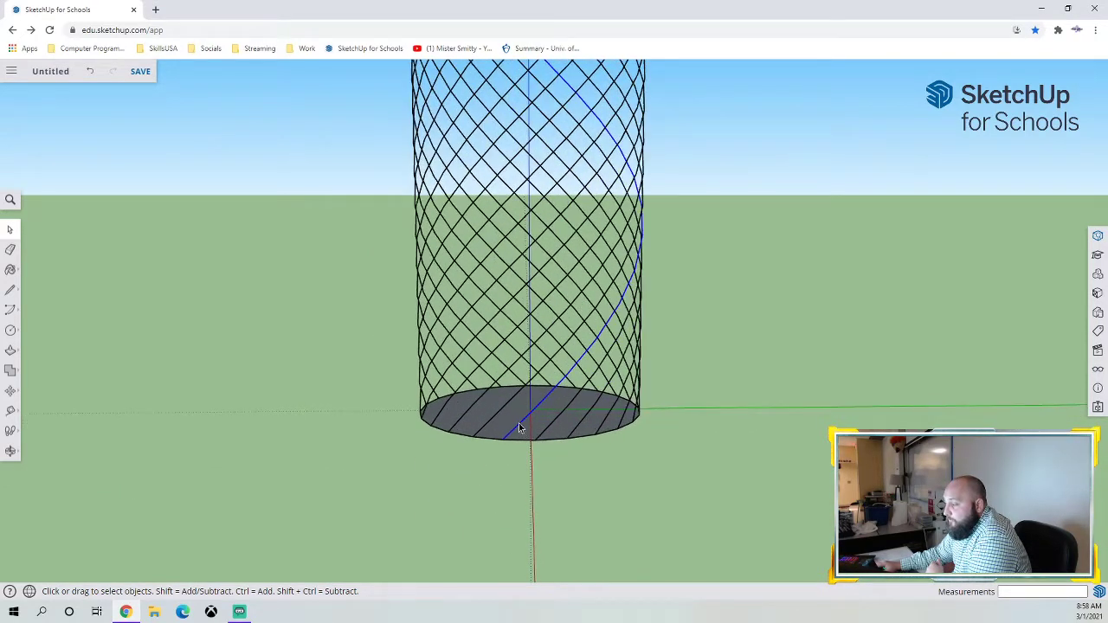
pyautogui.rightClick(521, 428)
pyautogui.click(583, 479)
pyautogui.click(661, 490)
pyautogui.click(522, 428)
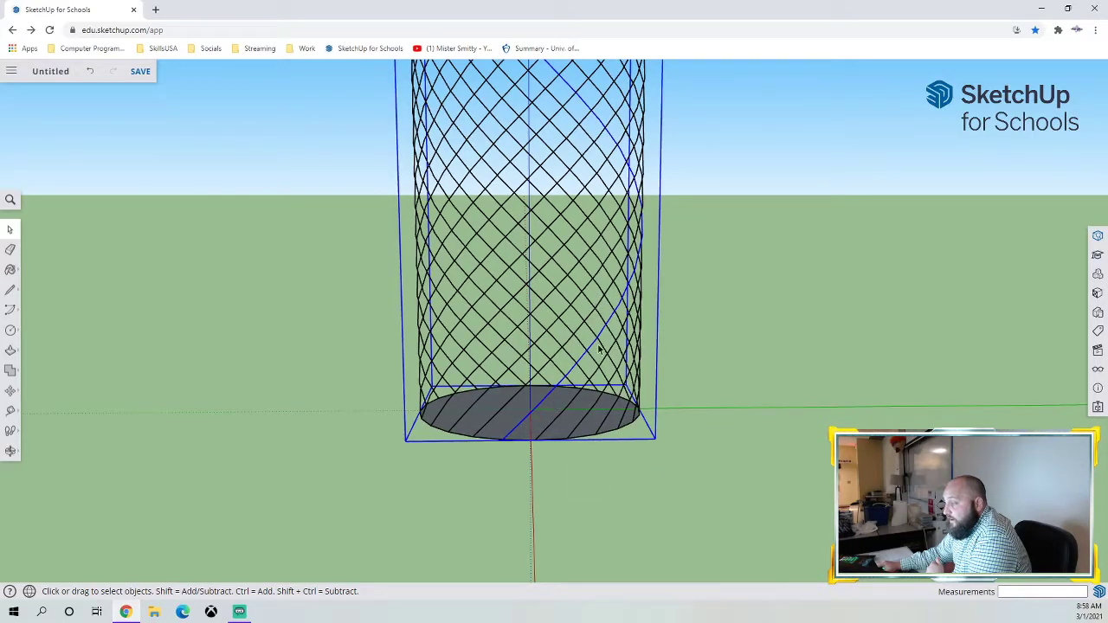
pyautogui.click(715, 480)
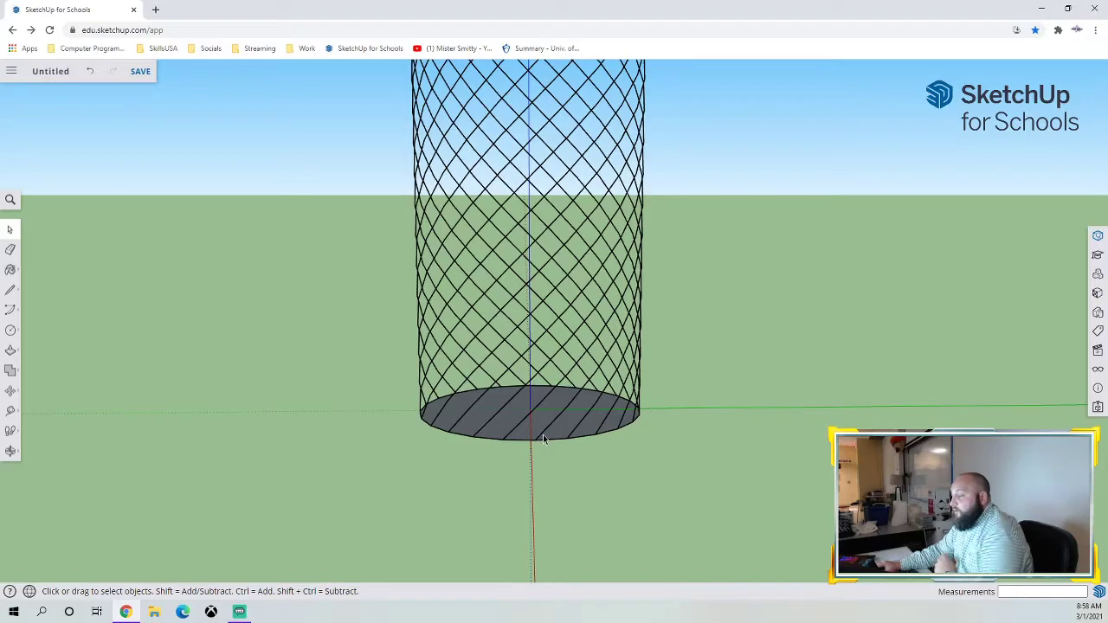
pyautogui.click(539, 431)
pyautogui.click(517, 433)
pyautogui.click(525, 527)
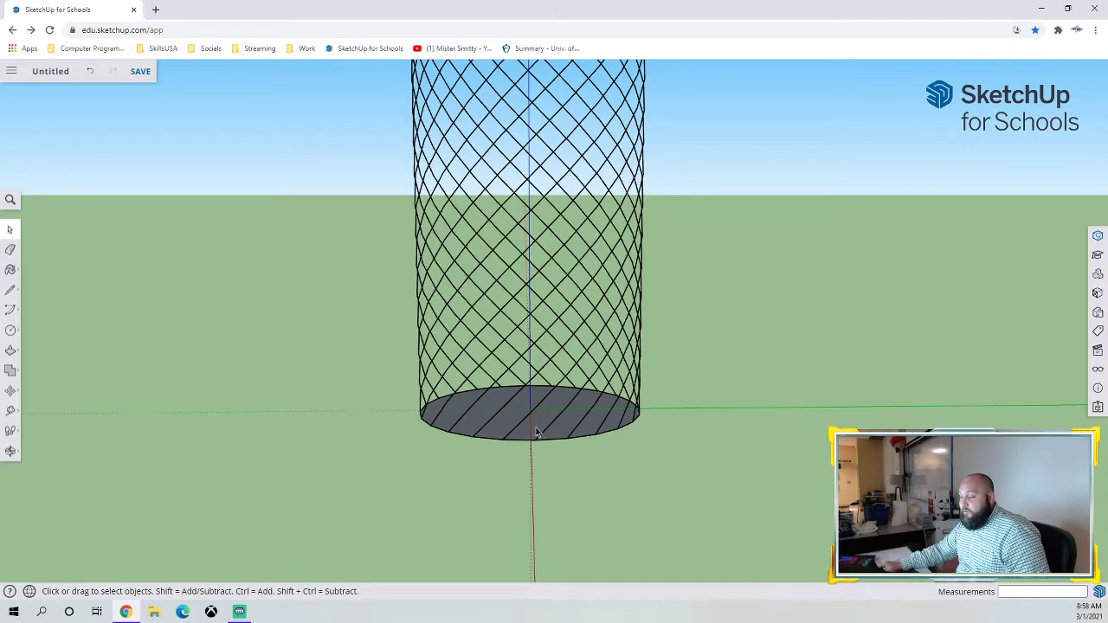
pyautogui.doubleClick(536, 431)
pyautogui.click(608, 473)
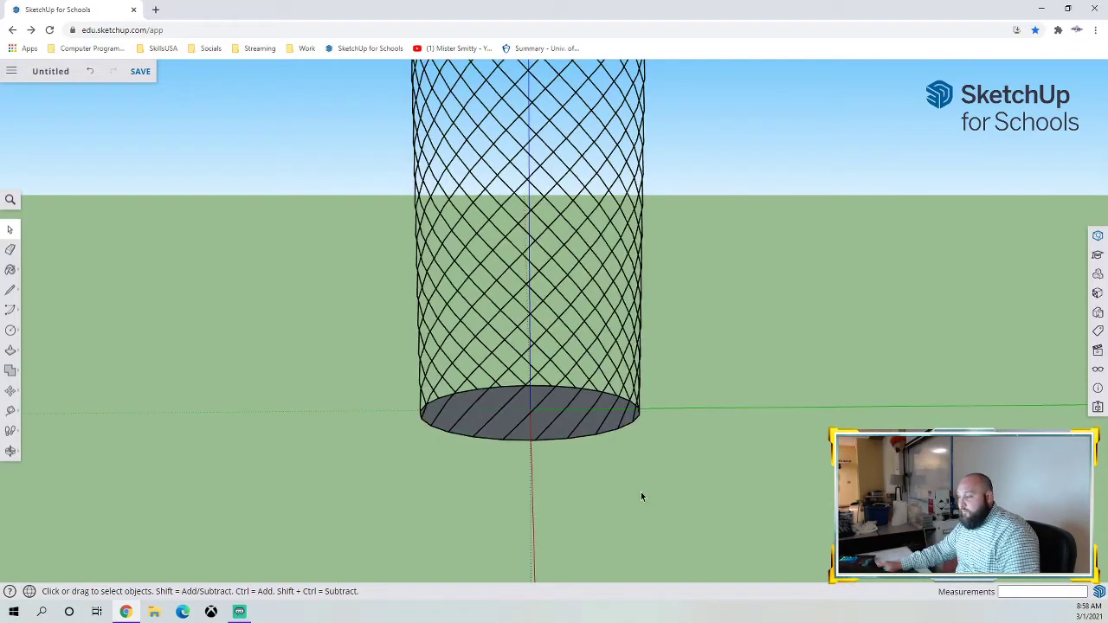
# Delete all the lattice lines except the grouped spiral strand, keeping the base circle
pyautogui.scroll(-3, 604, 445)
pyautogui.scroll(2, 554, 422)
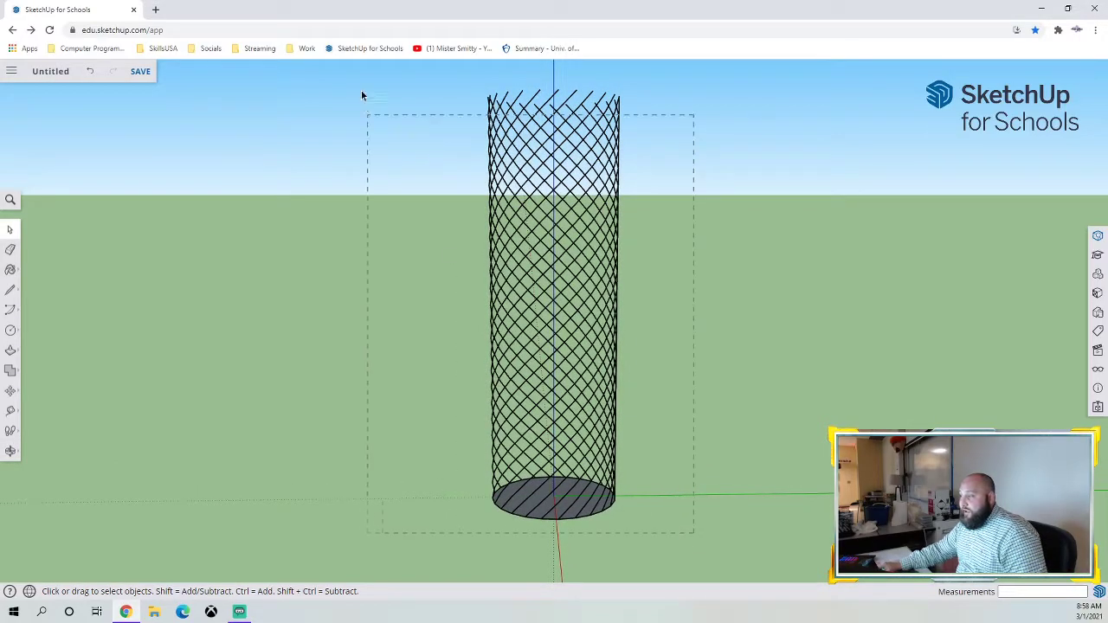
pyautogui.moveTo(365, 106); pyautogui.dragTo(349, 120)
pyautogui.moveTo(660, 429); pyautogui.dragTo(638, 456, button='middle')
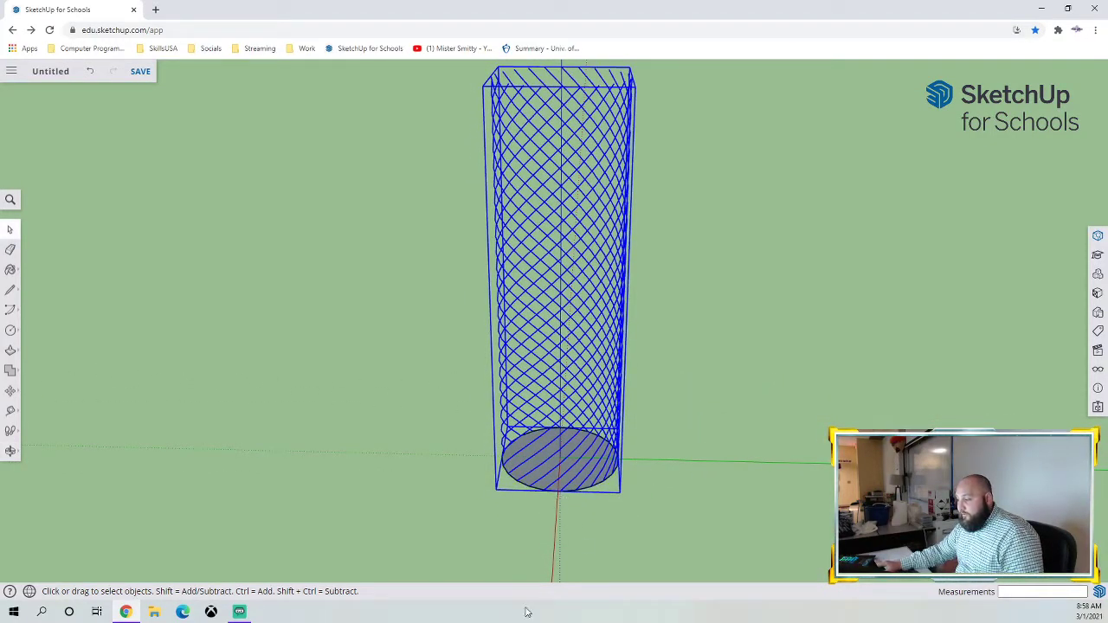
pyautogui.scroll(5, 558, 506)
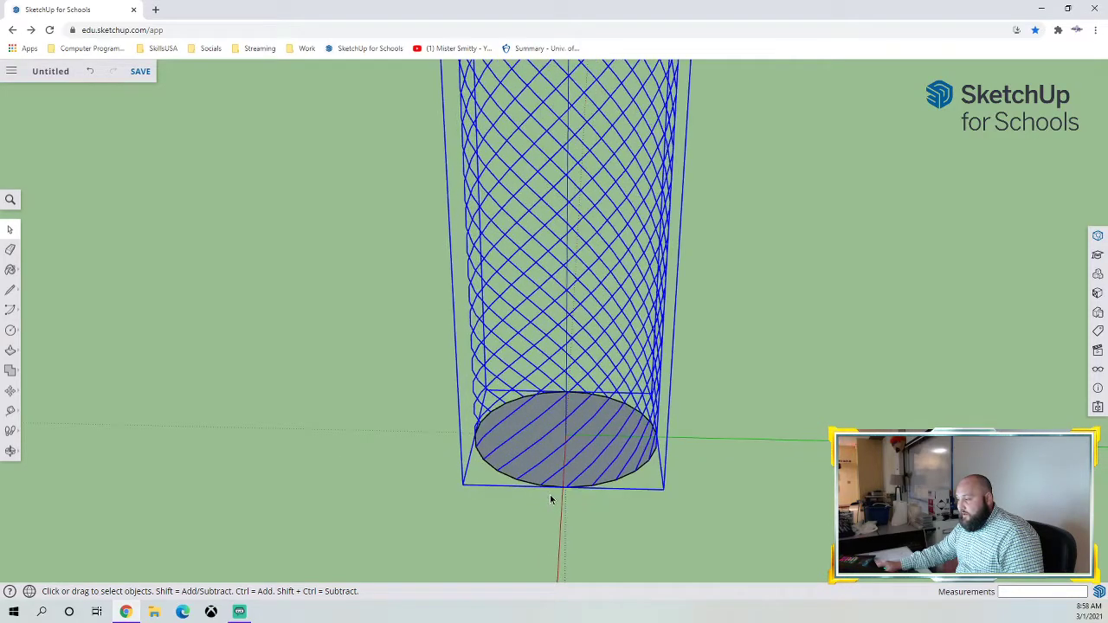
pyautogui.click(547, 473)
pyautogui.scroll(-5, 587, 450)
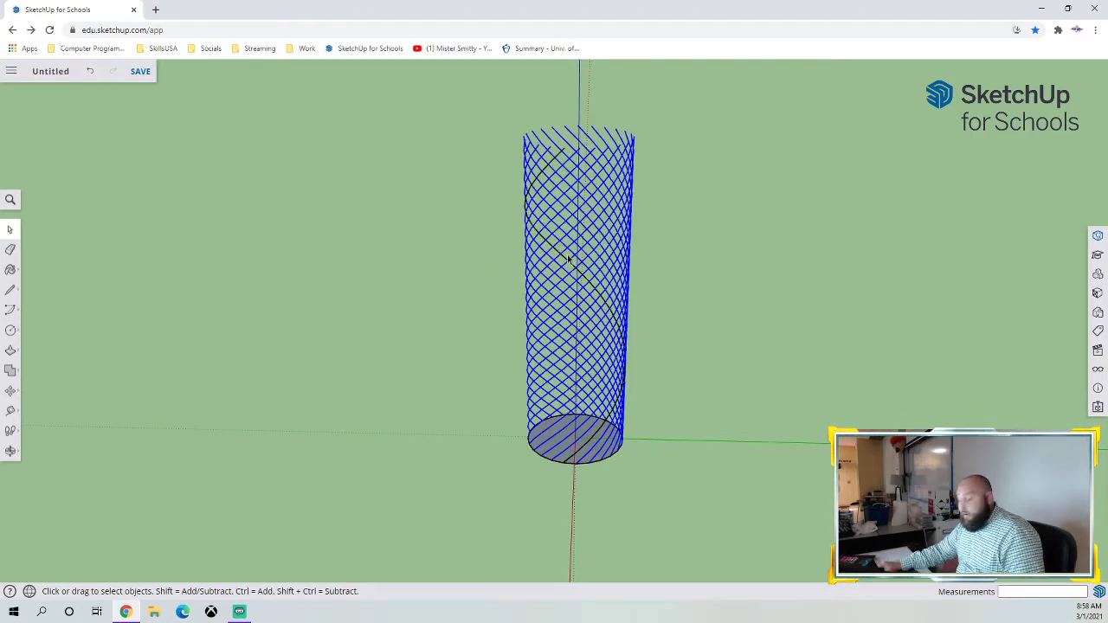
pyautogui.press('Delete')
# Scale the spiral group down along the blue axis into a low coil just above the base circle
pyautogui.moveTo(626, 363); pyautogui.dragTo(696, 357, button='middle')
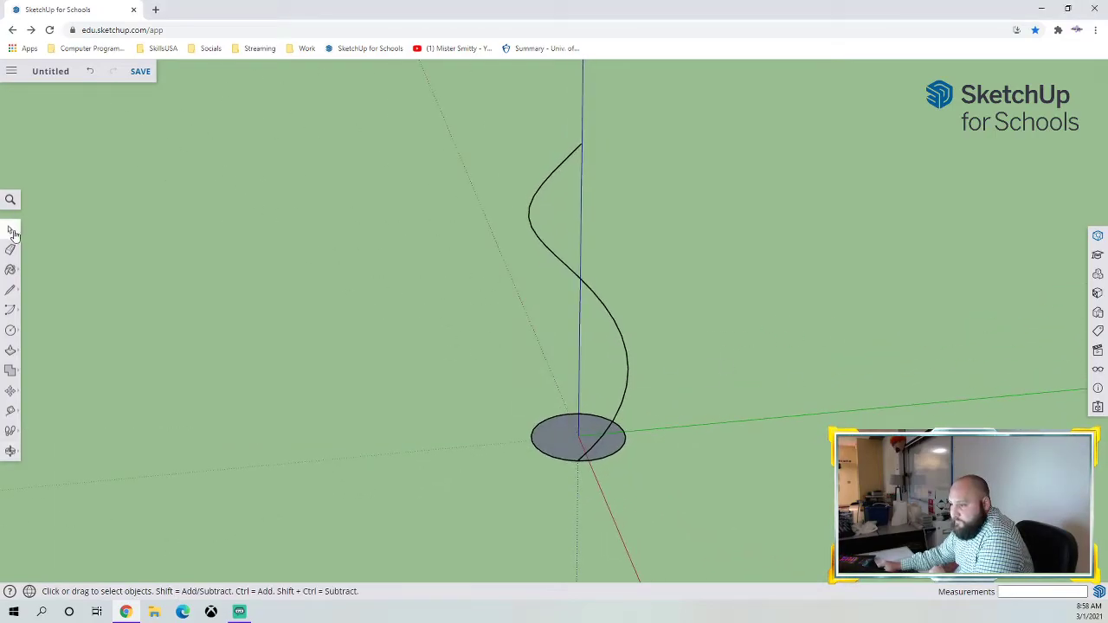
pyautogui.click(605, 312)
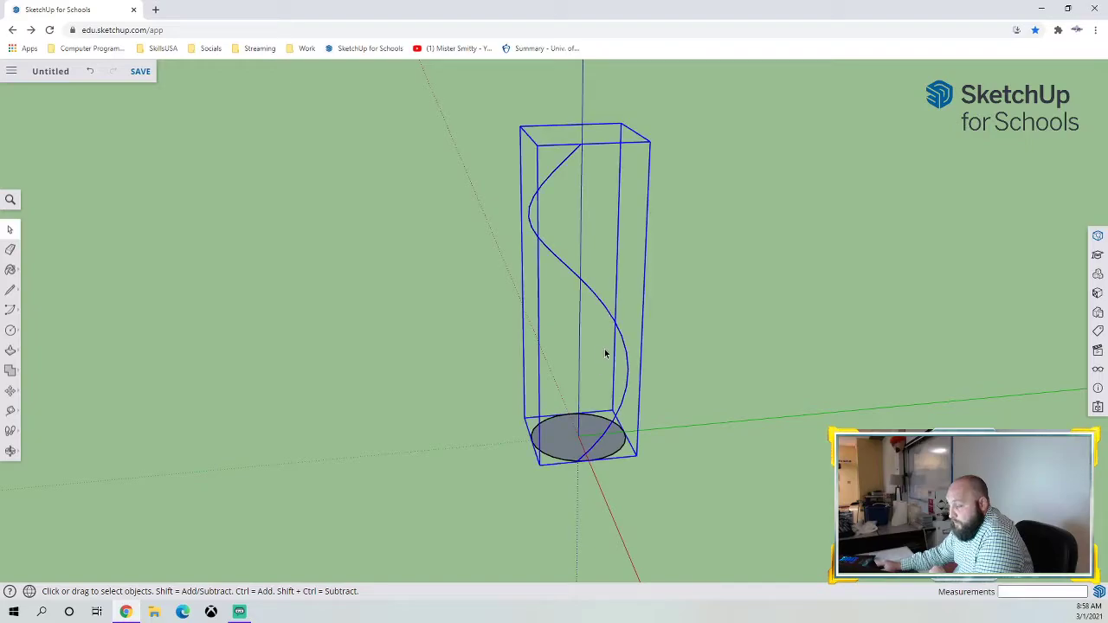
pyautogui.click(11, 393)
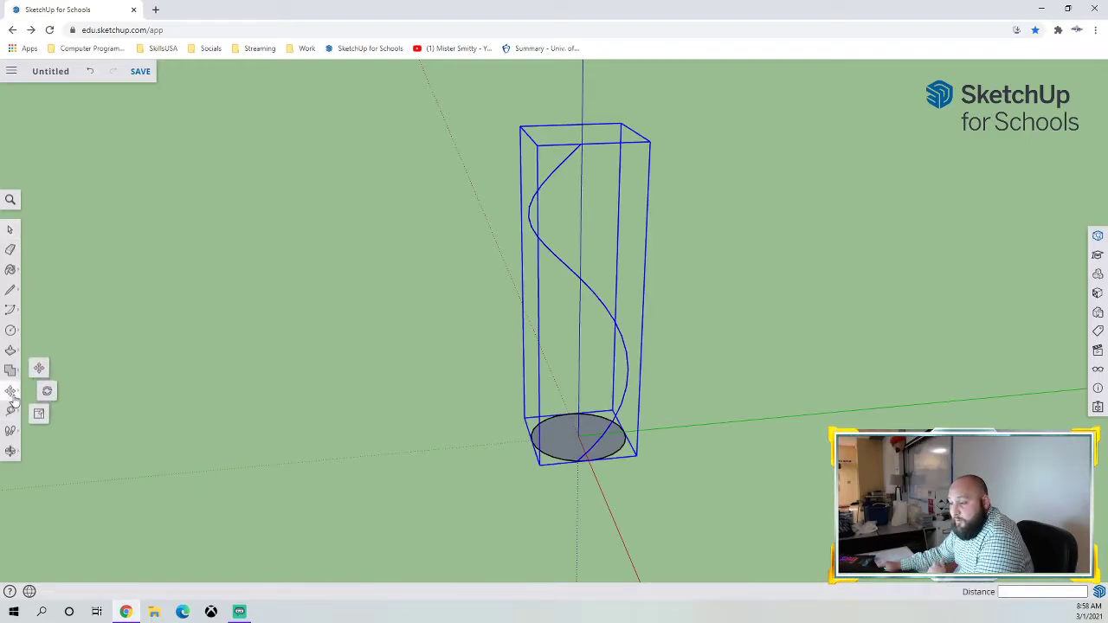
pyautogui.click(39, 416)
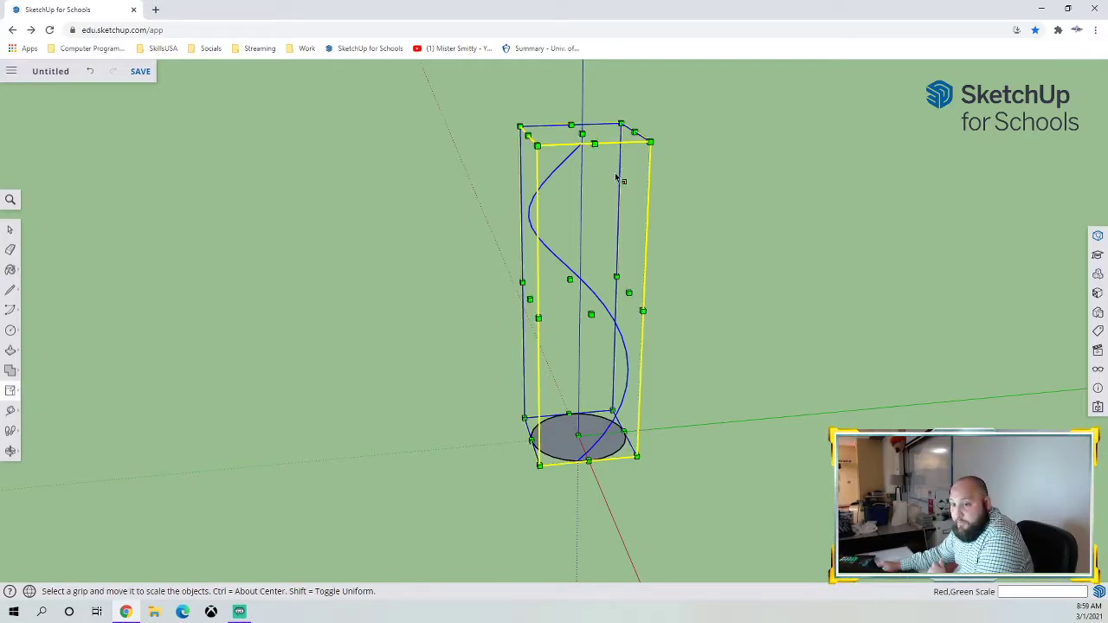
pyautogui.moveTo(582, 134); pyautogui.dragTo(582, 407)
pyautogui.moveTo(569, 448); pyautogui.dragTo(536, 355, button='middle')
pyautogui.scroll(4, 611, 516)
pyautogui.moveTo(565, 435); pyautogui.dragTo(535, 458, button='middle')
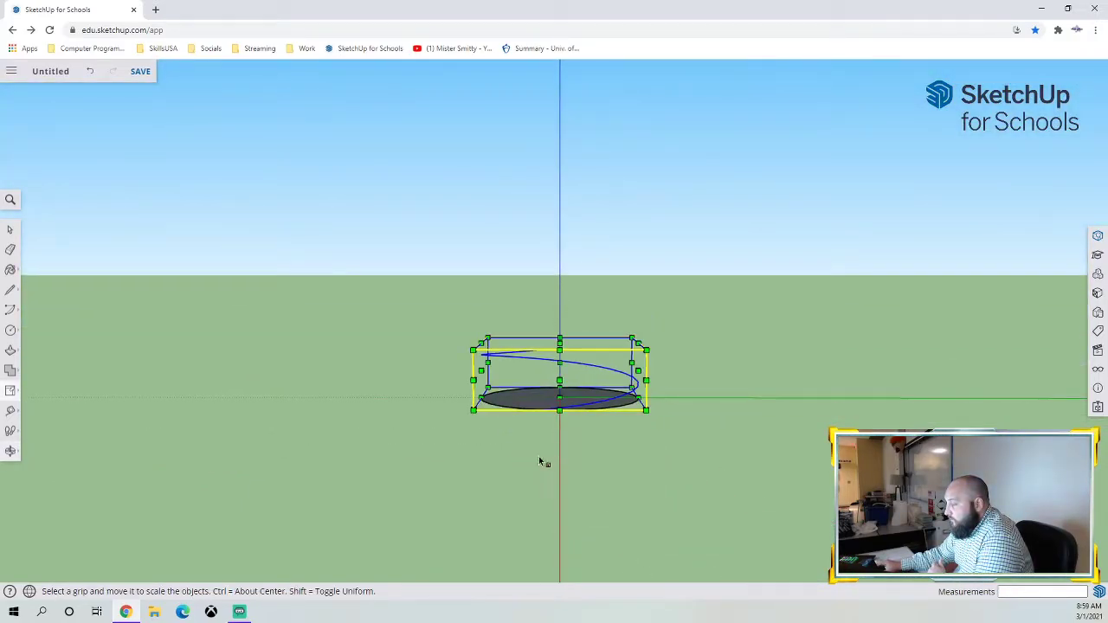
pyautogui.scroll(2, 554, 444)
pyautogui.click(11, 230)
pyautogui.click(428, 434)
pyautogui.moveTo(546, 353)
pyautogui.mouseDown(button='middle')
pyautogui.moveTo(483, 394)
pyautogui.moveTo(555, 401)
pyautogui.moveTo(546, 355)
pyautogui.mouseUp(button='middle')
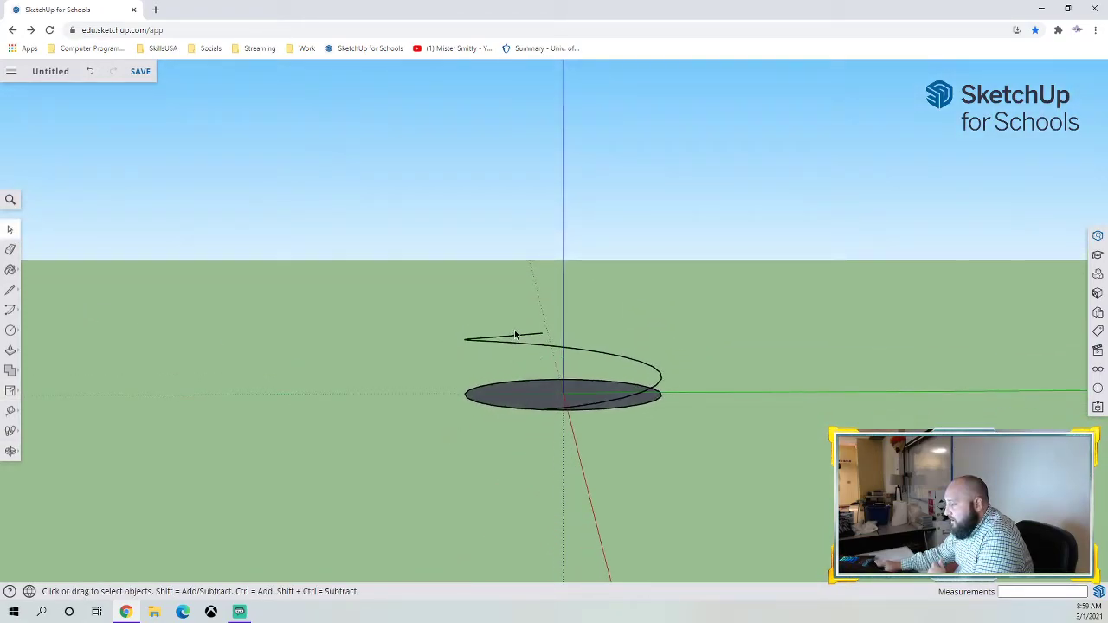
# Scale the spiral group's height by 0.78 along the blue axis and clear the selection
pyautogui.click(517, 342)
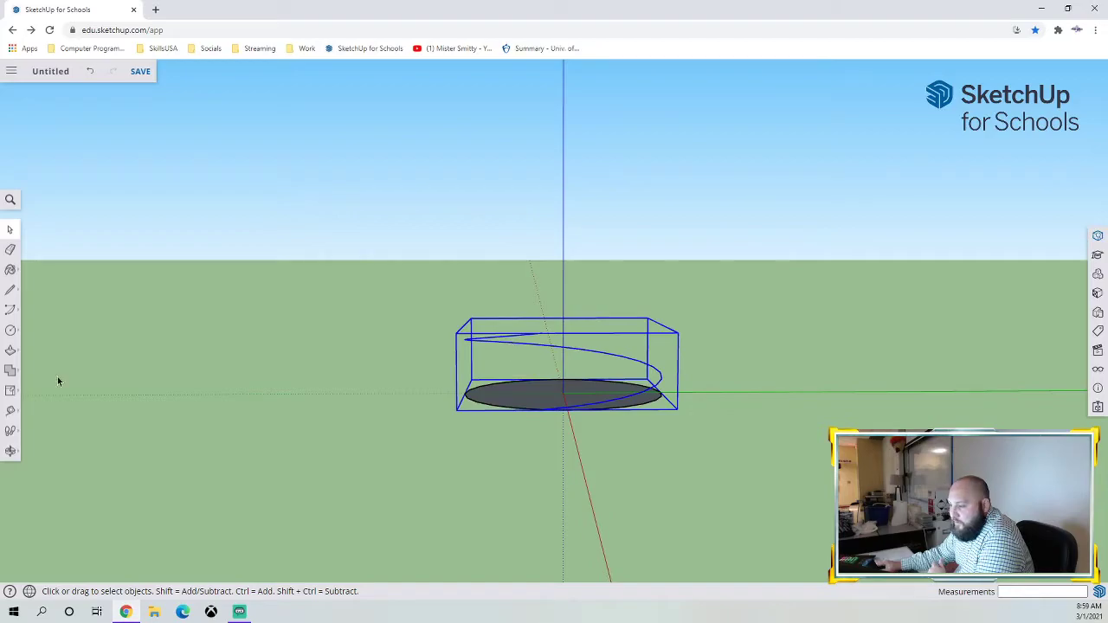
pyautogui.click(11, 390)
pyautogui.moveTo(563, 325); pyautogui.dragTo(563, 342)
pyautogui.click(10, 230)
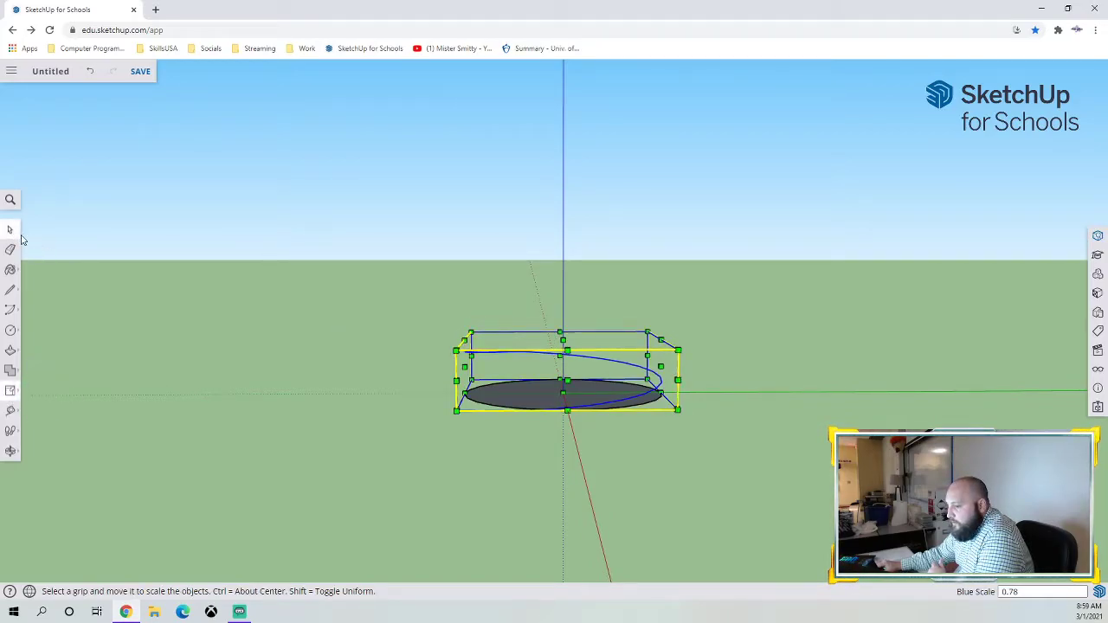
pyautogui.click(260, 390)
pyautogui.moveTo(259, 390); pyautogui.dragTo(526, 365, button='middle')
pyautogui.click(520, 355)
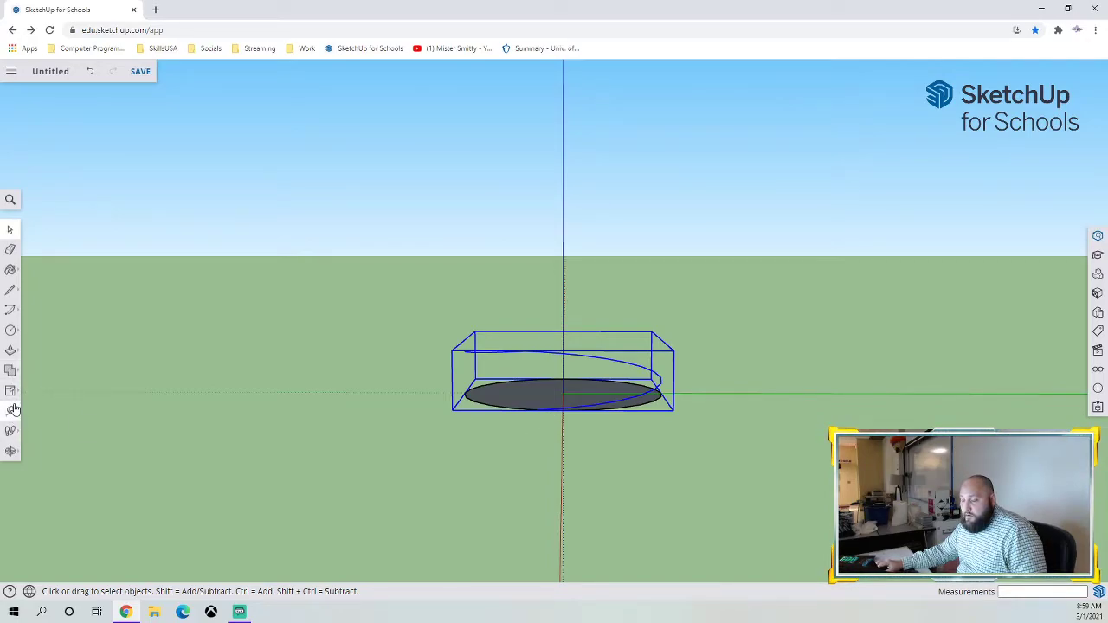
pyautogui.doubleClick(532, 355)
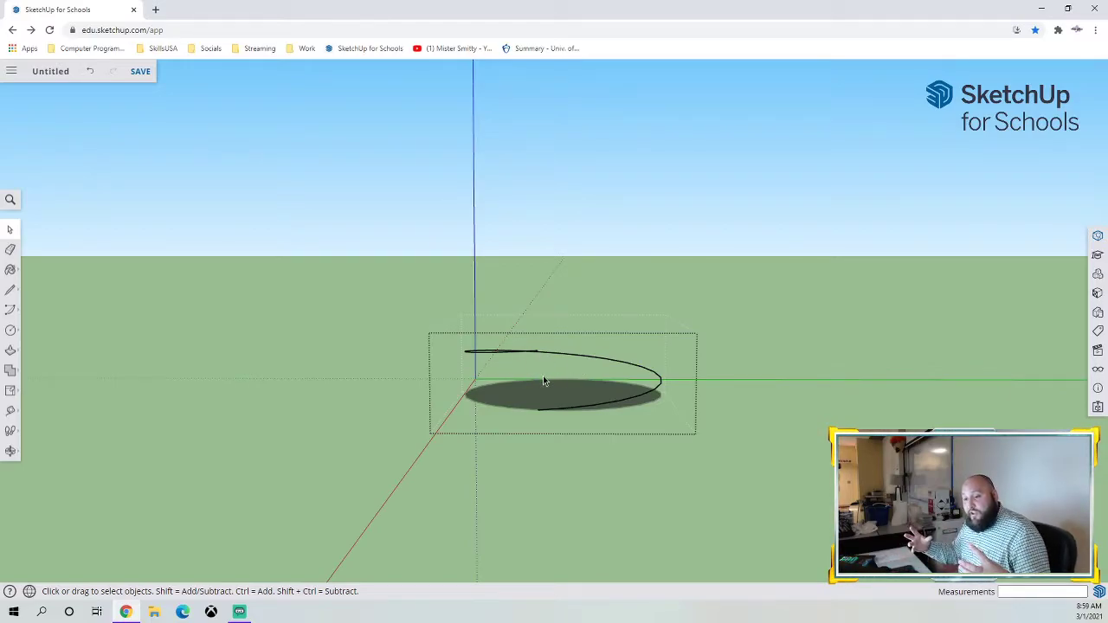
pyautogui.click(442, 315)
pyautogui.click(521, 353)
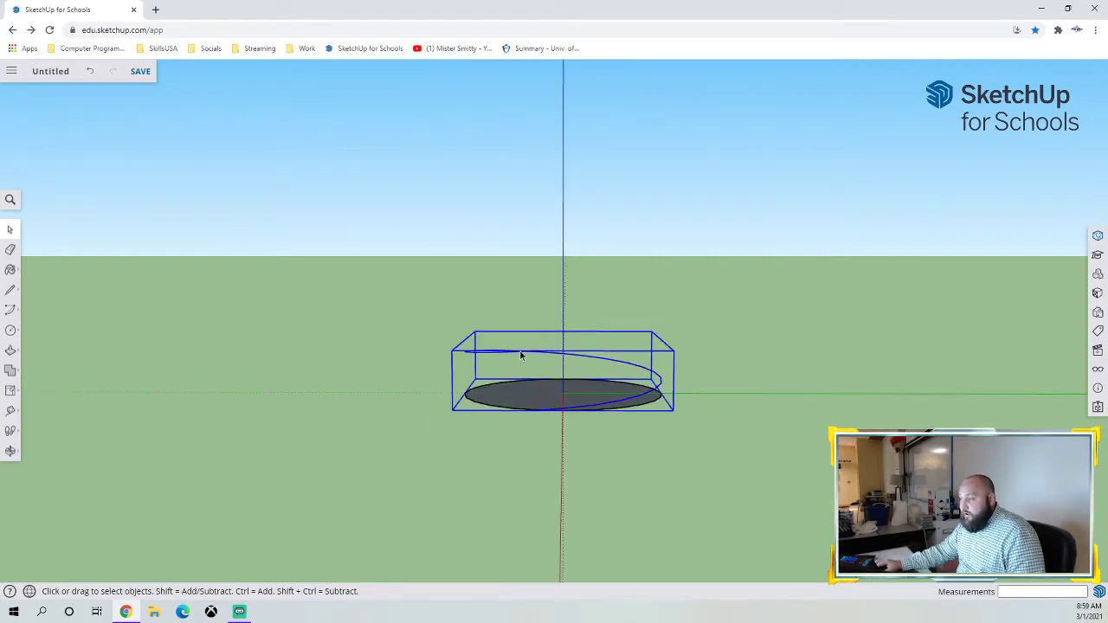
pyautogui.click(526, 394)
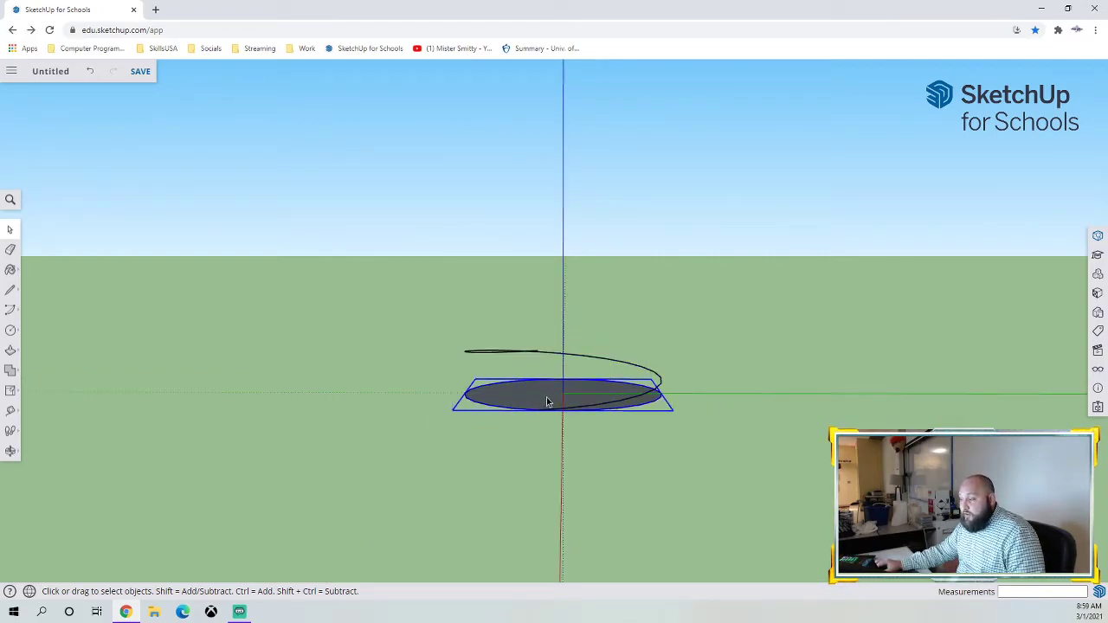
pyautogui.click(512, 352)
pyautogui.click(539, 396)
pyautogui.click(521, 357)
pyautogui.click(524, 356)
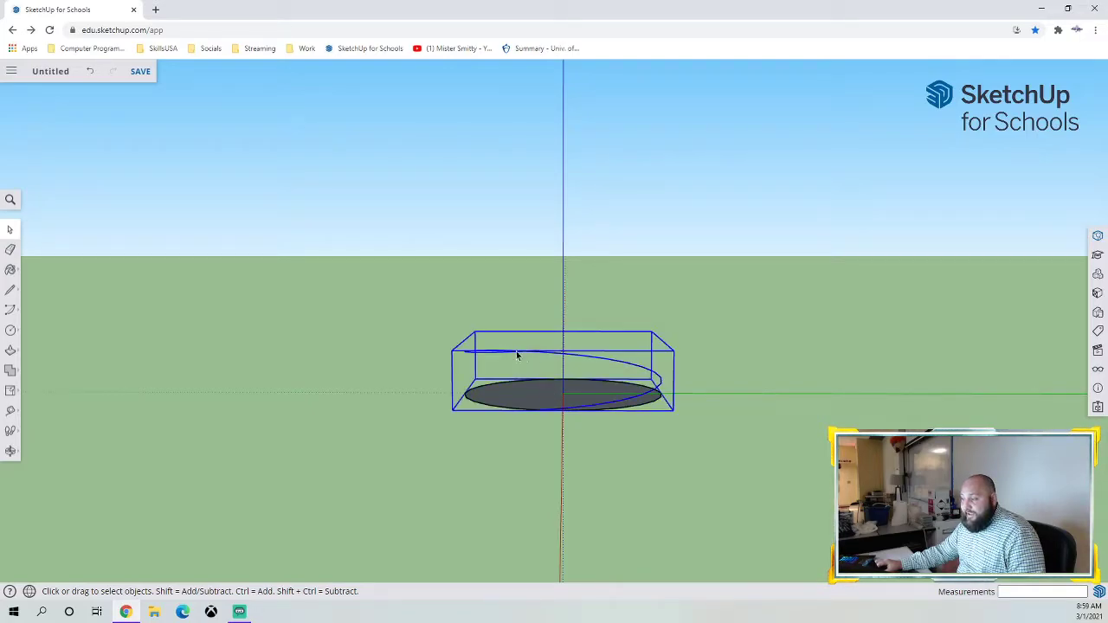
pyautogui.doubleClick(518, 356)
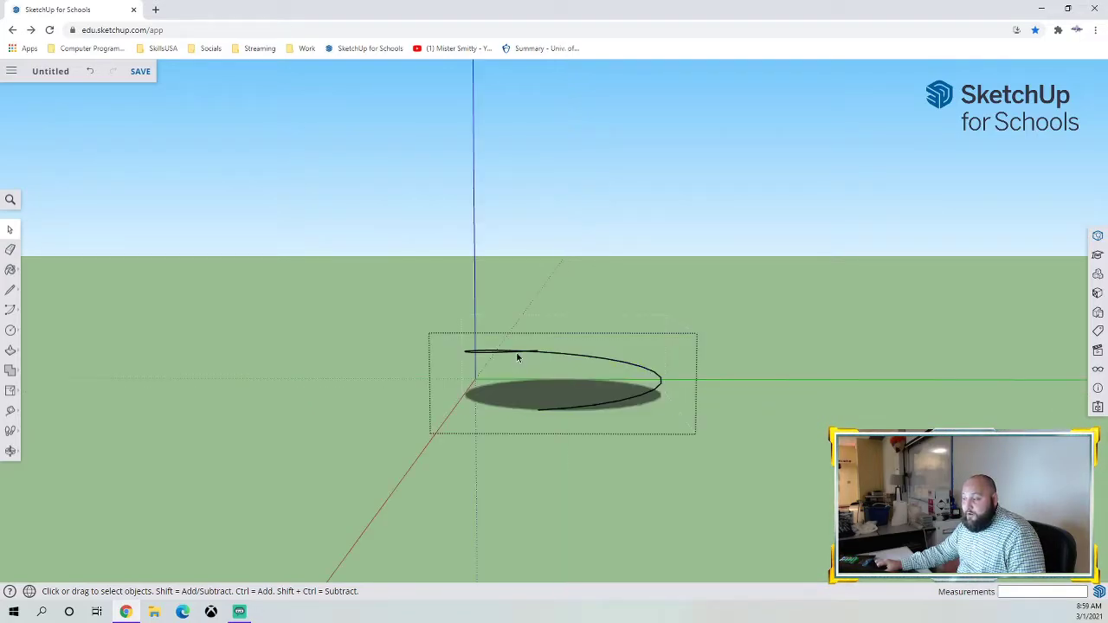
pyautogui.moveTo(574, 381); pyautogui.dragTo(441, 350, button='middle')
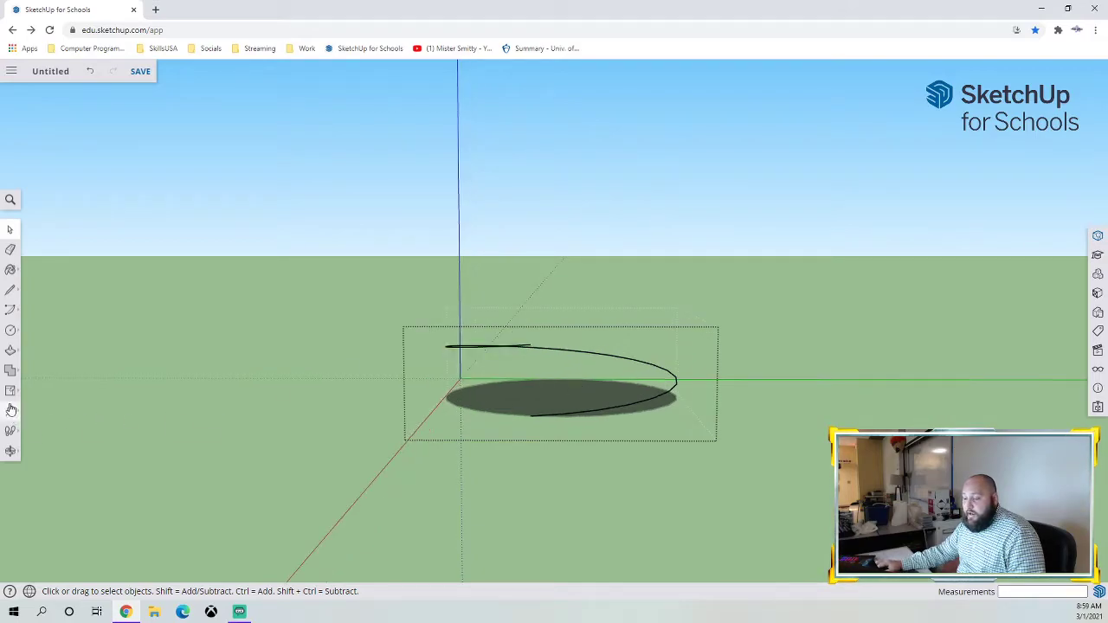
pyautogui.click(509, 349)
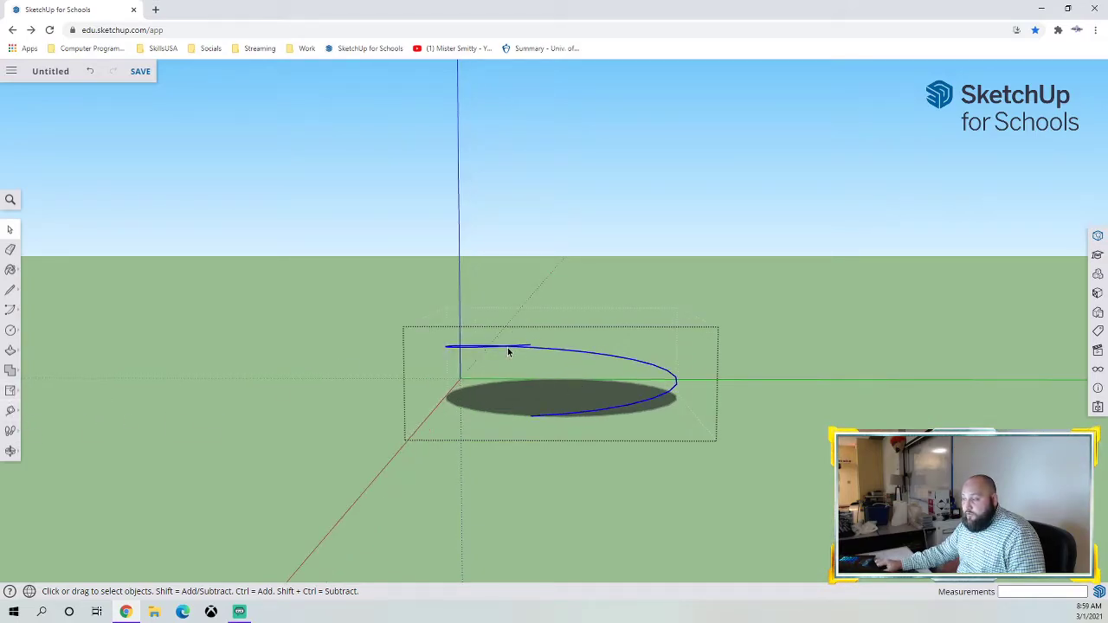
pyautogui.click(515, 390)
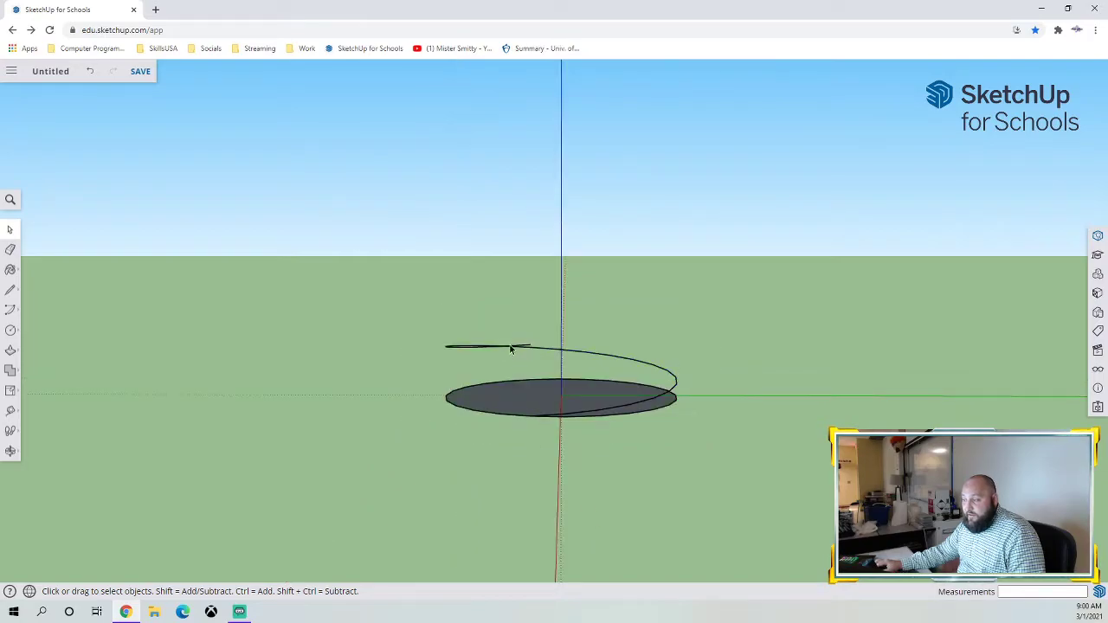
pyautogui.click(508, 350)
pyautogui.click(508, 351)
pyautogui.click(527, 480)
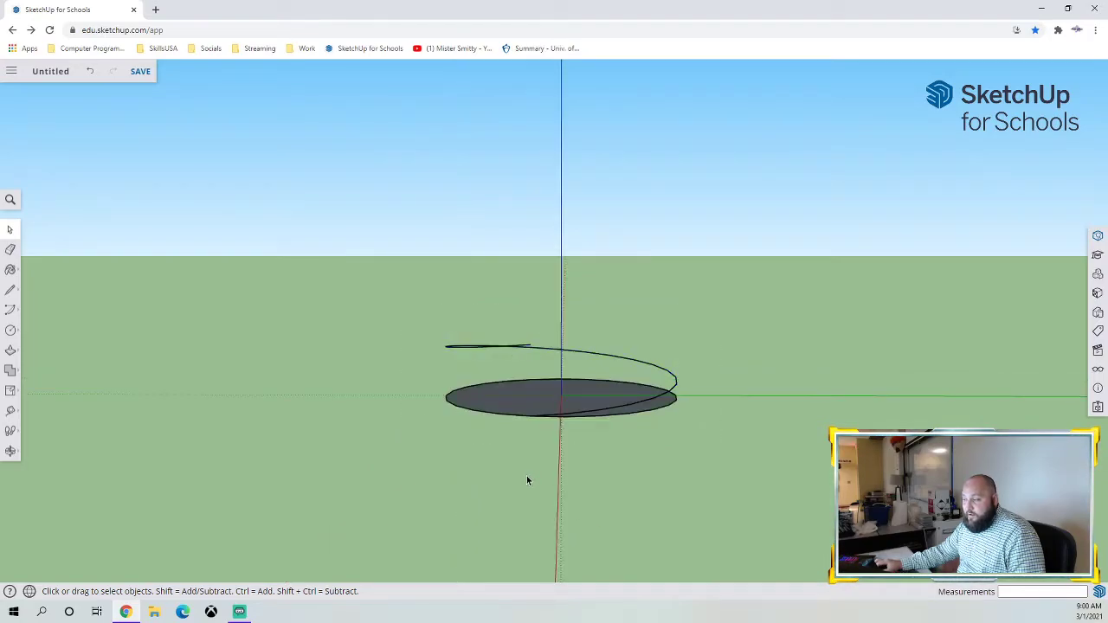
# Inside the spiral group, copy the strand's edges upward so the copy's lower endpoint meets the original strand's upper endpoint
pyautogui.doubleClick(516, 355)
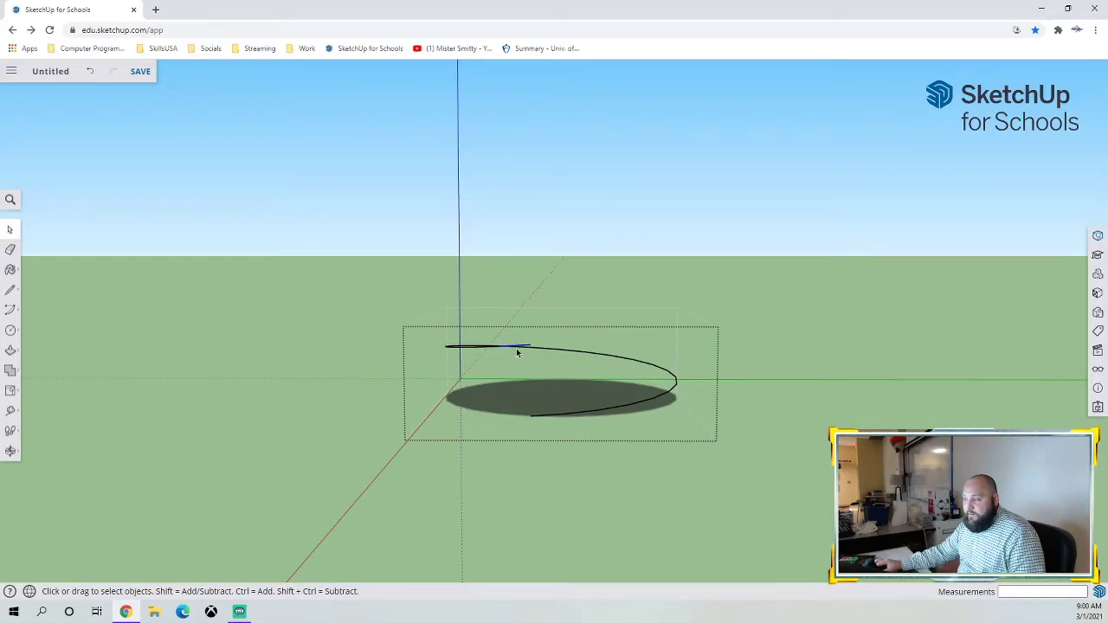
pyautogui.click(517, 349)
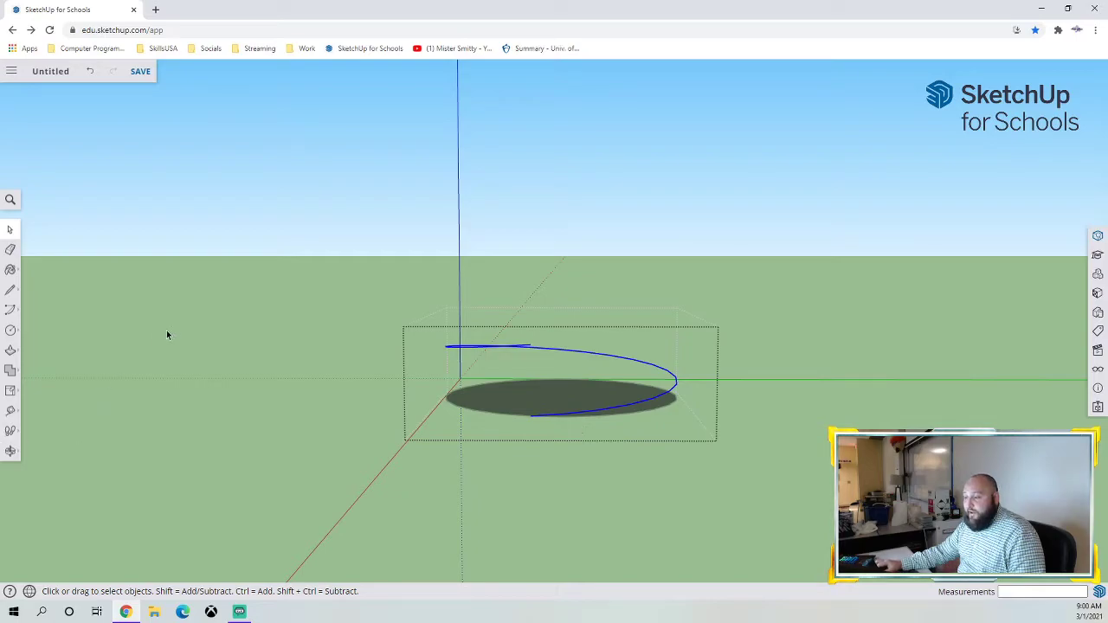
pyautogui.click(10, 370)
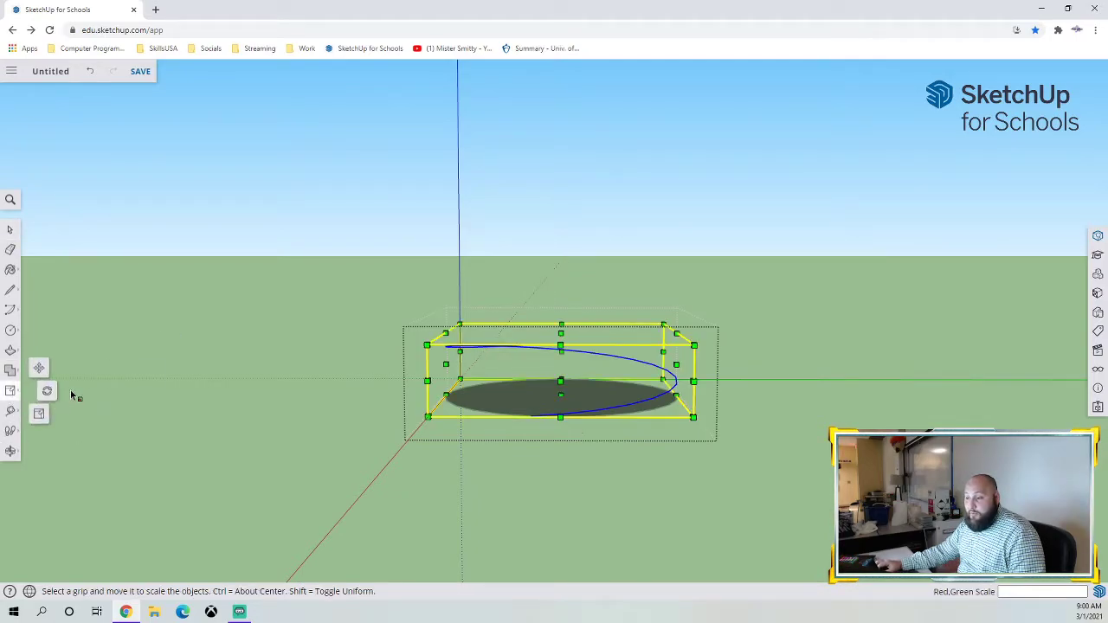
pyautogui.click(41, 370)
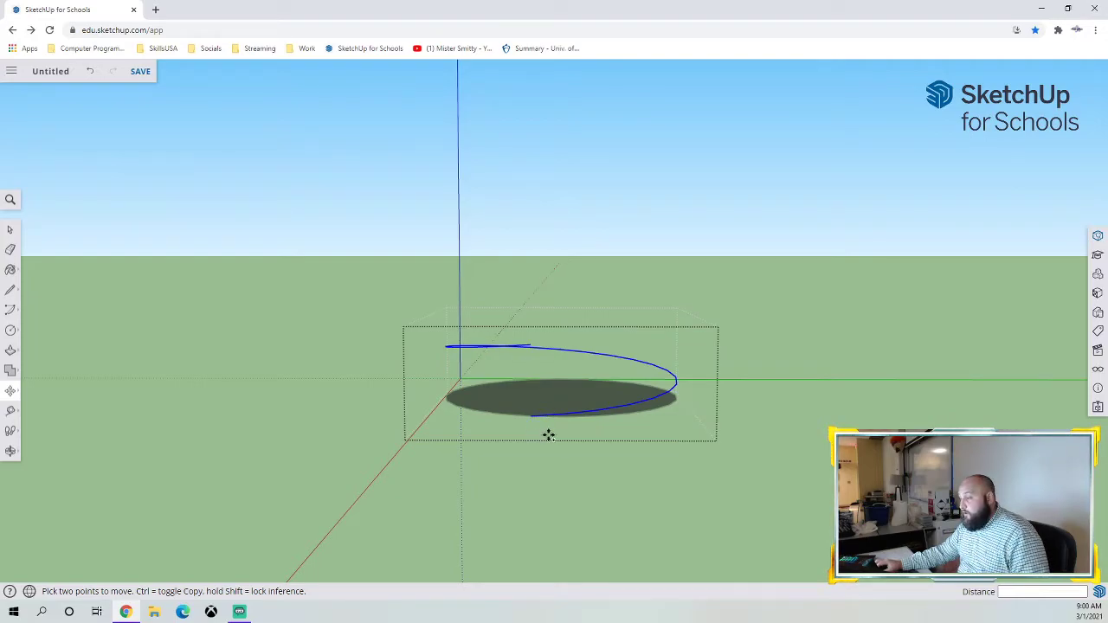
pyautogui.click(530, 416)
pyautogui.press('ctrl')
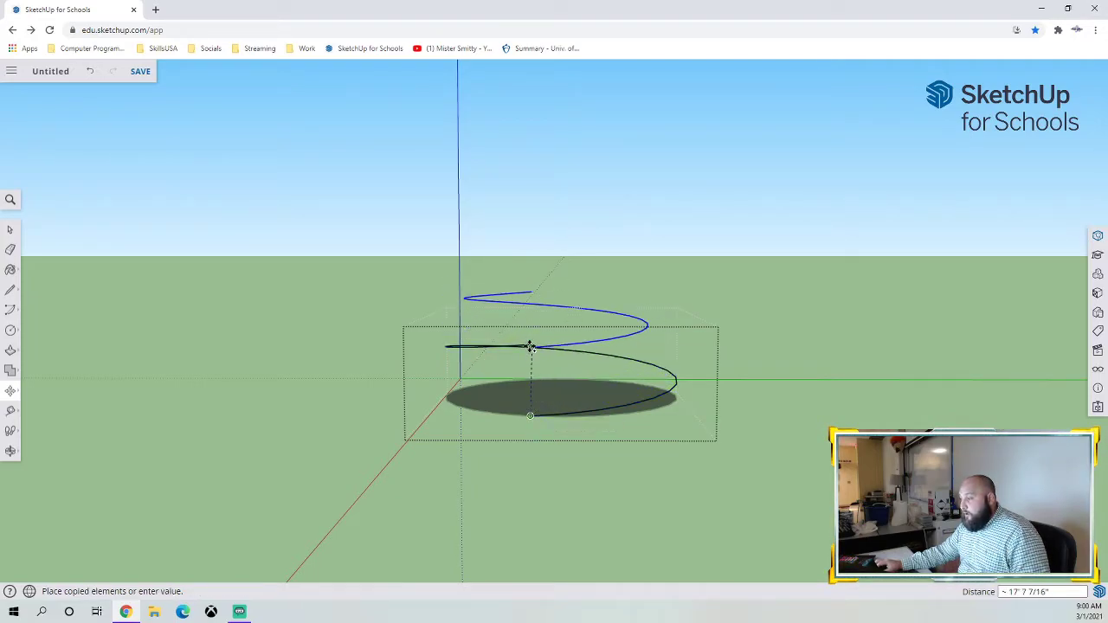
pyautogui.click(530, 346)
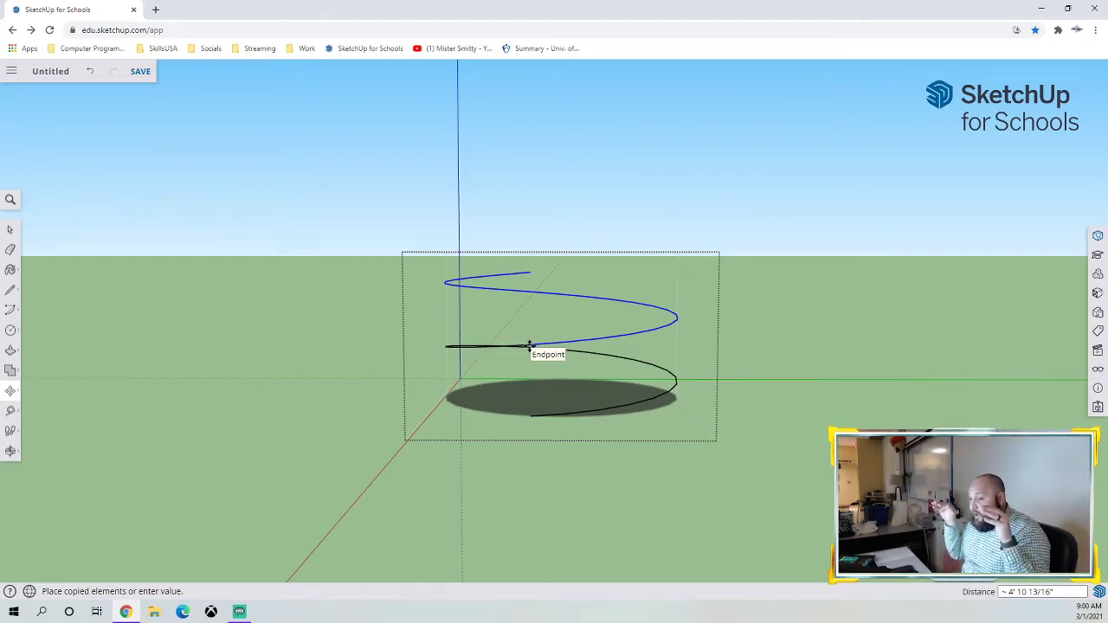
# Repeat the copied strand x13 to stack the turns into a tall, continuous helix
pyautogui.write('1')
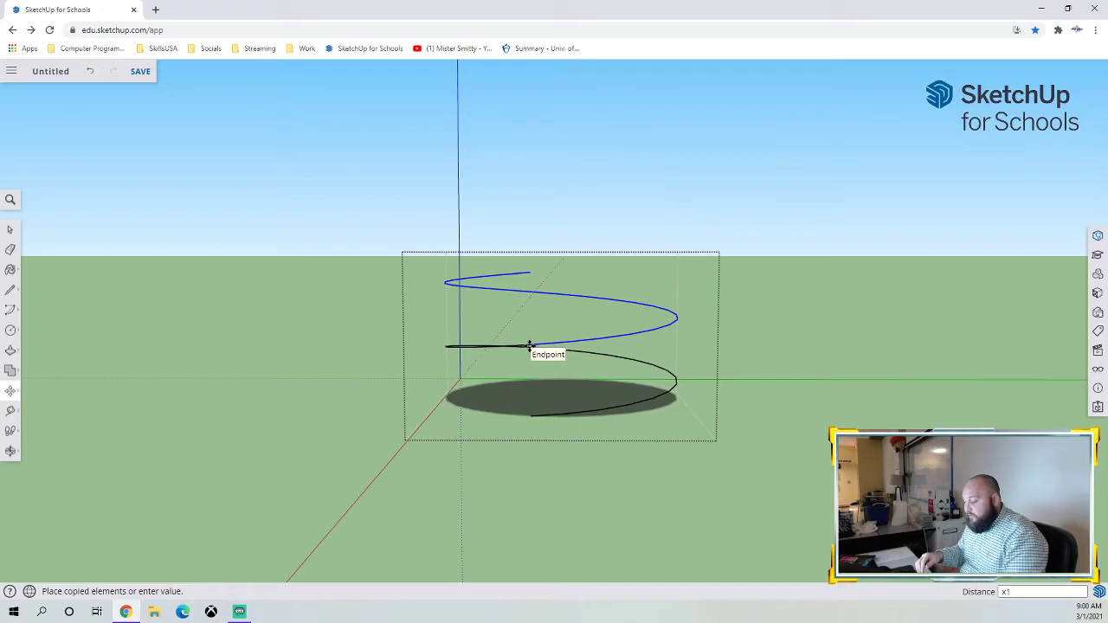
pyautogui.write('3')
pyautogui.press('Return')
pyautogui.scroll(-6, 589, 307)
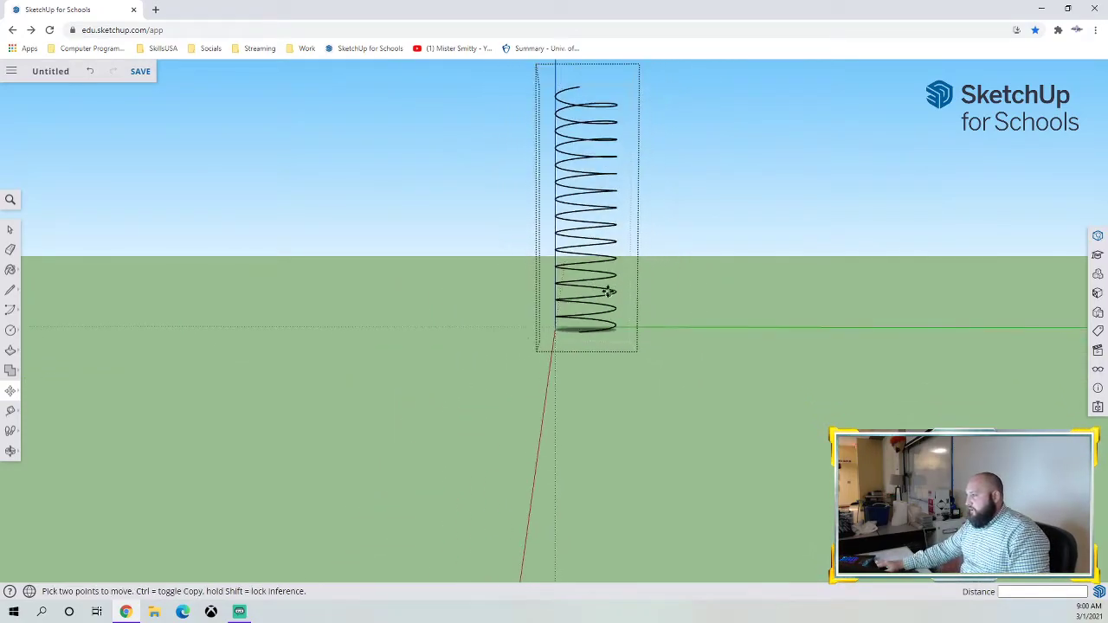
pyautogui.moveTo(585, 308); pyautogui.dragTo(583, 336, button='middle')
pyautogui.scroll(5, 563, 294)
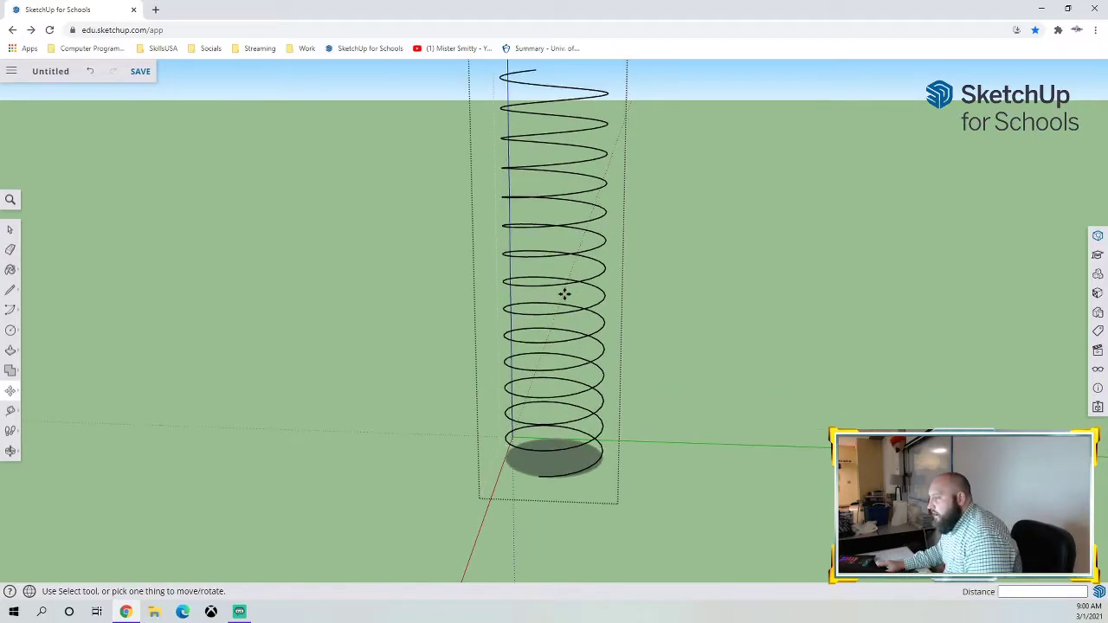
pyautogui.moveTo(588, 293); pyautogui.dragTo(597, 427, button='middle')
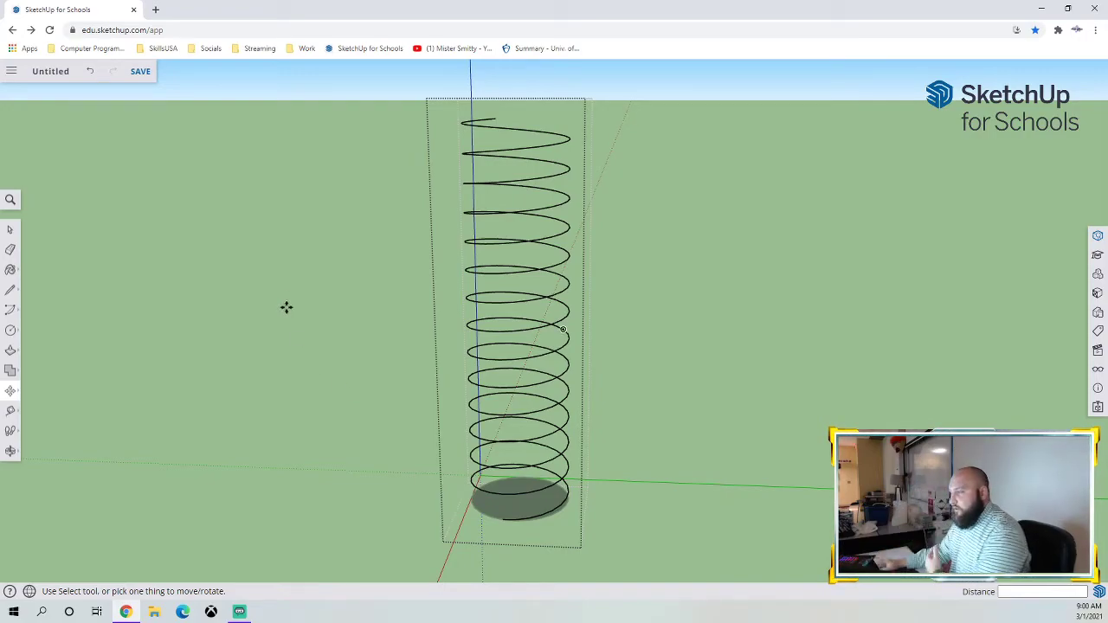
# Close the spiral group and rotate a copy of the whole helix 180° about the origin, from its lower endpoint across the base circle
pyautogui.click(10, 231)
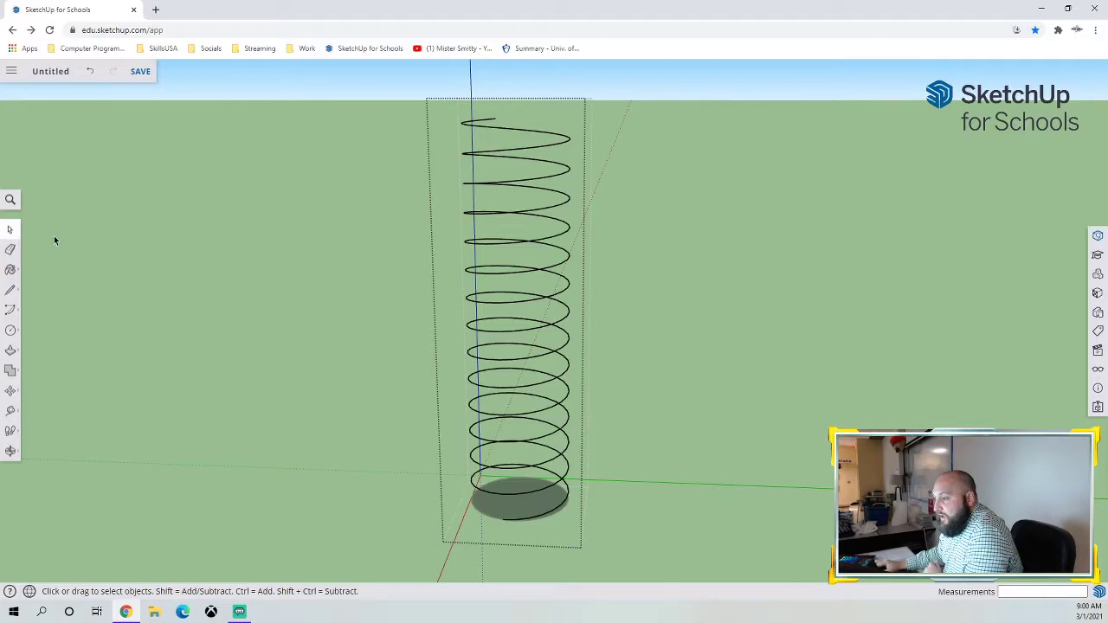
pyautogui.click(338, 268)
pyautogui.click(509, 247)
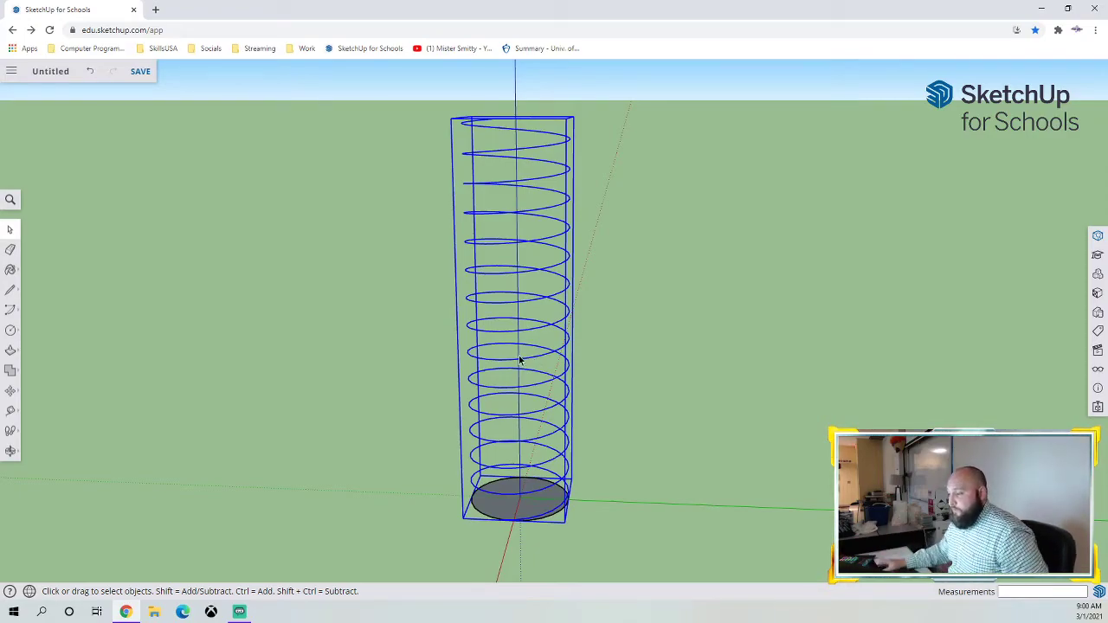
pyautogui.click(11, 391)
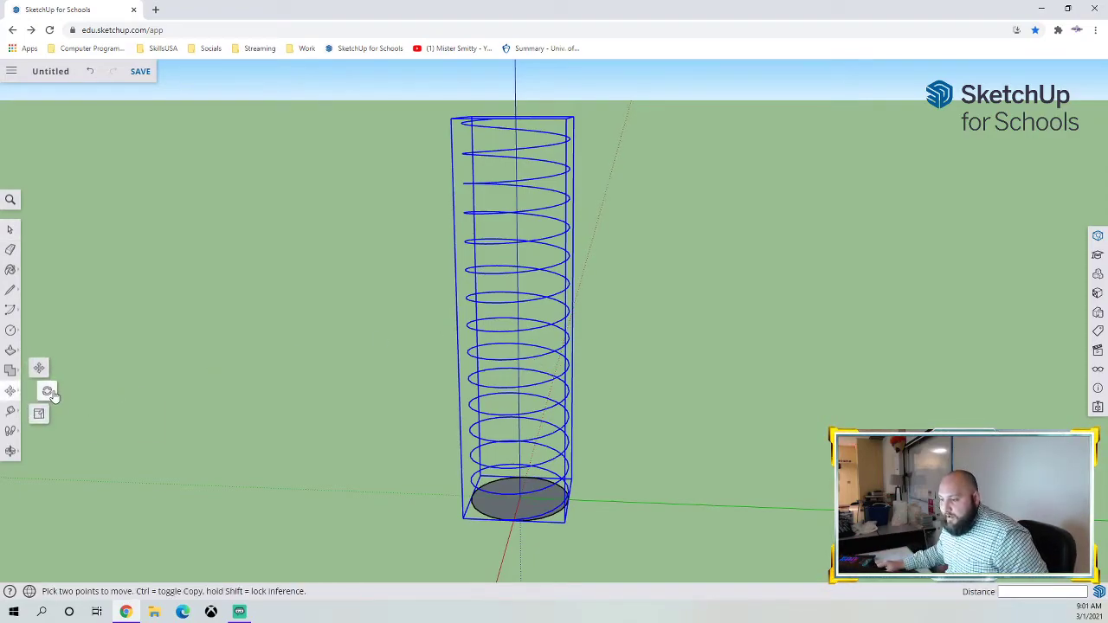
pyautogui.click(47, 396)
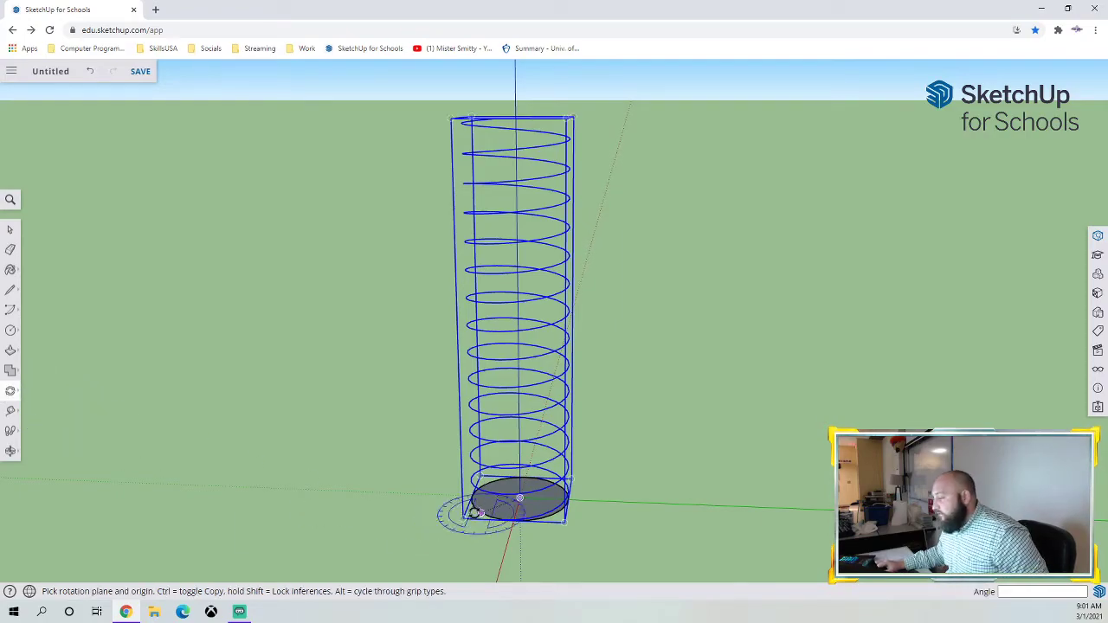
pyautogui.scroll(6, 516, 492)
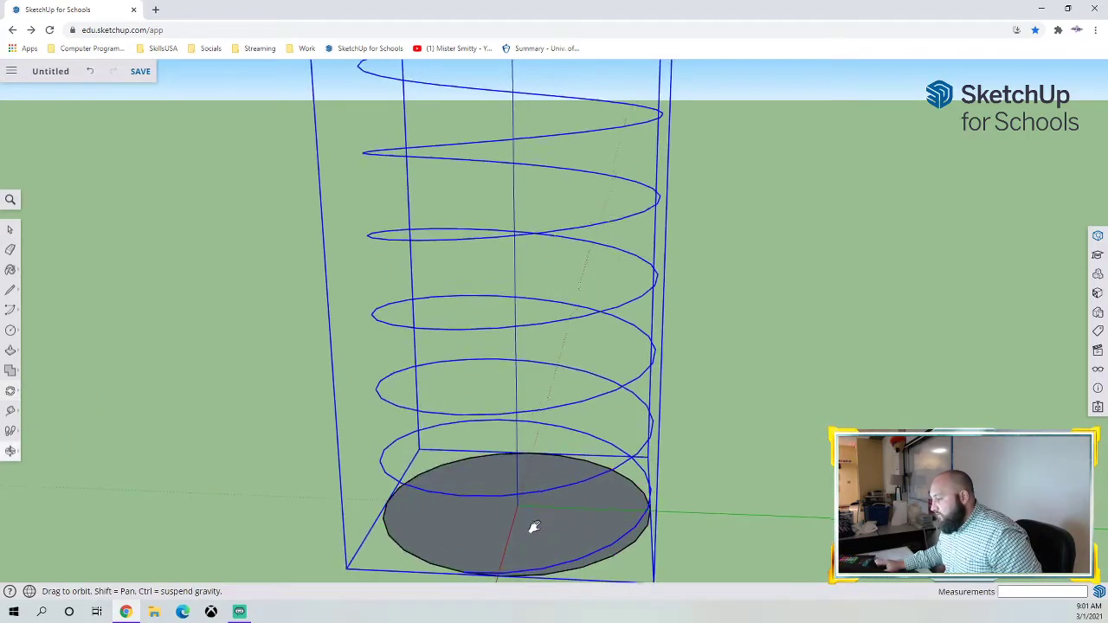
pyautogui.moveTo(531, 526); pyautogui.dragTo(524, 426, button='middle')
pyautogui.scroll(4, 524, 425)
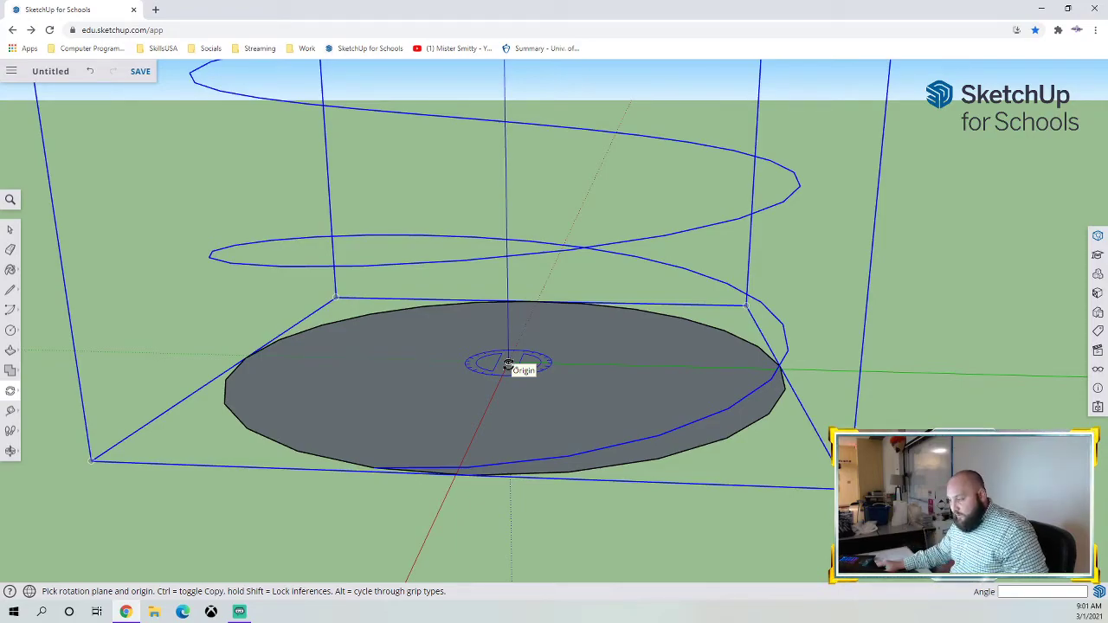
pyautogui.click(510, 362)
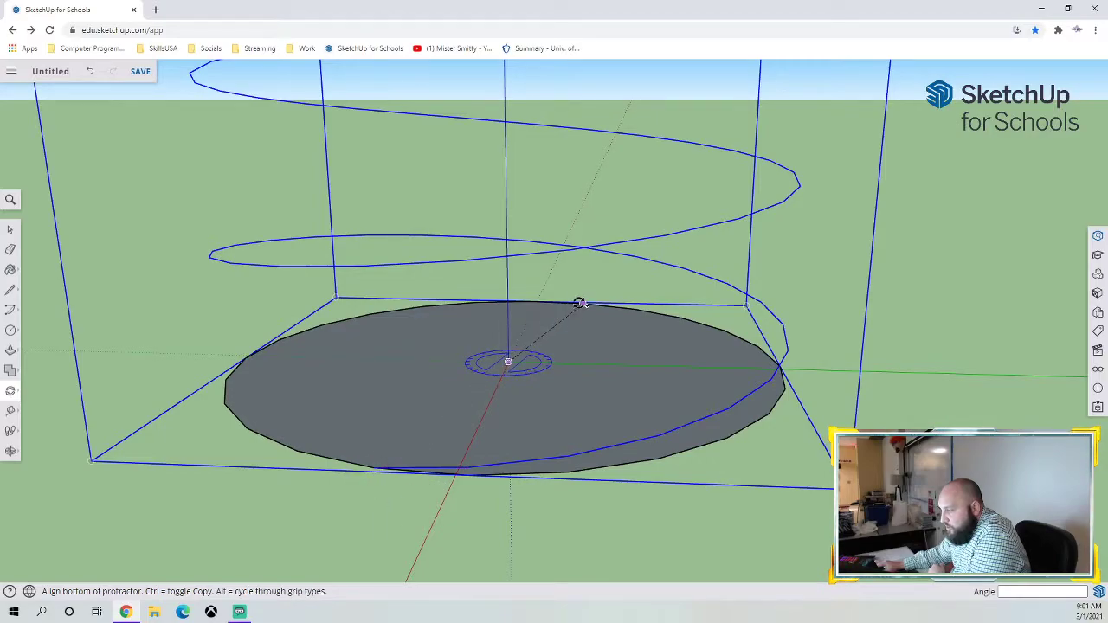
pyautogui.click(377, 467)
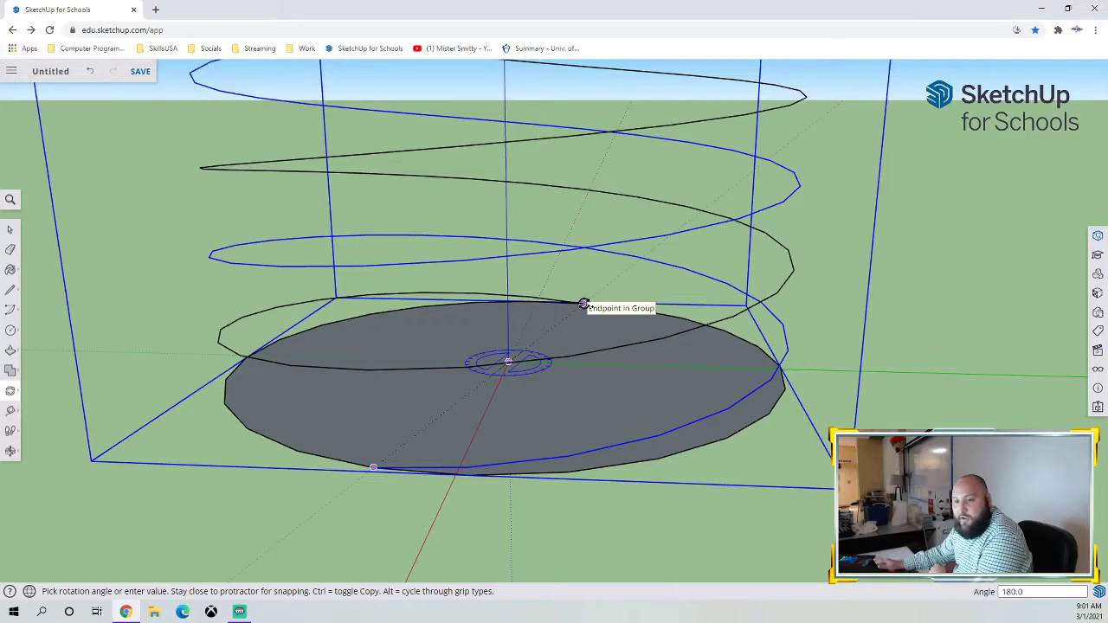
pyautogui.scroll(3, 583, 304)
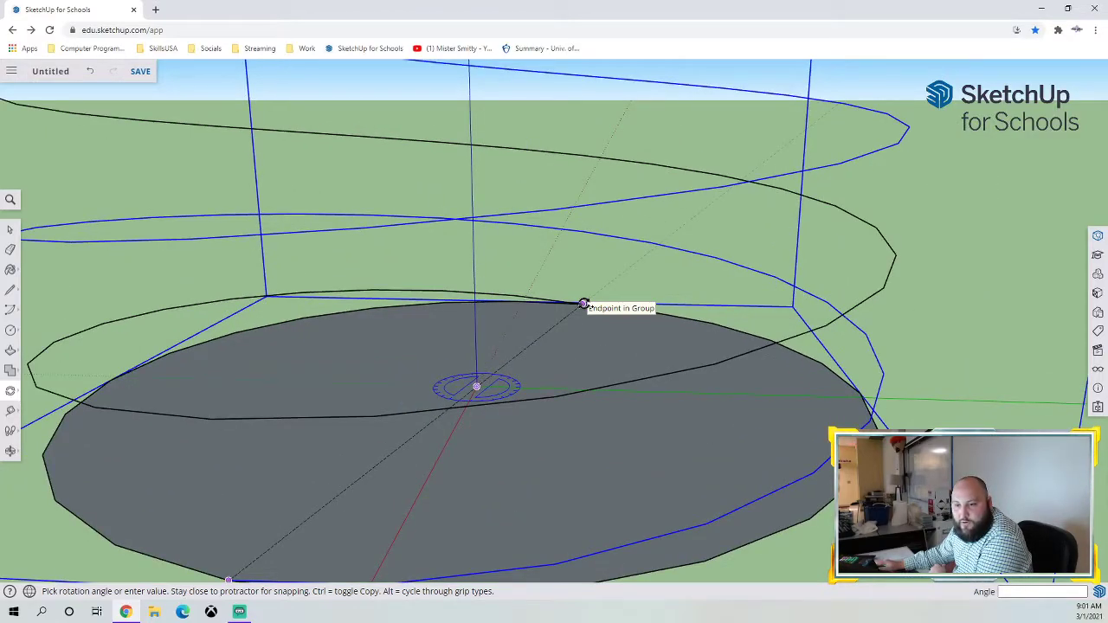
pyautogui.click(583, 304)
# Check that the two helices and the base circle are separate groups by selecting each one, and clear the selection
pyautogui.scroll(-6, 583, 304)
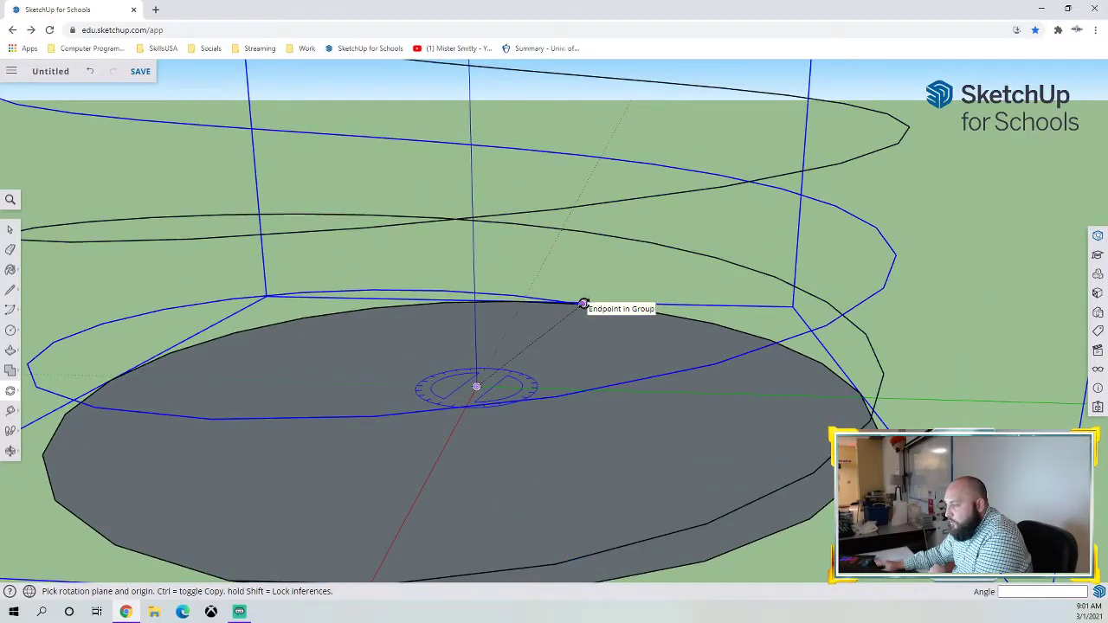
pyautogui.scroll(-3, 537, 299)
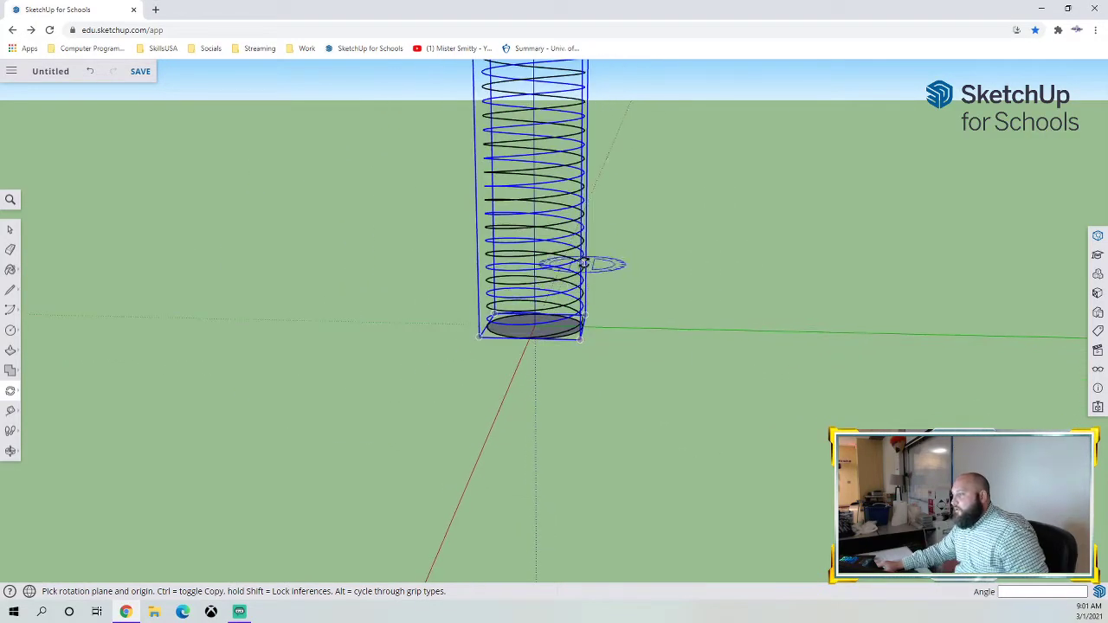
pyautogui.moveTo(564, 240); pyautogui.dragTo(543, 442, button='middle')
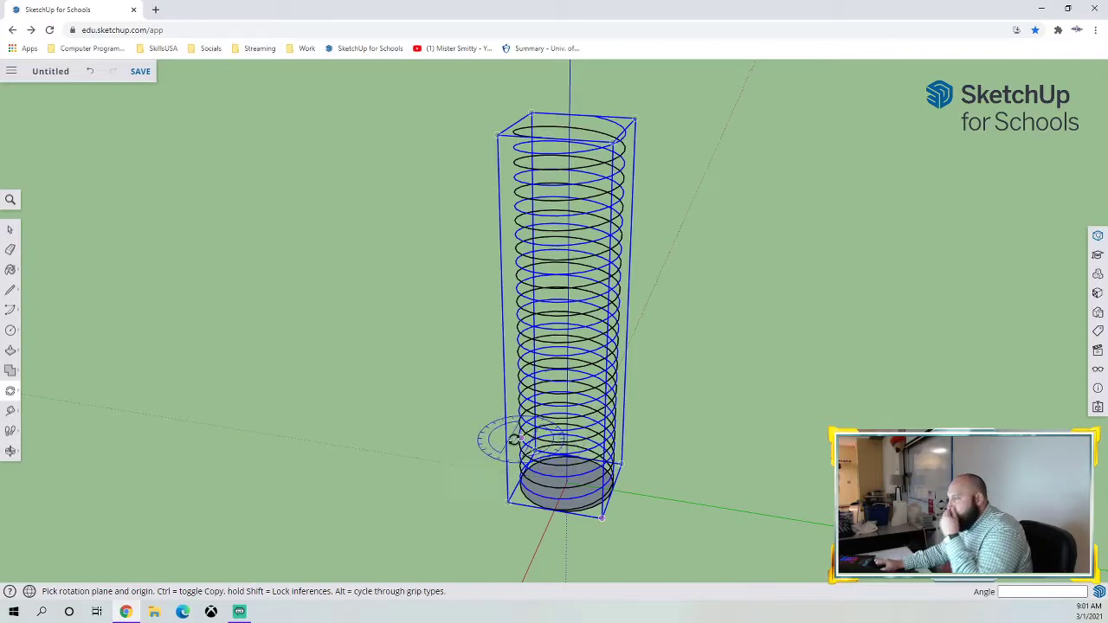
pyautogui.click(10, 230)
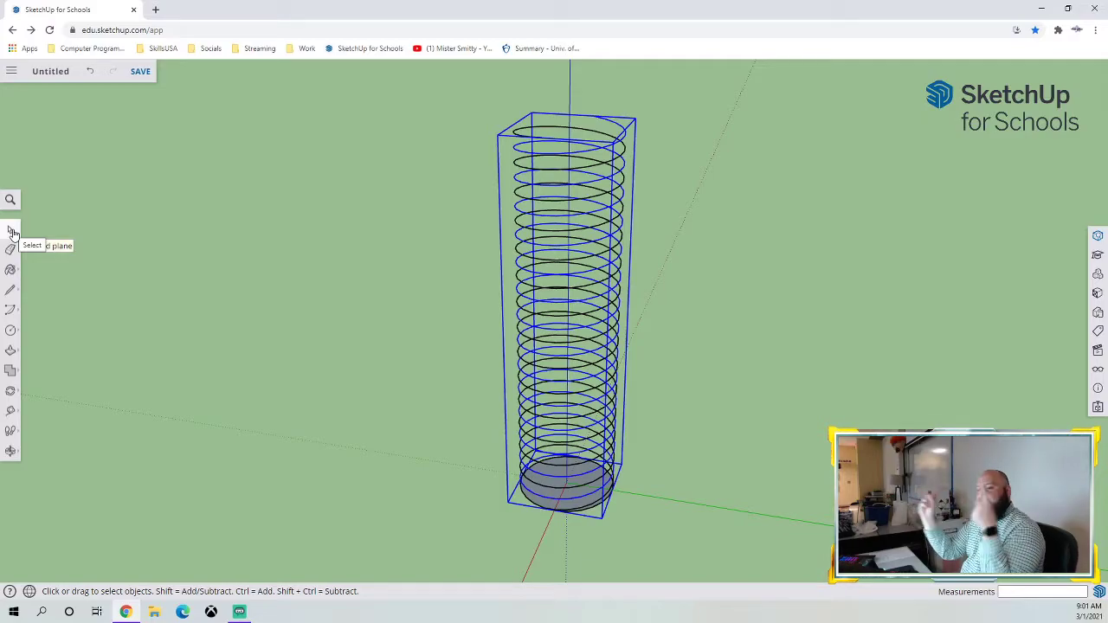
pyautogui.click(513, 314)
pyautogui.click(567, 225)
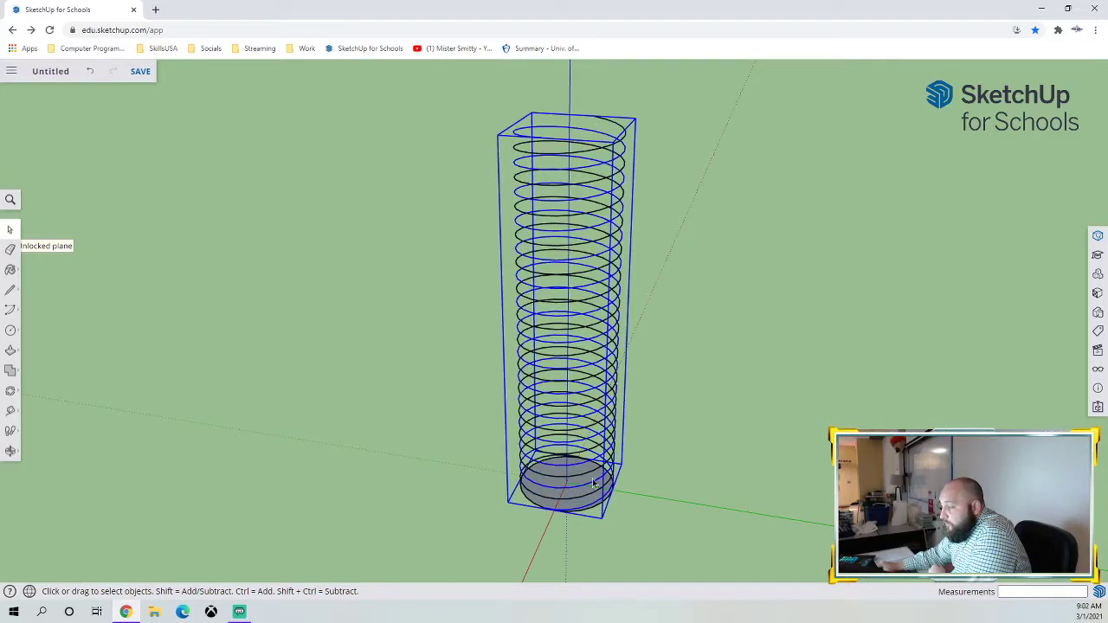
pyautogui.click(570, 509)
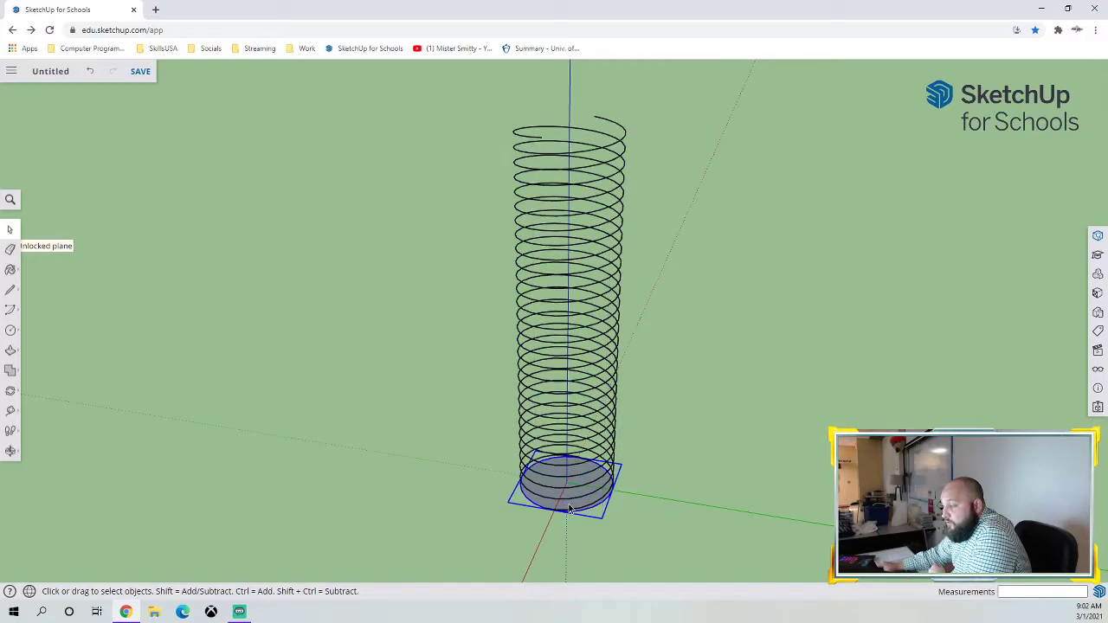
pyautogui.click(711, 513)
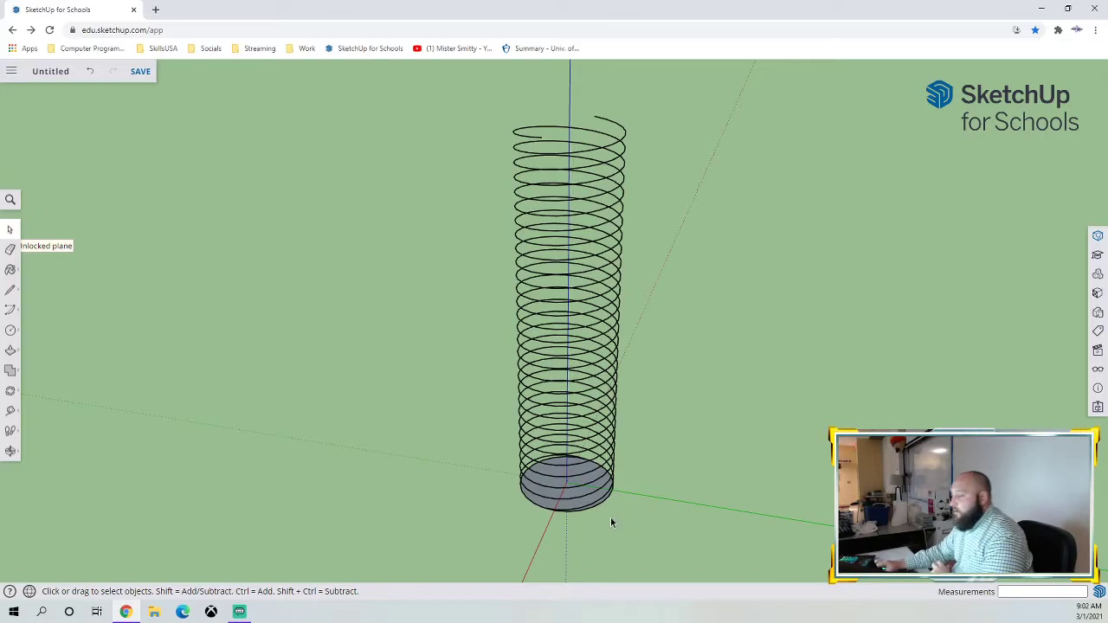
# Open the base circle's group, push/pull its face up about 68' 7" to the top endpoint of the helix, and close the group
pyautogui.scroll(5, 611, 518)
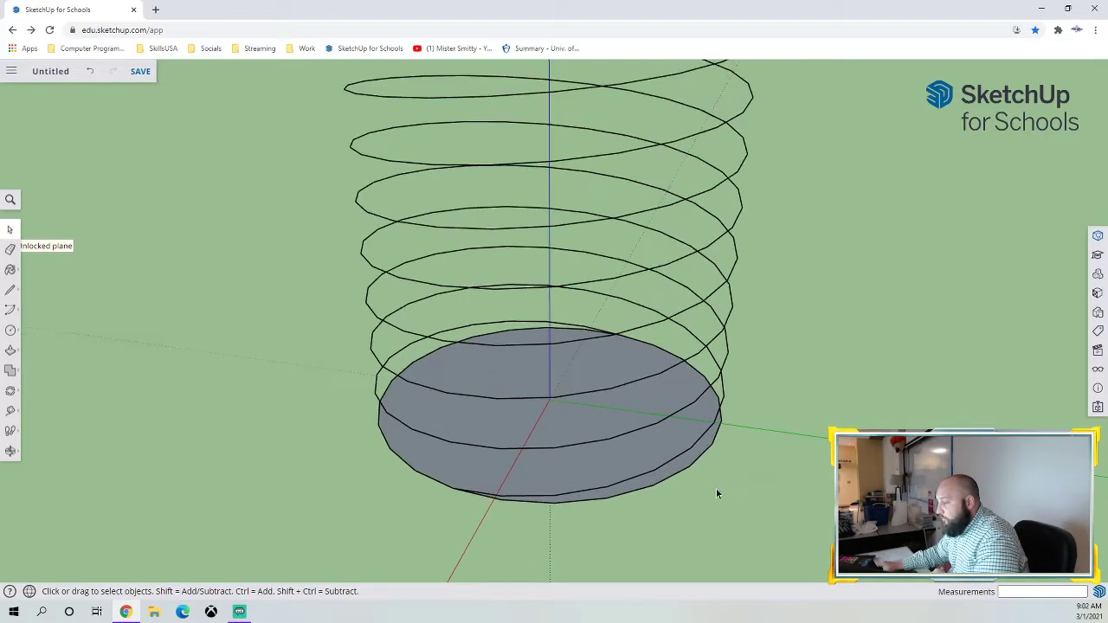
pyautogui.scroll(2, 705, 495)
pyautogui.doubleClick(543, 472)
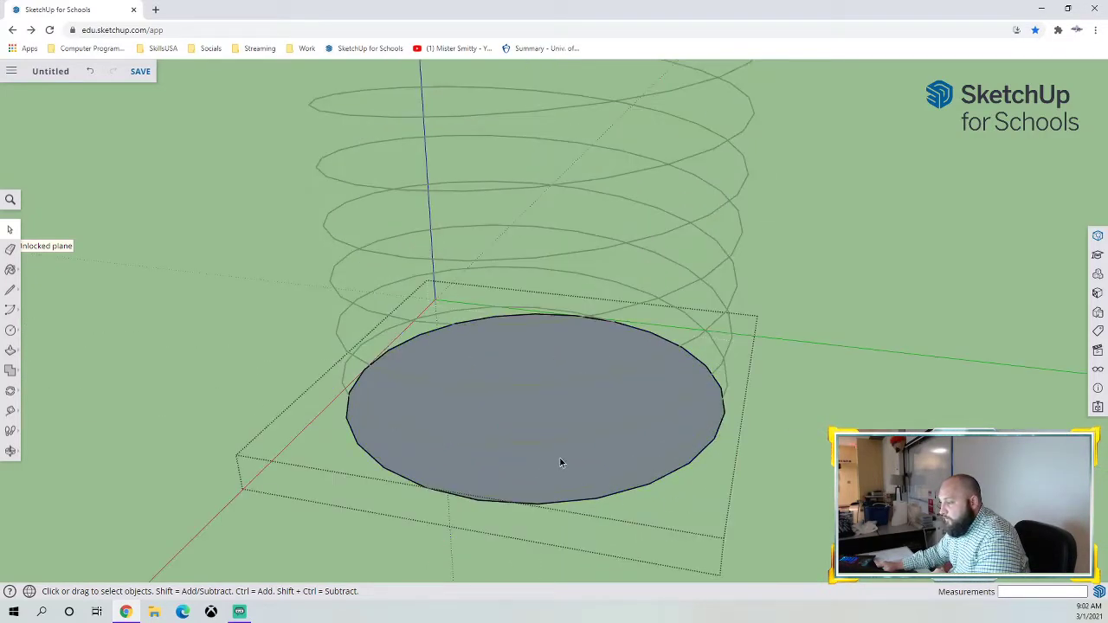
pyautogui.scroll(-4, 403, 462)
pyautogui.click(11, 351)
pyautogui.scroll(-3, 442, 414)
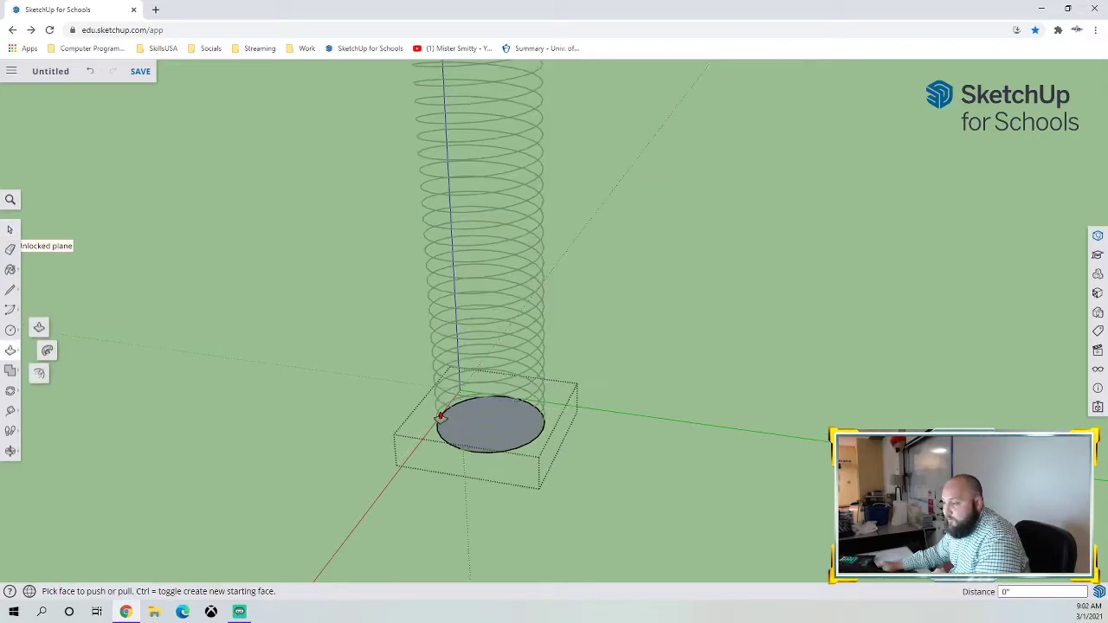
pyautogui.moveTo(475, 432); pyautogui.dragTo(490, 163)
pyautogui.scroll(6, 492, 164)
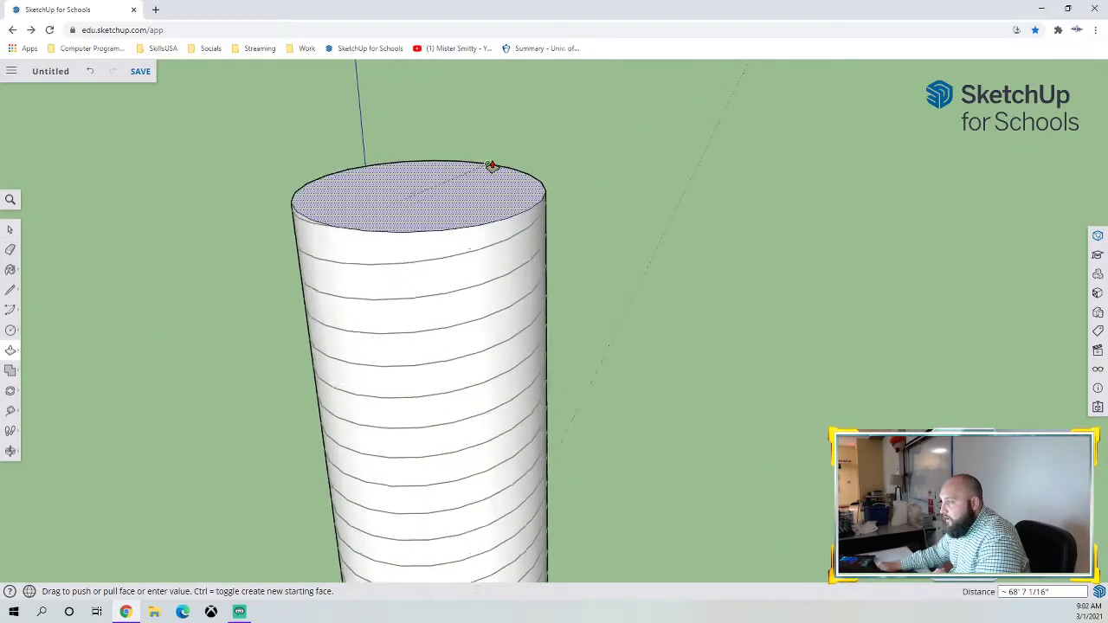
pyautogui.moveTo(424, 191); pyautogui.dragTo(320, 257)
pyautogui.scroll(-2, 349, 404)
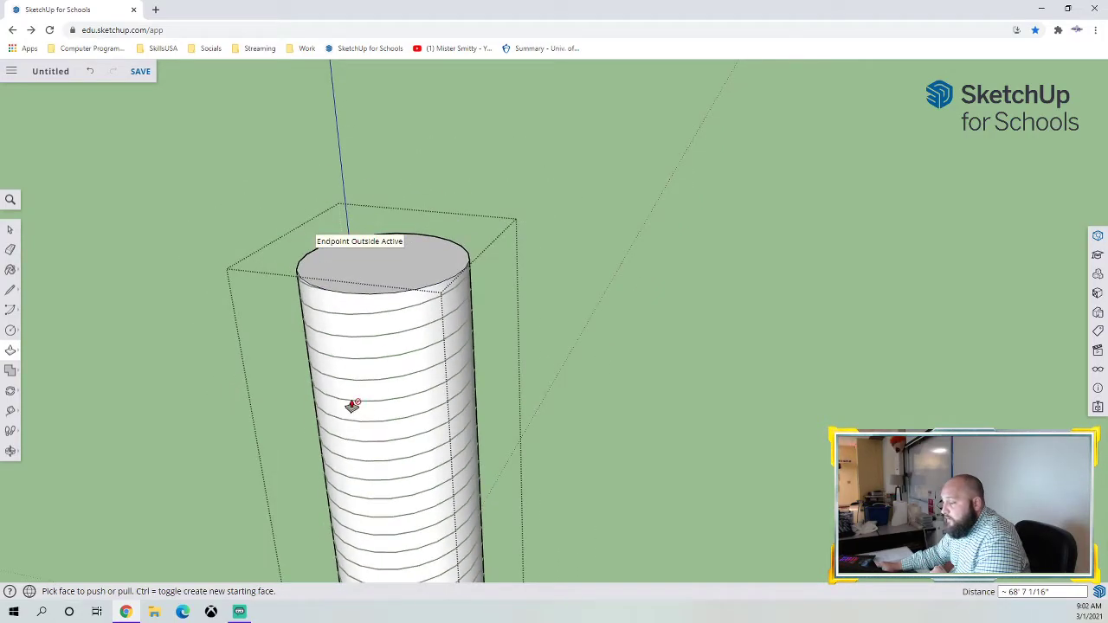
pyautogui.scroll(-4, 348, 409)
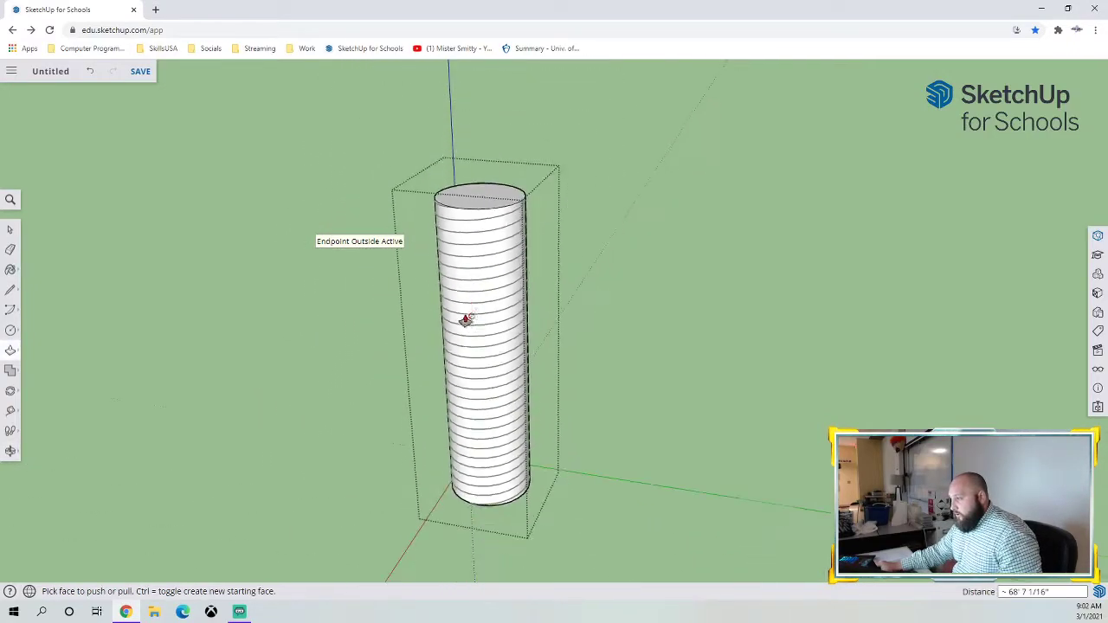
pyautogui.click(10, 229)
pyautogui.click(61, 263)
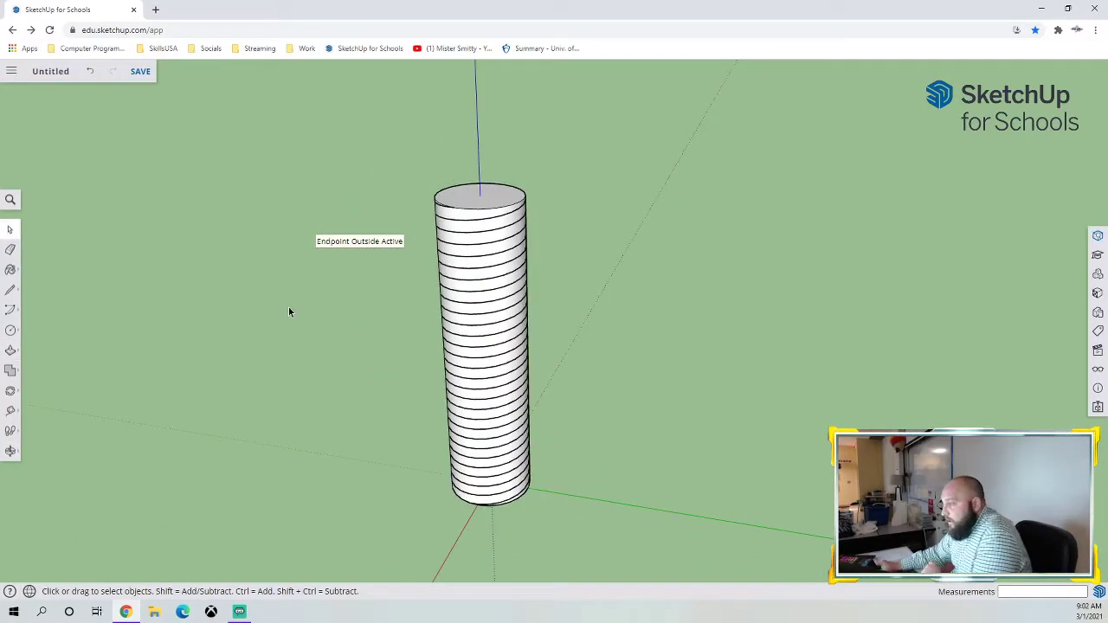
# Explode the cylinder's group into loose geometry, select its curved face to check it, and clear the selection
pyautogui.click(472, 223)
pyautogui.click(580, 277)
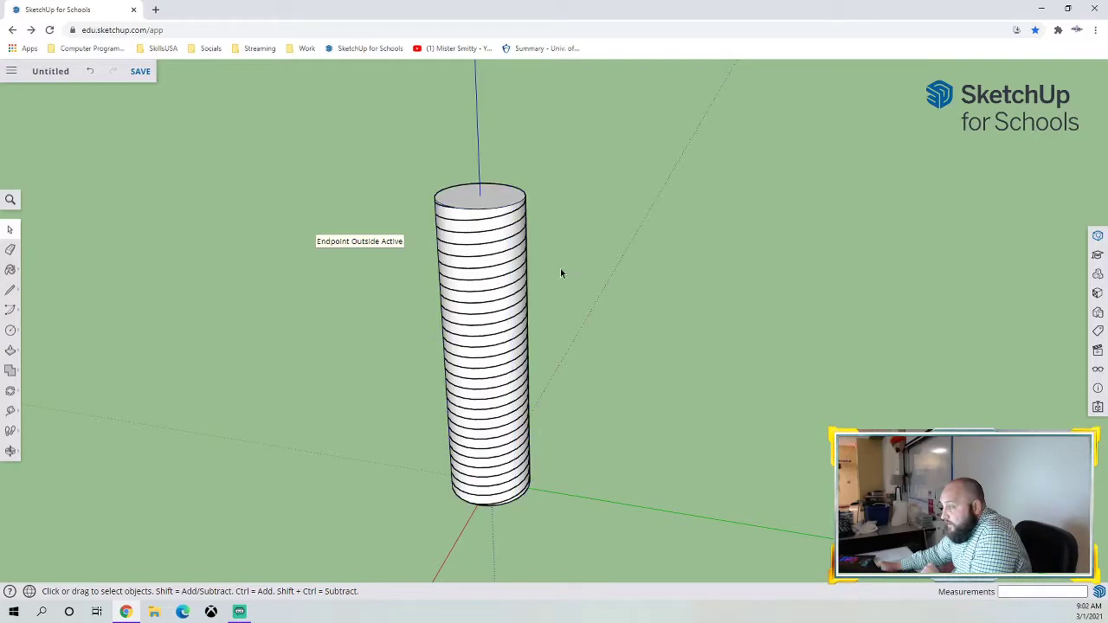
pyautogui.click(476, 227)
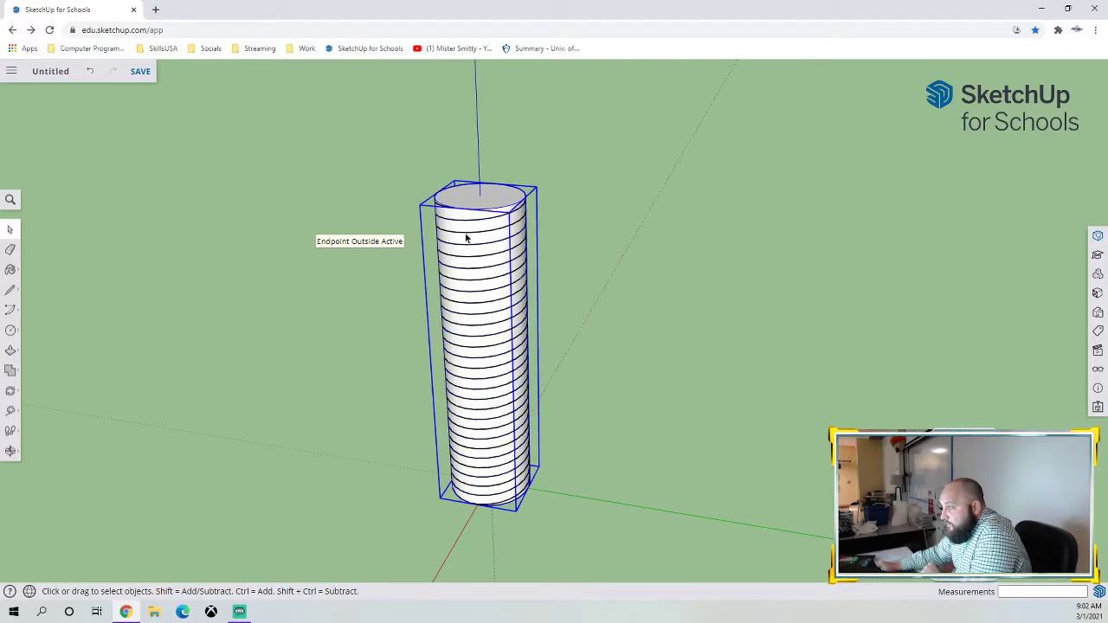
pyautogui.click(609, 243)
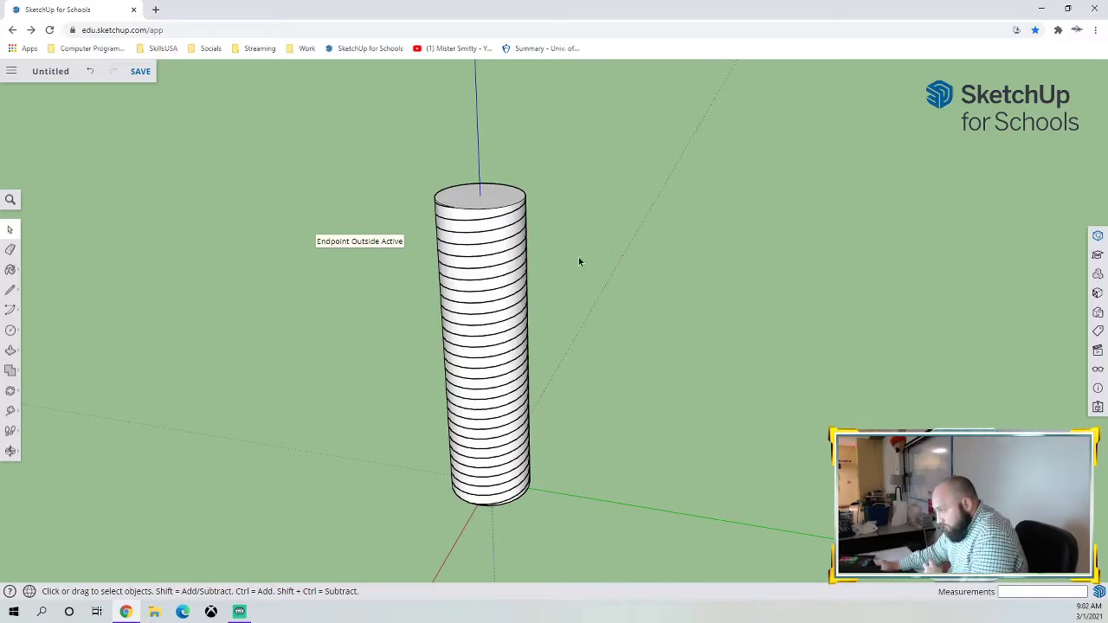
pyautogui.scroll(2, 609, 251)
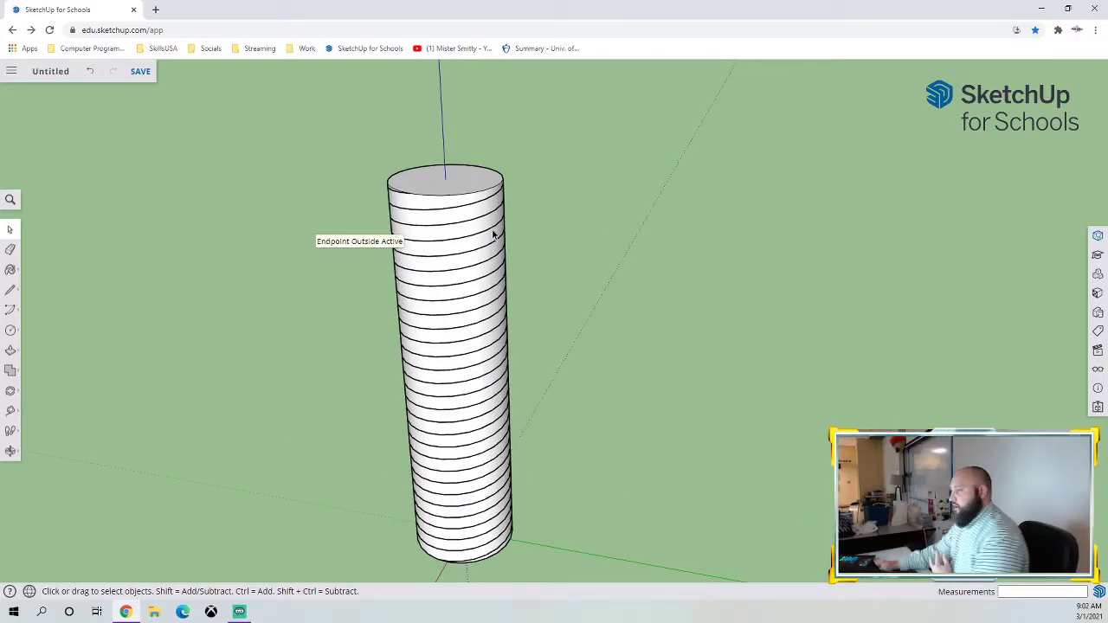
pyautogui.click(425, 212)
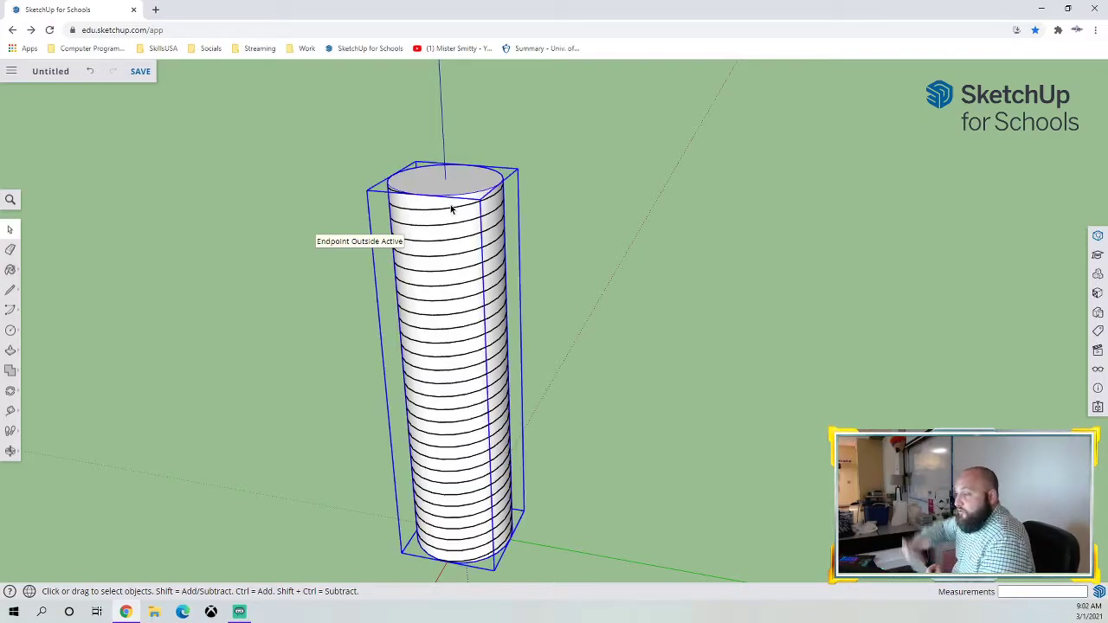
pyautogui.rightClick(451, 207)
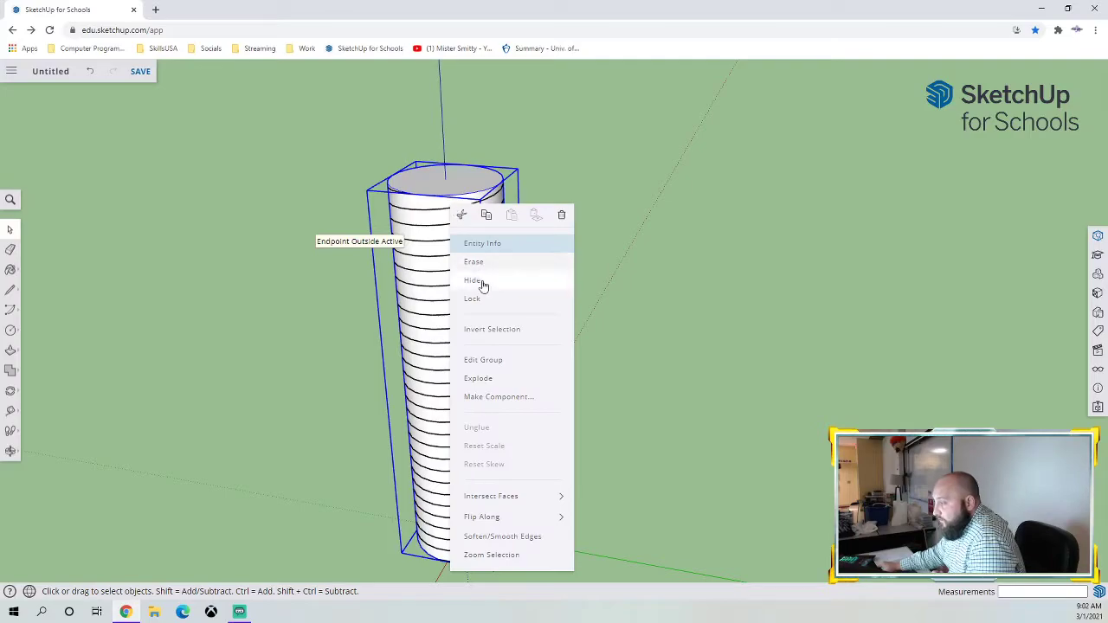
pyautogui.click(493, 378)
pyautogui.press('Escape')
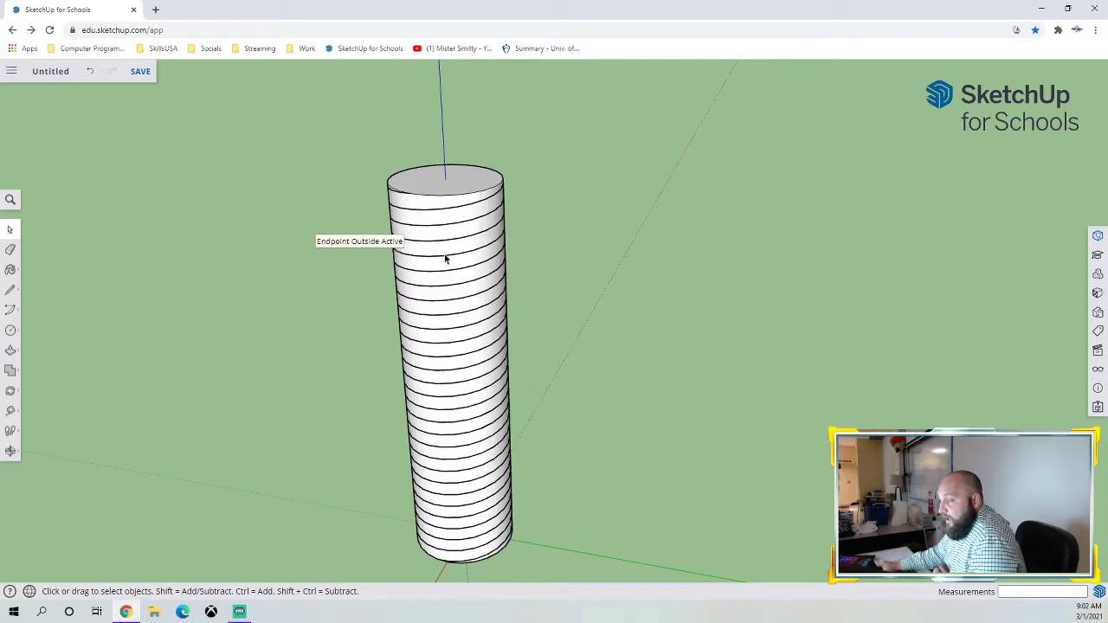
pyautogui.tripleClick(426, 210)
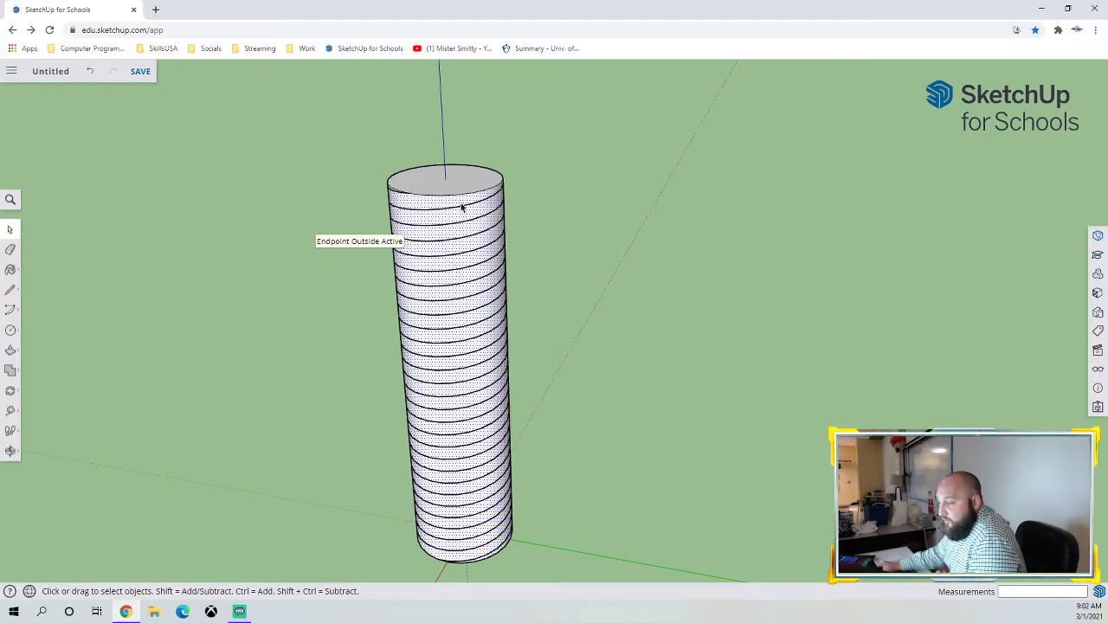
pyautogui.click(579, 315)
# Explode the group of the first helix into loose edges so they merge with the cylinder, and clear the selection
pyautogui.click(442, 210)
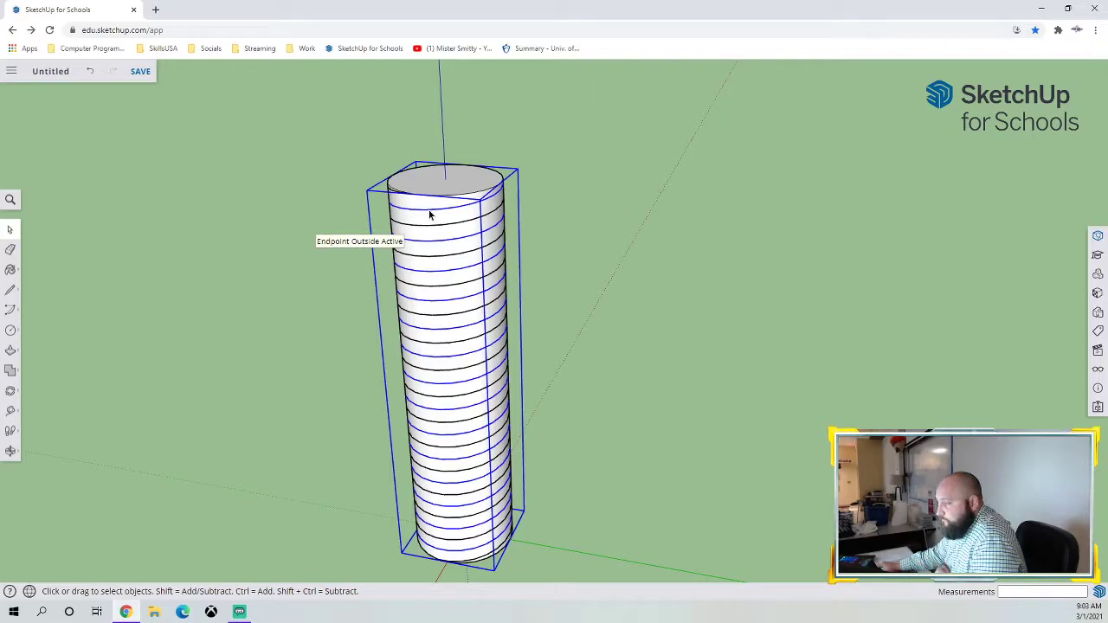
pyautogui.rightClick(430, 214)
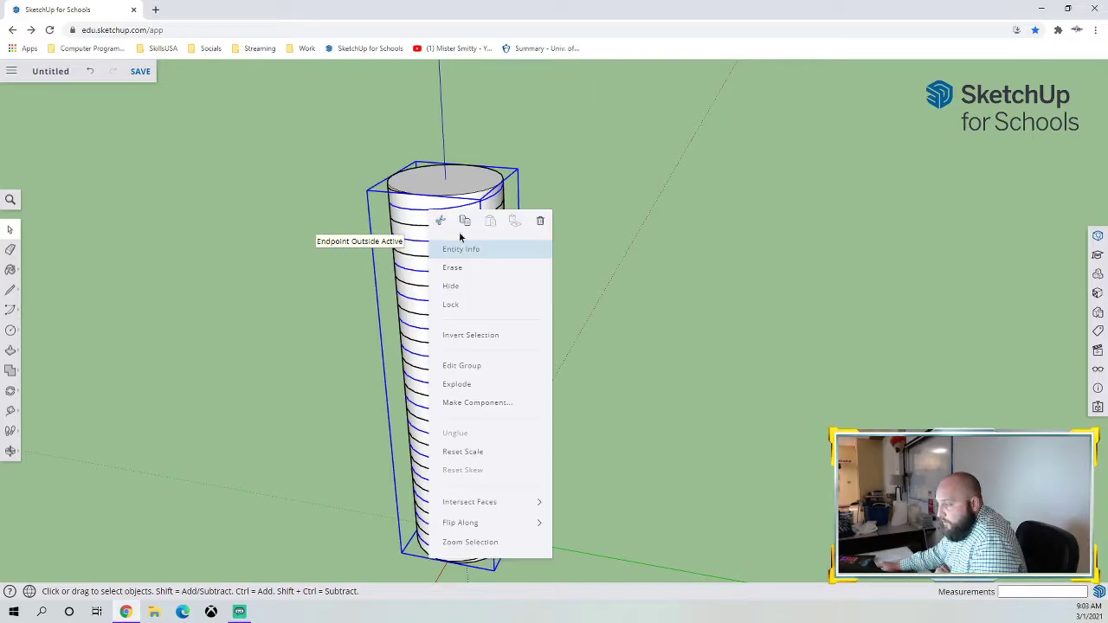
pyautogui.click(475, 384)
pyautogui.click(617, 334)
# Compare the exploded helix's loose edges with the still grouped second helix by selecting each near the cylinder's top
pyautogui.scroll(5, 438, 217)
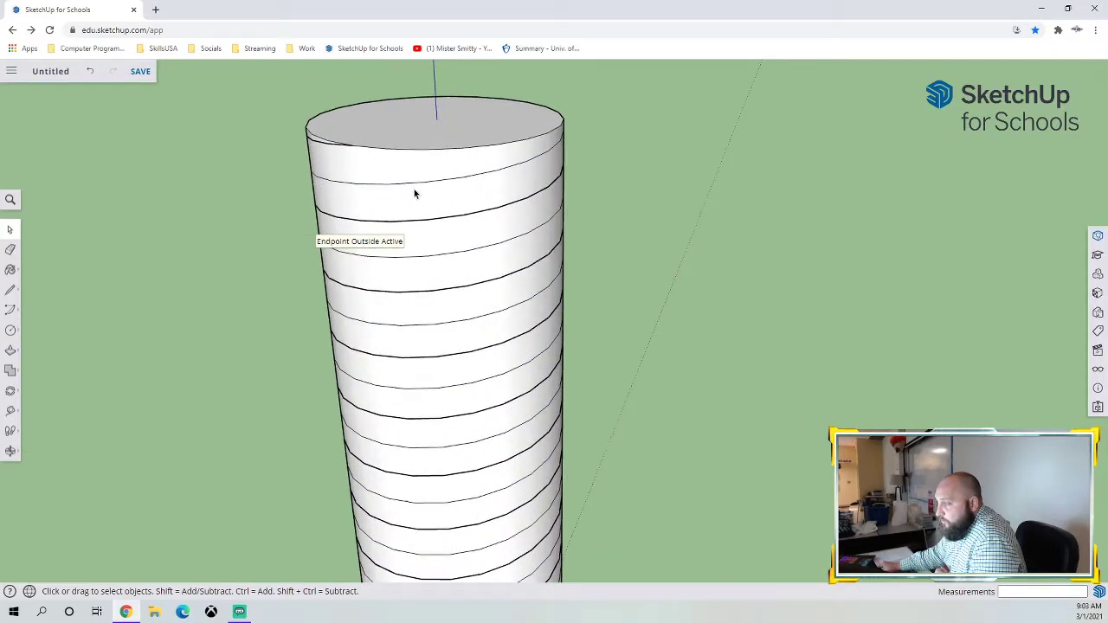
pyautogui.scroll(1, 438, 193)
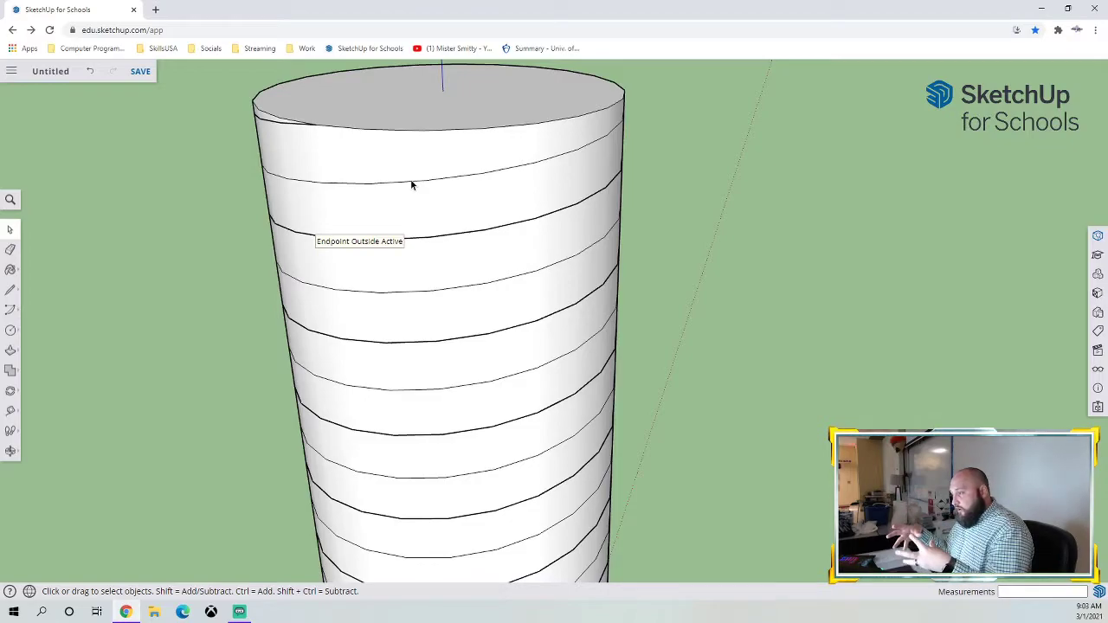
pyautogui.click(429, 244)
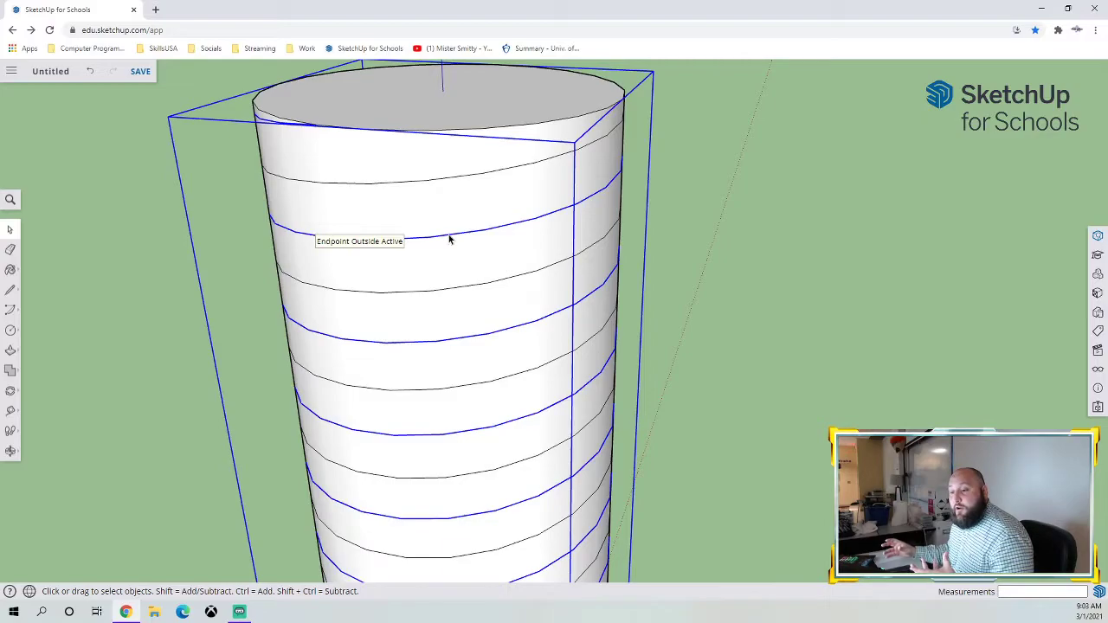
pyautogui.click(428, 182)
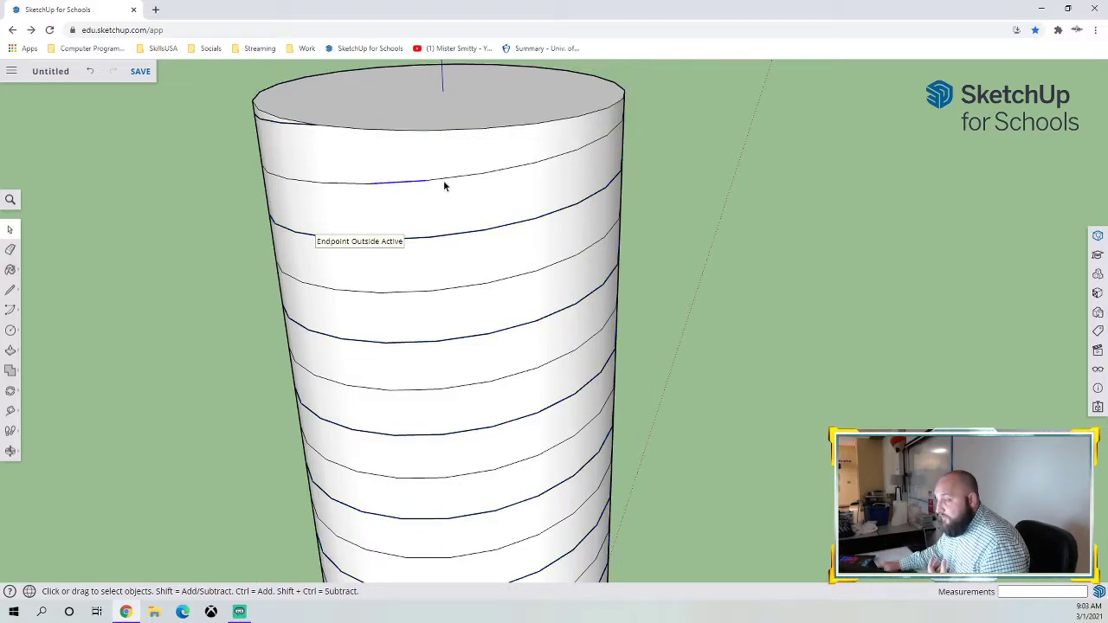
pyautogui.click(472, 238)
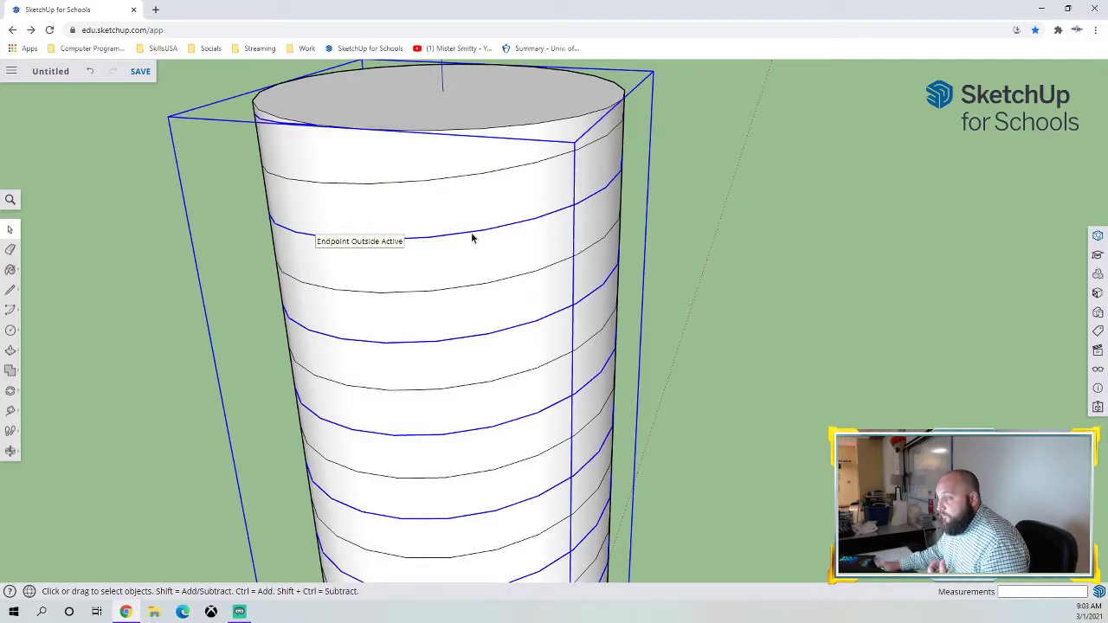
pyautogui.scroll(-2, 488, 321)
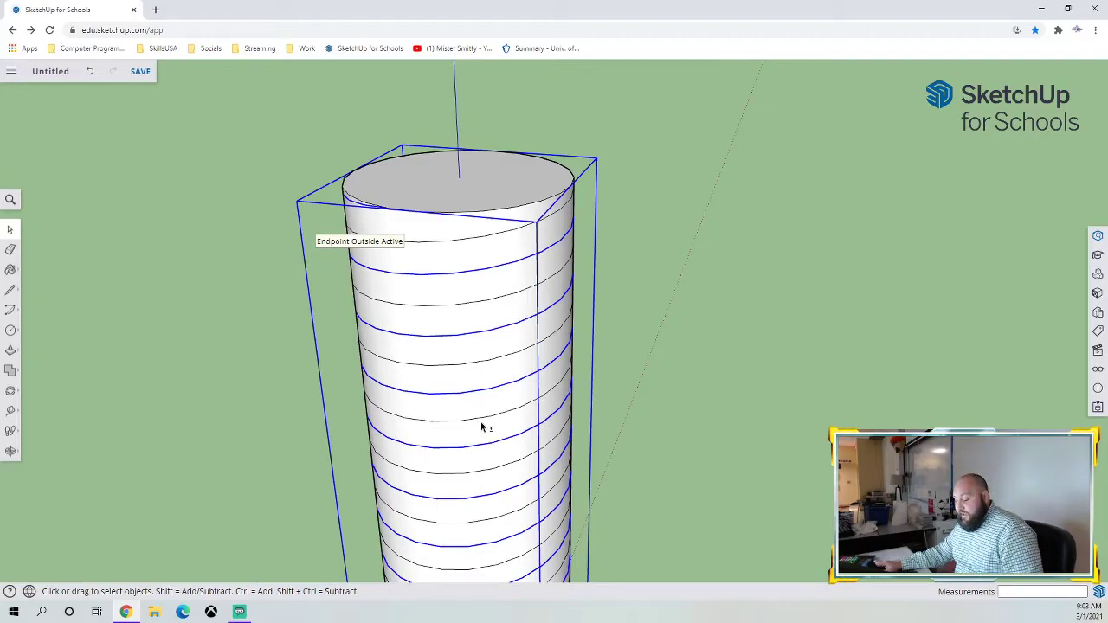
pyautogui.click(676, 305)
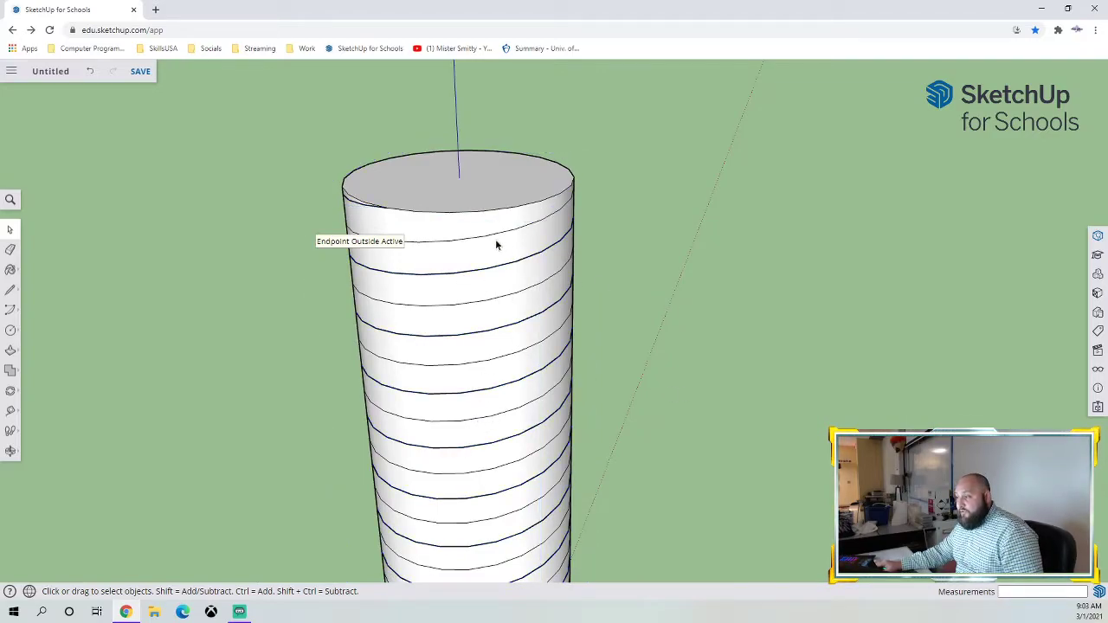
# Explode the second helix's group and select one of the spiral face bands it cuts into the cylinder
pyautogui.click(496, 273)
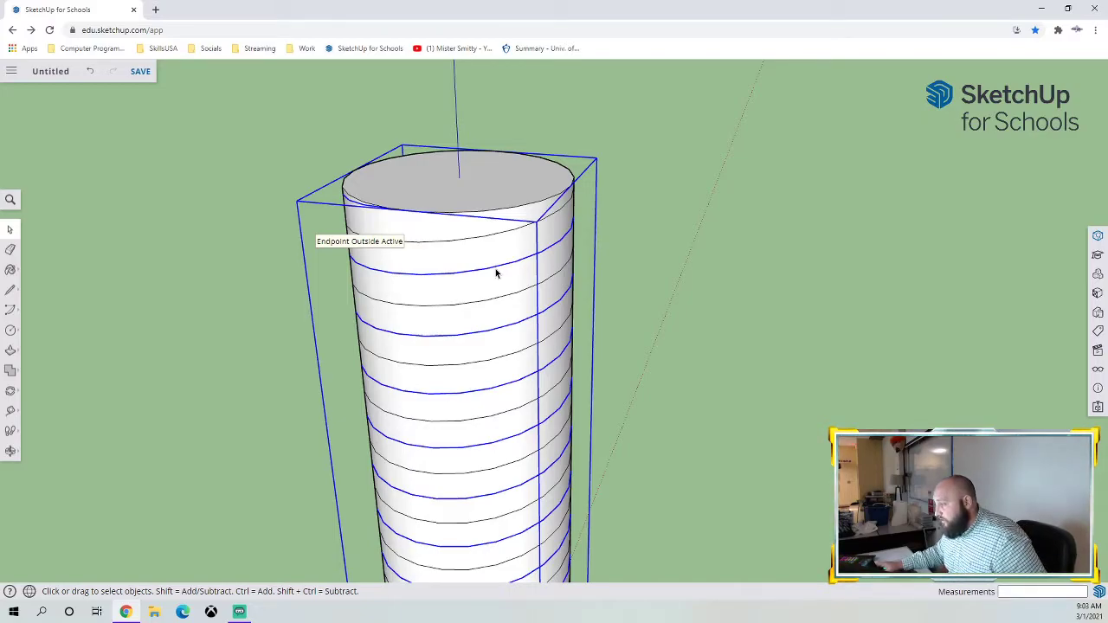
pyautogui.rightClick(496, 273)
pyautogui.click(530, 420)
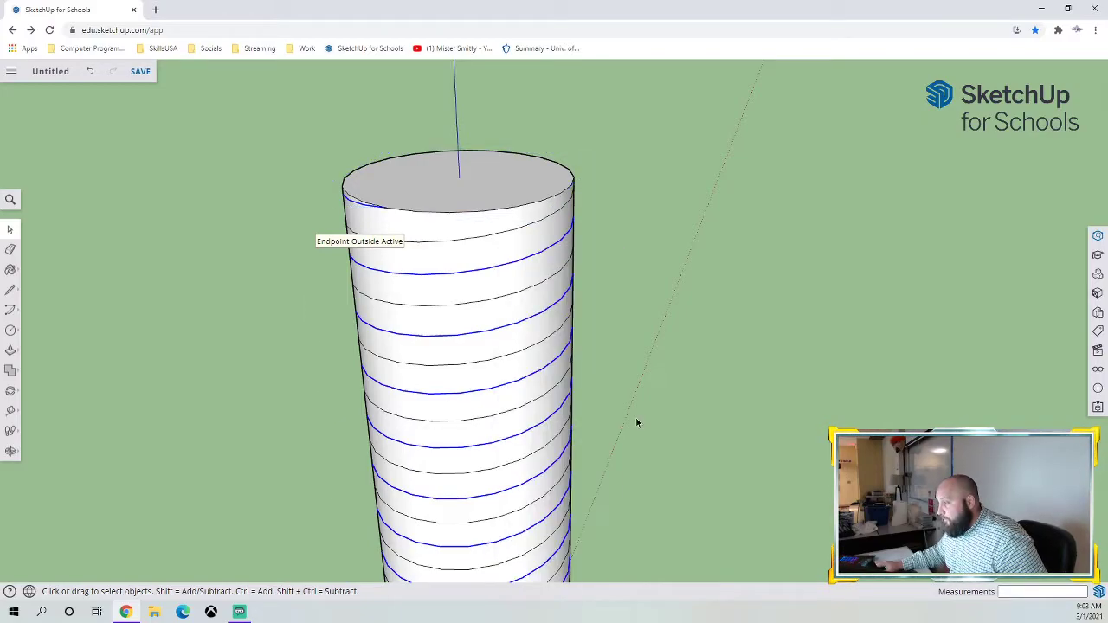
pyautogui.click(455, 258)
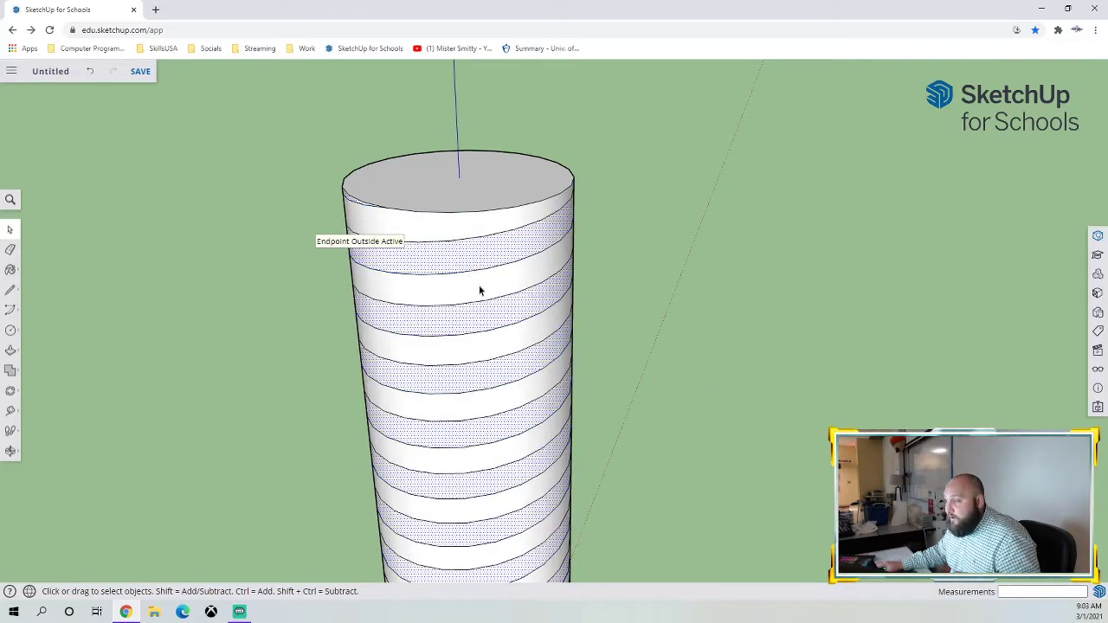
# Try selecting the second helix's loose edge segments individually along an upper turn, and clear the selection
pyautogui.click(478, 272)
pyautogui.click(436, 274)
pyautogui.click(401, 274)
pyautogui.click(382, 271)
pyautogui.click(429, 271)
pyautogui.click(440, 274)
pyautogui.click(479, 271)
pyautogui.click(504, 265)
pyautogui.click(614, 324)
# Explode the regrouped second helix, keeping all of its edges selected along the full height of the cylinder
pyautogui.click(511, 271)
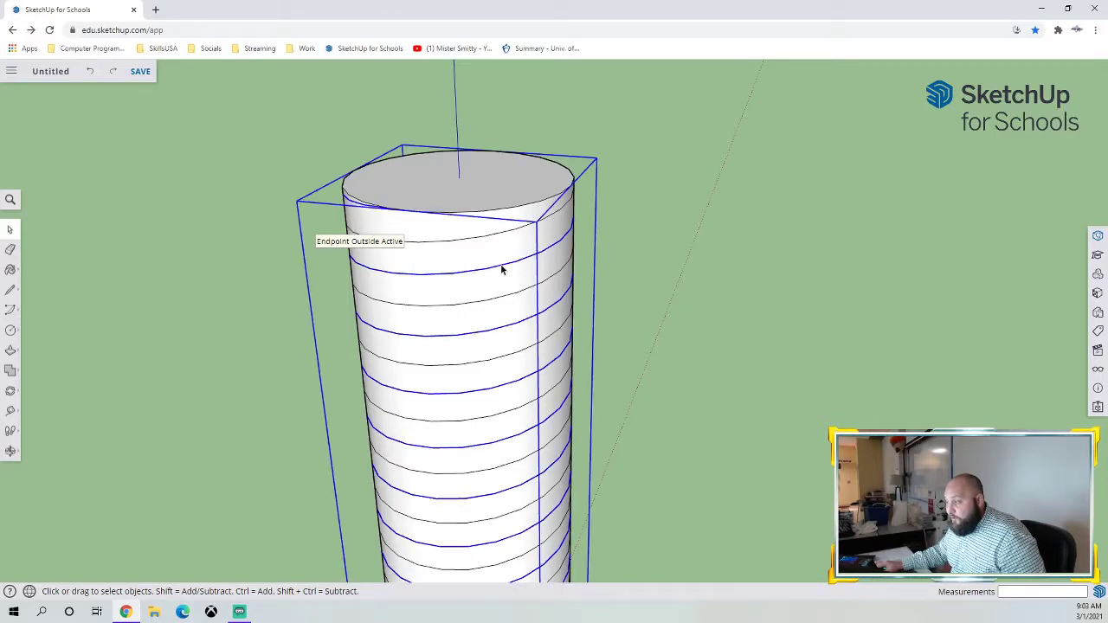
pyautogui.rightClick(501, 271)
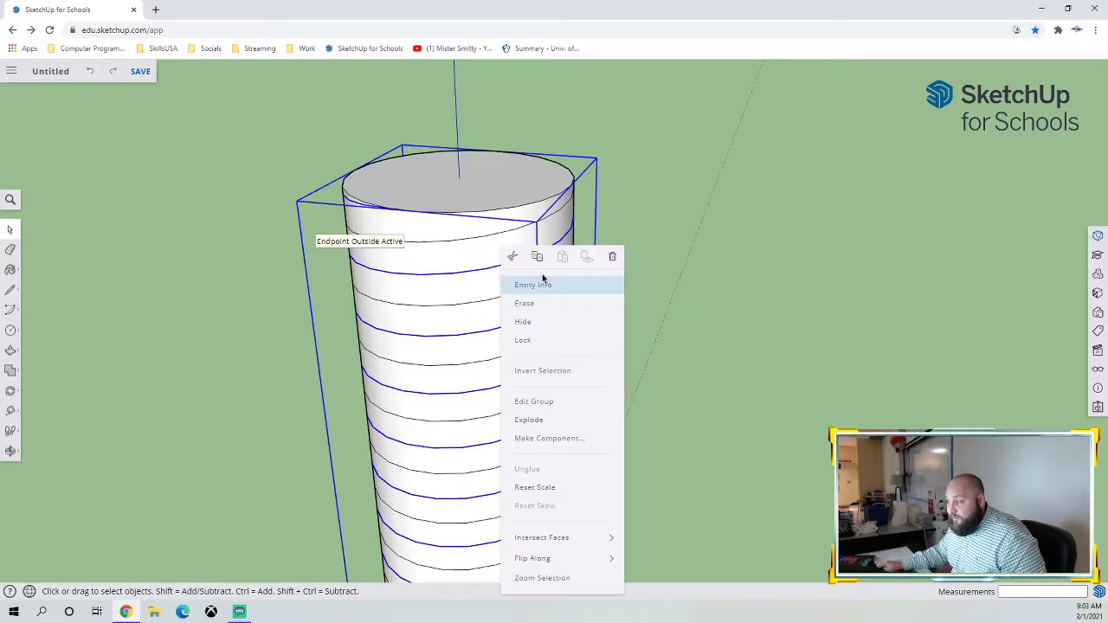
pyautogui.click(530, 420)
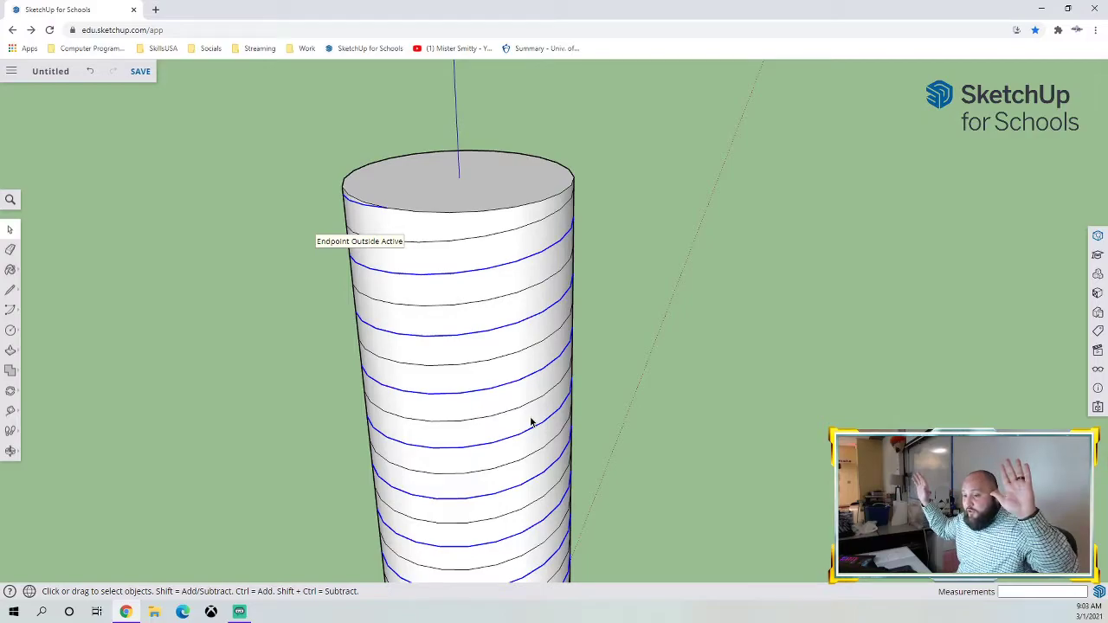
pyautogui.scroll(-3, 584, 445)
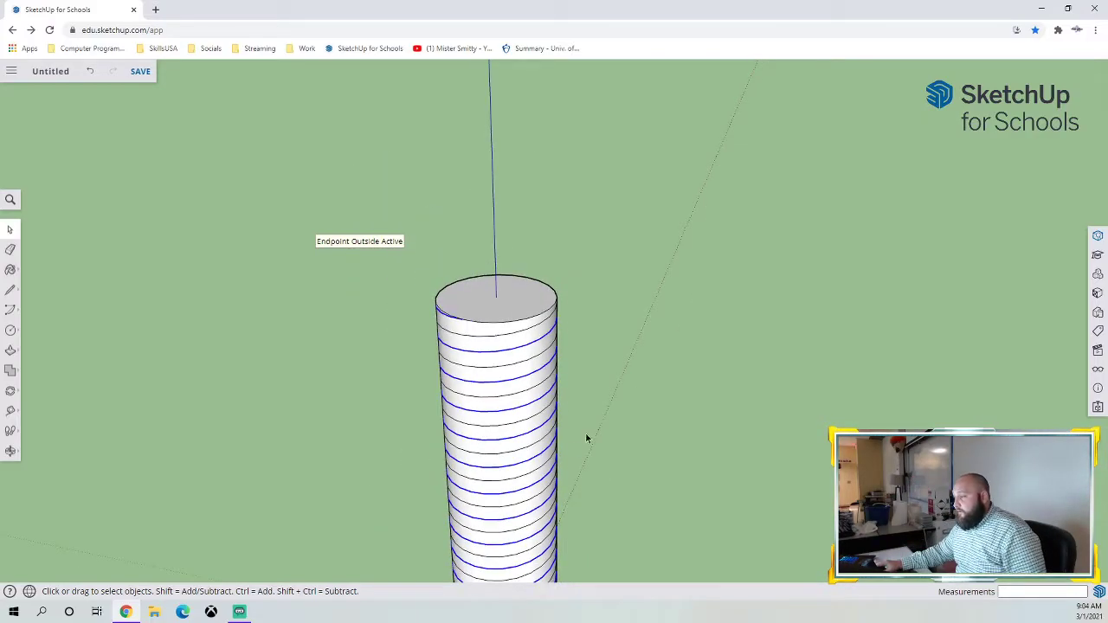
pyautogui.moveTo(589, 422); pyautogui.dragTo(579, 228, button='middle')
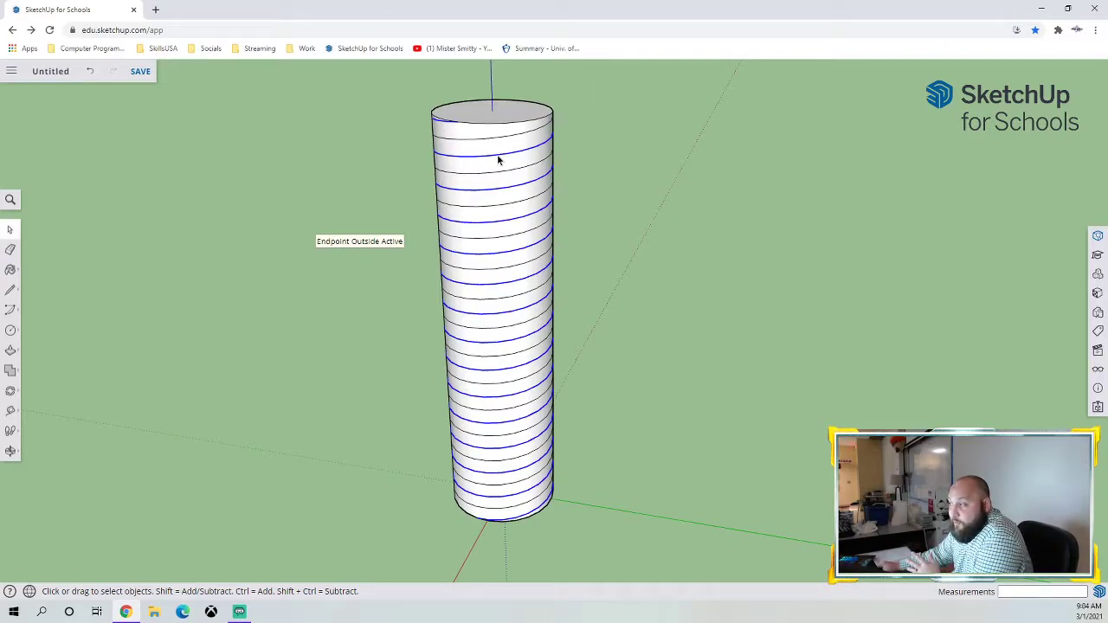
# Try scaling the selected helix edges to 0.85 along the green axis about the opposite point, and undo back to the grouped helix
pyautogui.click(11, 394)
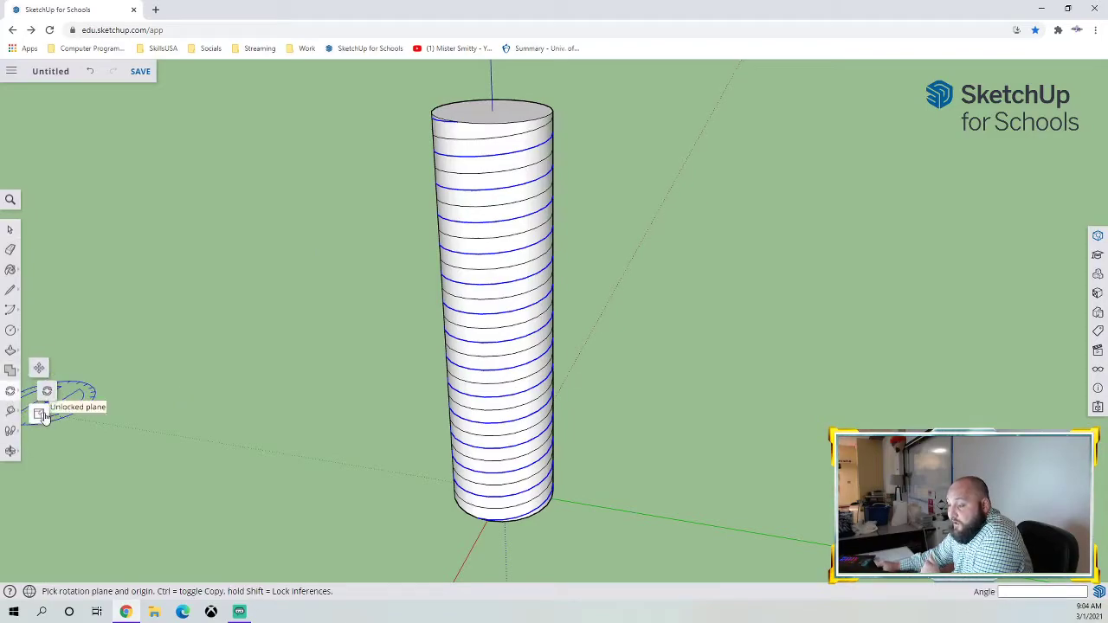
pyautogui.click(40, 414)
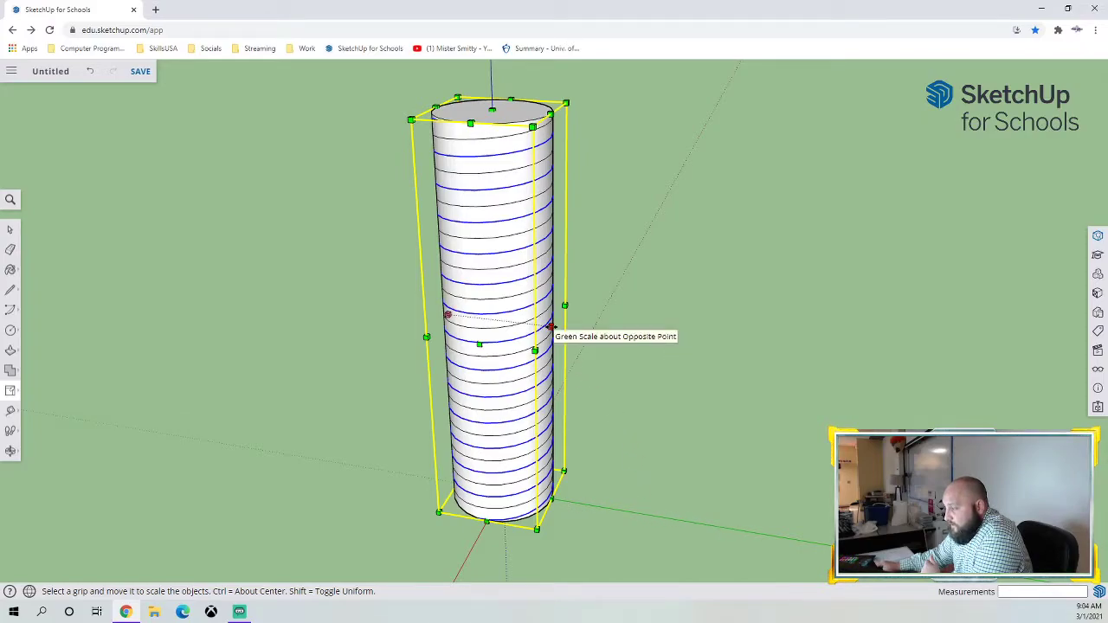
pyautogui.moveTo(549, 327)
pyautogui.mouseDown()
pyautogui.moveTo(525, 323)
pyautogui.moveTo(543, 318)
pyautogui.moveTo(536, 325)
pyautogui.mouseUp()
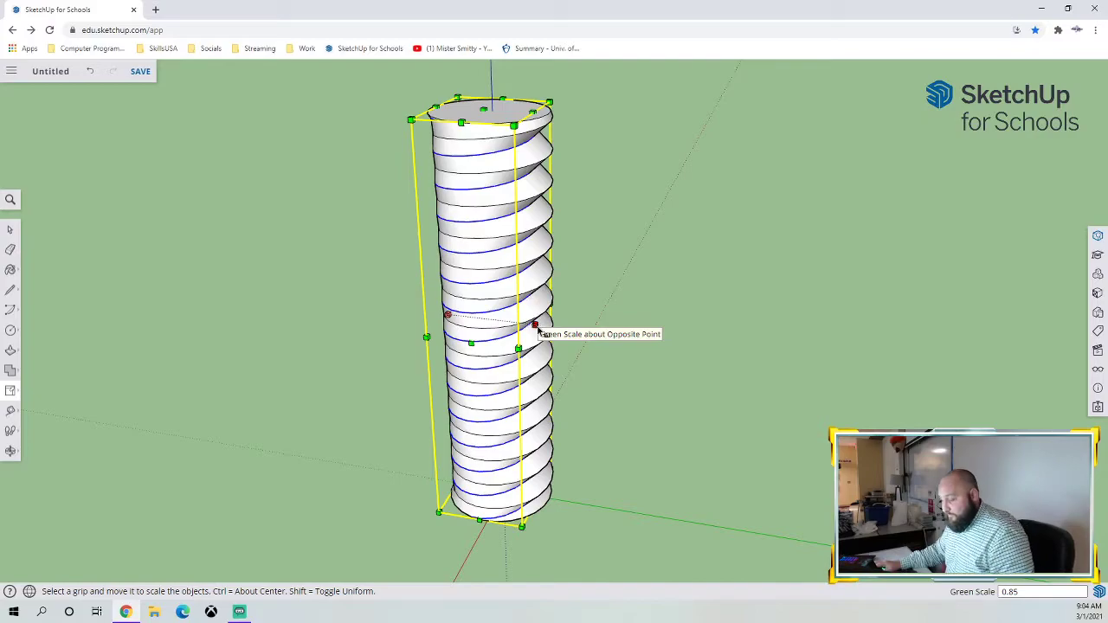
pyautogui.click(665, 392)
pyautogui.hotkey('ctrl', 'z')
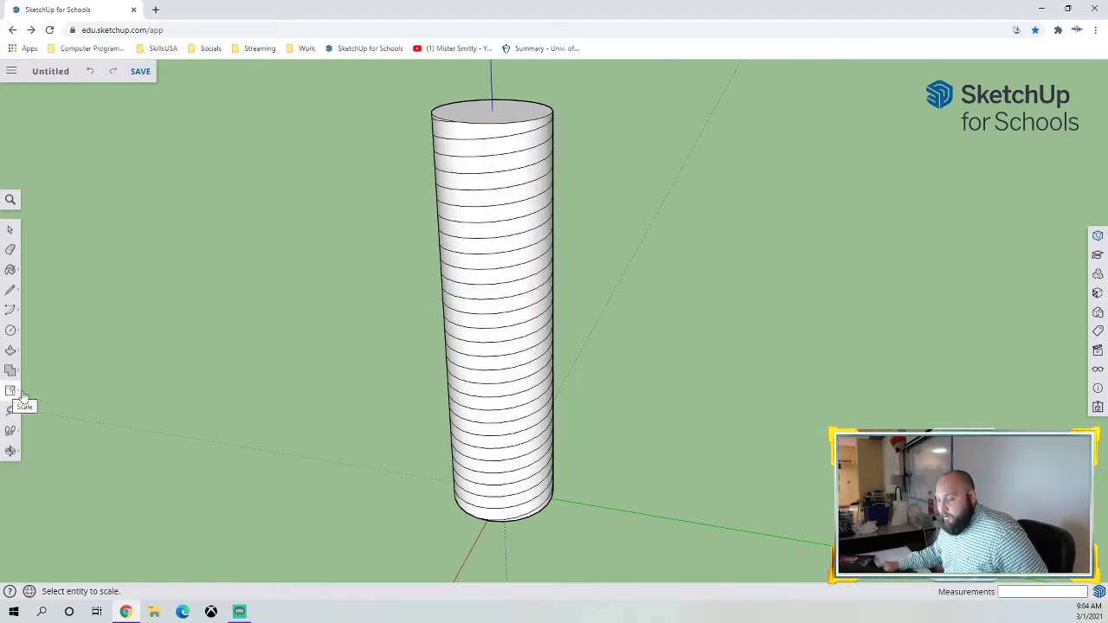
# Explode the second helix's group and scale its selected edges about their centre to 0.72 along the green axis
pyautogui.click(10, 229)
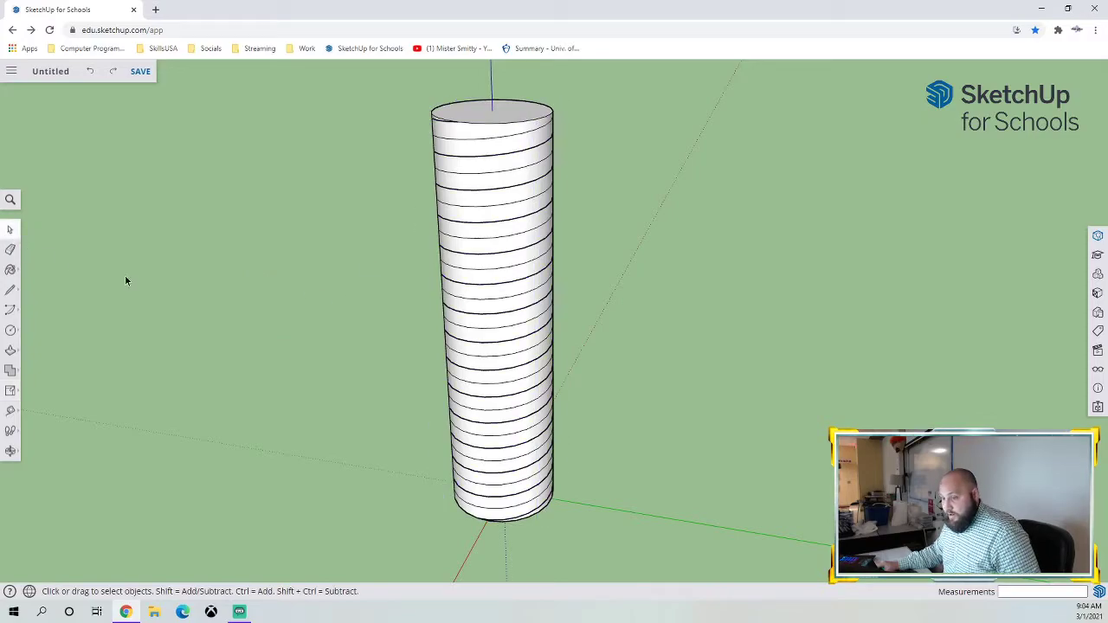
pyautogui.click(483, 195)
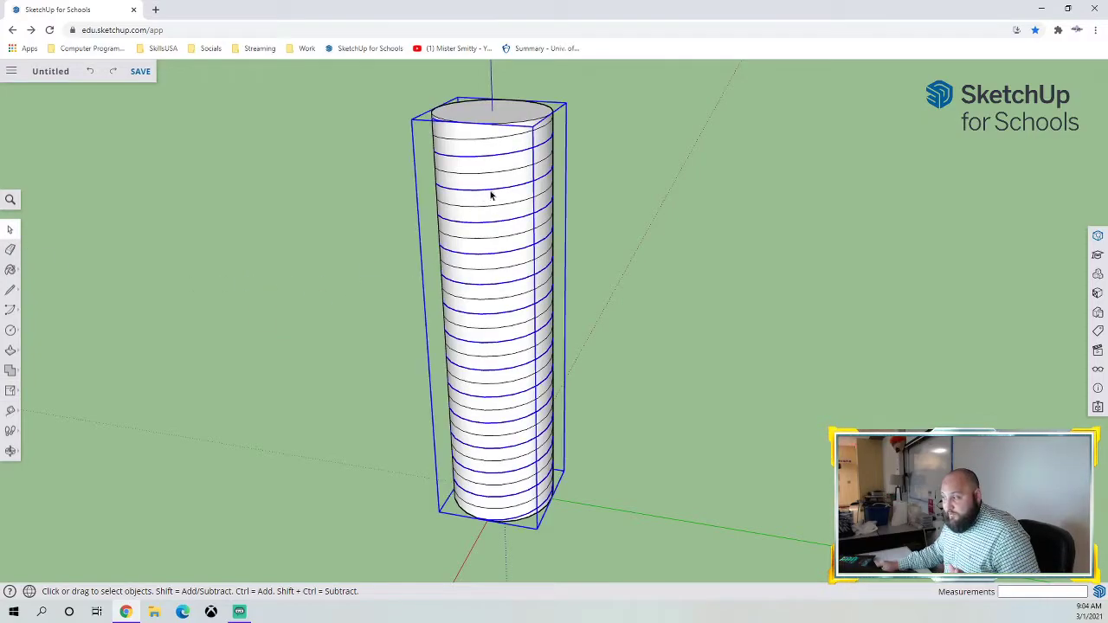
pyautogui.rightClick(500, 195)
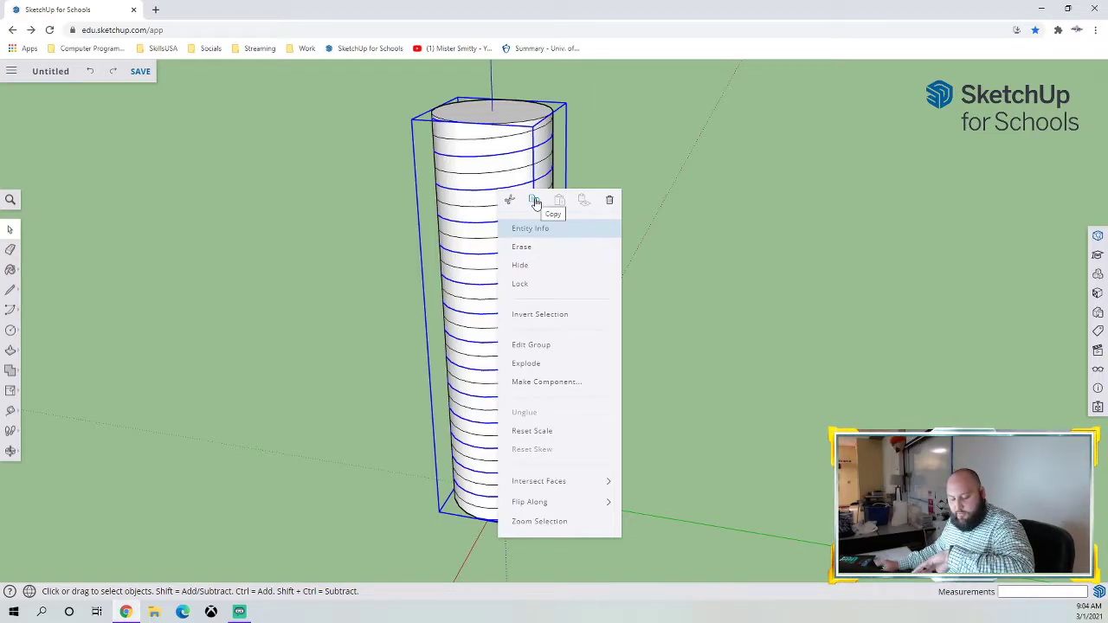
pyautogui.click(556, 364)
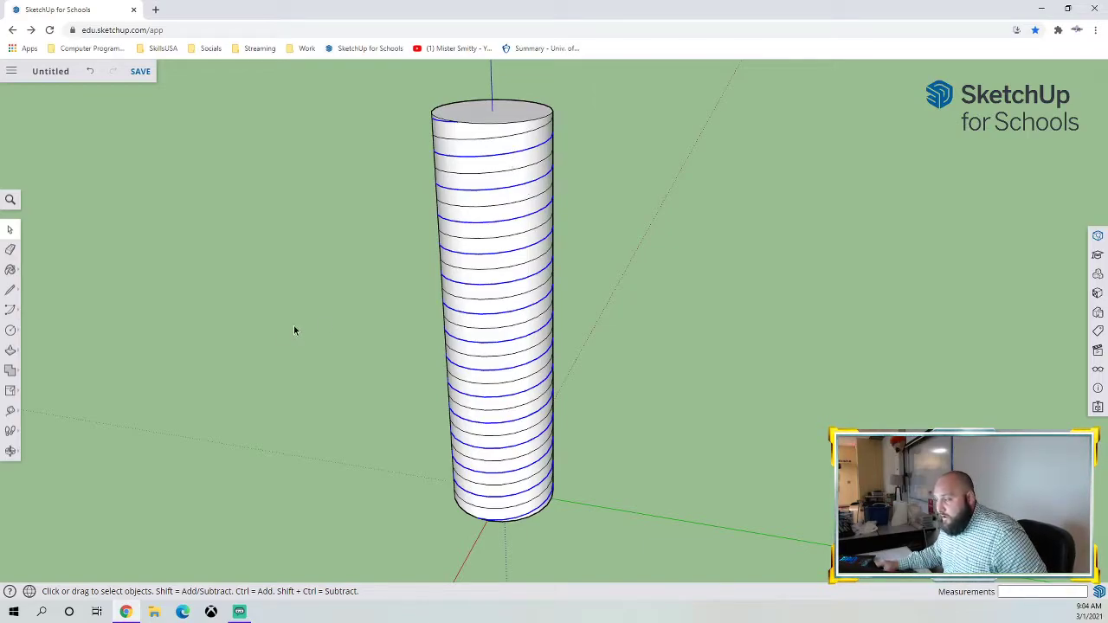
pyautogui.click(10, 390)
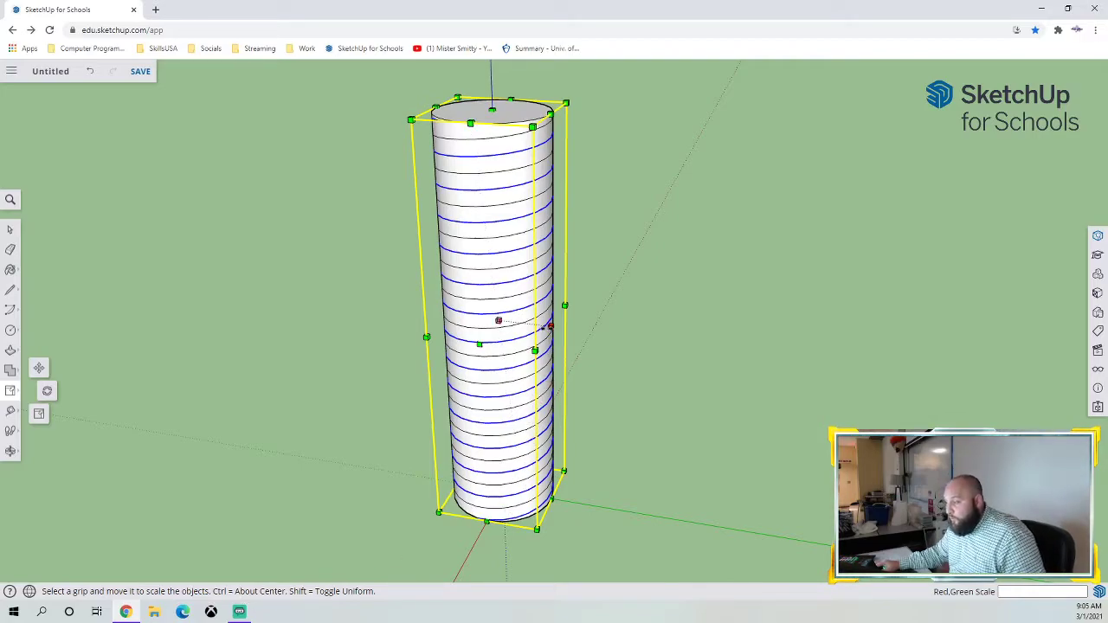
pyautogui.moveTo(546, 328)
pyautogui.keyDown('ctrl'); pyautogui.mouseDown()
pyautogui.moveTo(522, 324)
pyautogui.moveTo(546, 324)
pyautogui.moveTo(525, 323)
pyautogui.moveTo(536, 325)
pyautogui.mouseUp(); pyautogui.keyUp('ctrl')
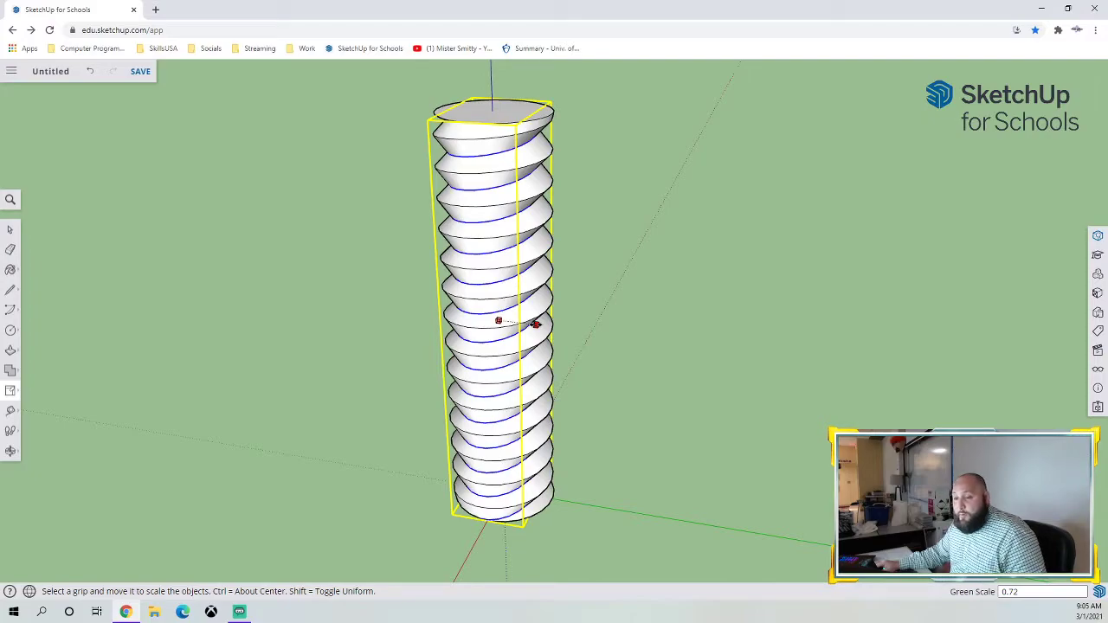
# Scale the selected helix edges about their centre to 0.70 along the green and red axes, and clear the selection
pyautogui.keyDown('ctrl'); pyautogui.moveTo(536, 324); pyautogui.dragTo(536, 325); pyautogui.keyUp('ctrl')
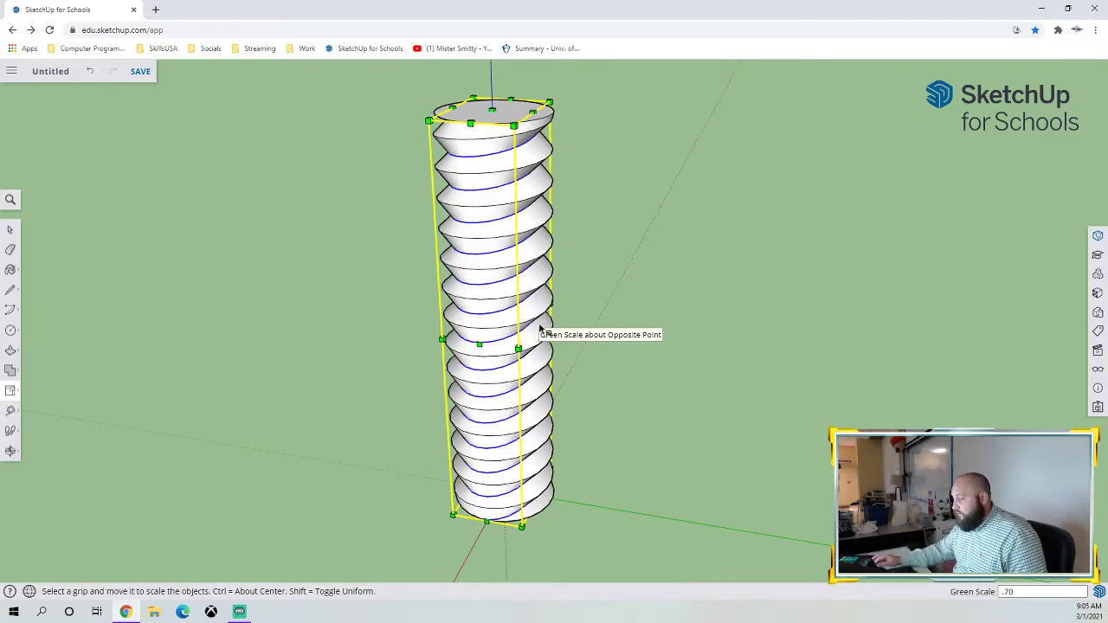
pyautogui.moveTo(594, 329); pyautogui.dragTo(493, 331, button='middle')
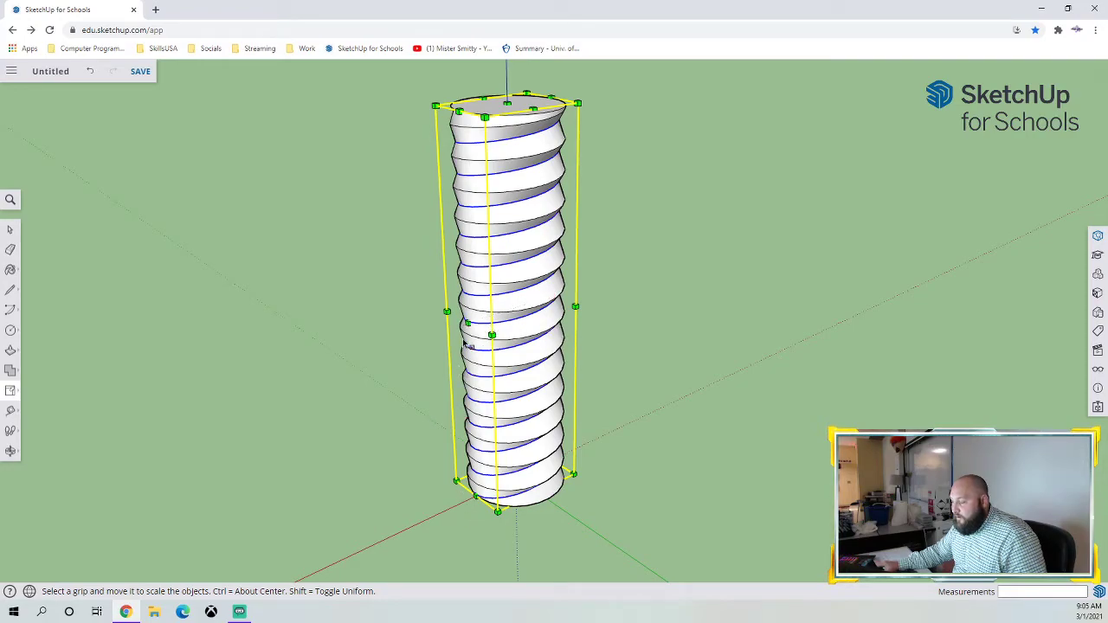
pyautogui.moveTo(471, 317); pyautogui.dragTo(480, 319)
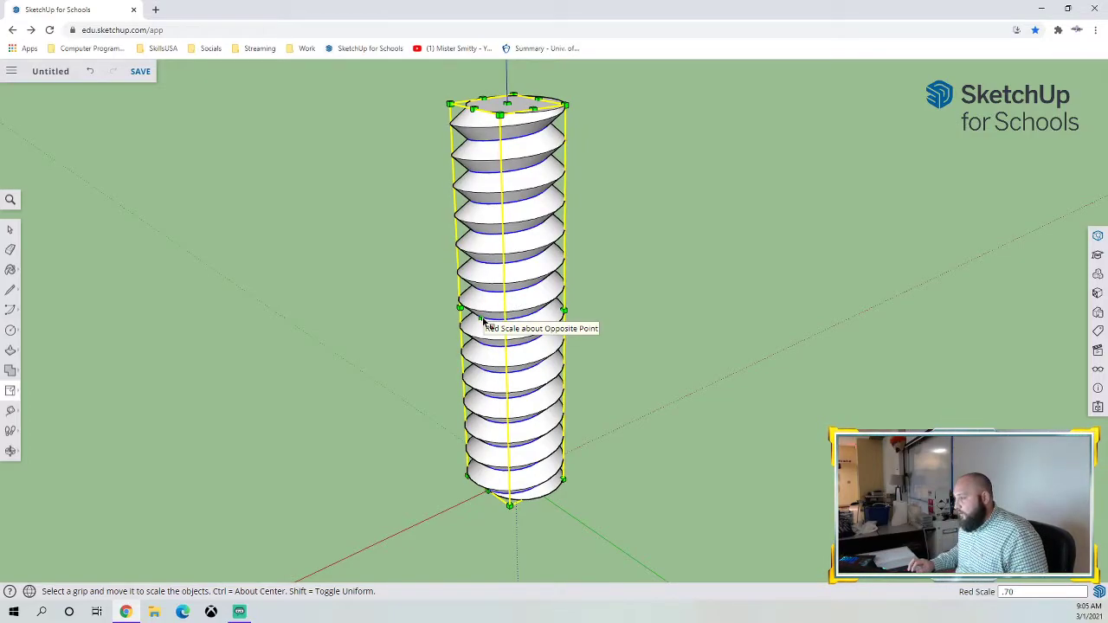
pyautogui.moveTo(483, 312); pyautogui.dragTo(575, 445, button='middle')
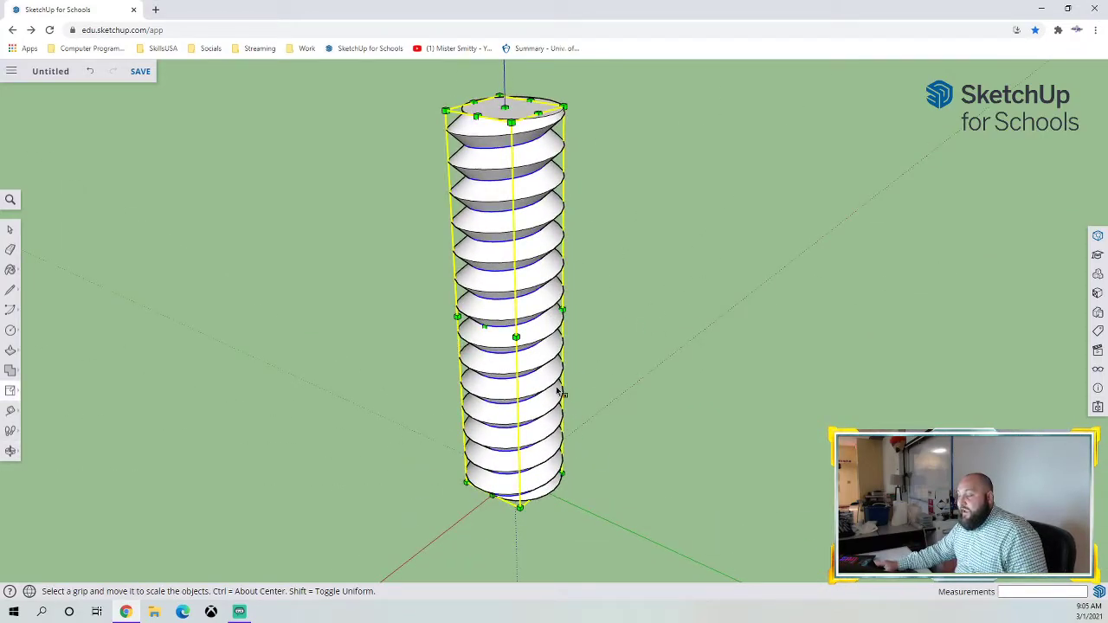
pyautogui.click(9, 229)
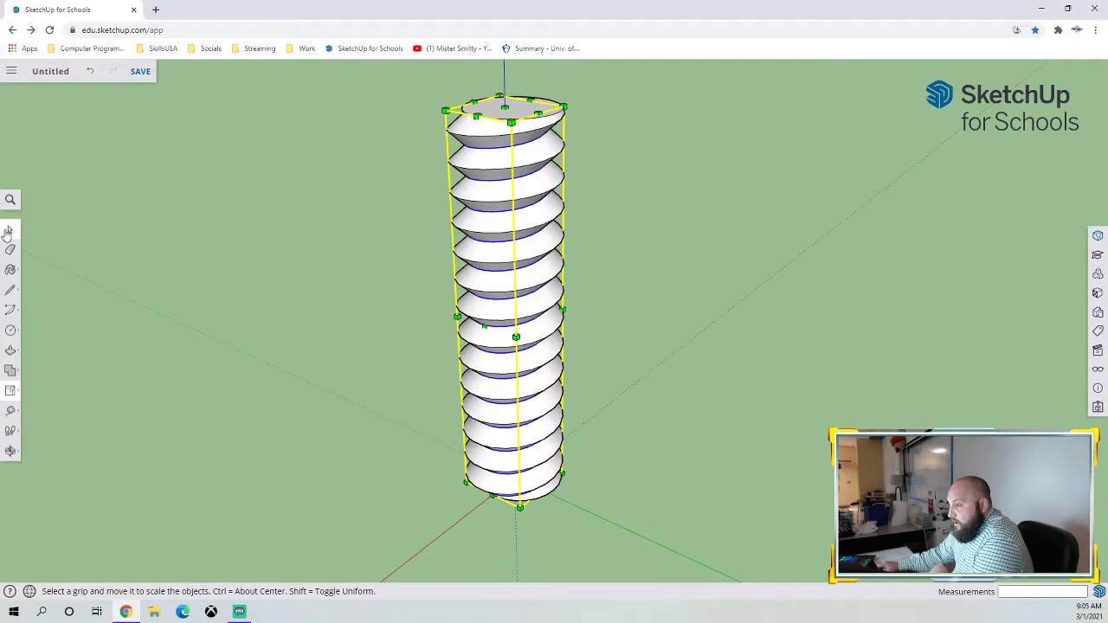
pyautogui.click(269, 255)
# Examine the threaded cylinder's profile and its top and bottom ends from several angles
pyautogui.moveTo(459, 305); pyautogui.dragTo(675, 485, button='middle')
pyautogui.moveTo(647, 431); pyautogui.dragTo(602, 563, button='middle')
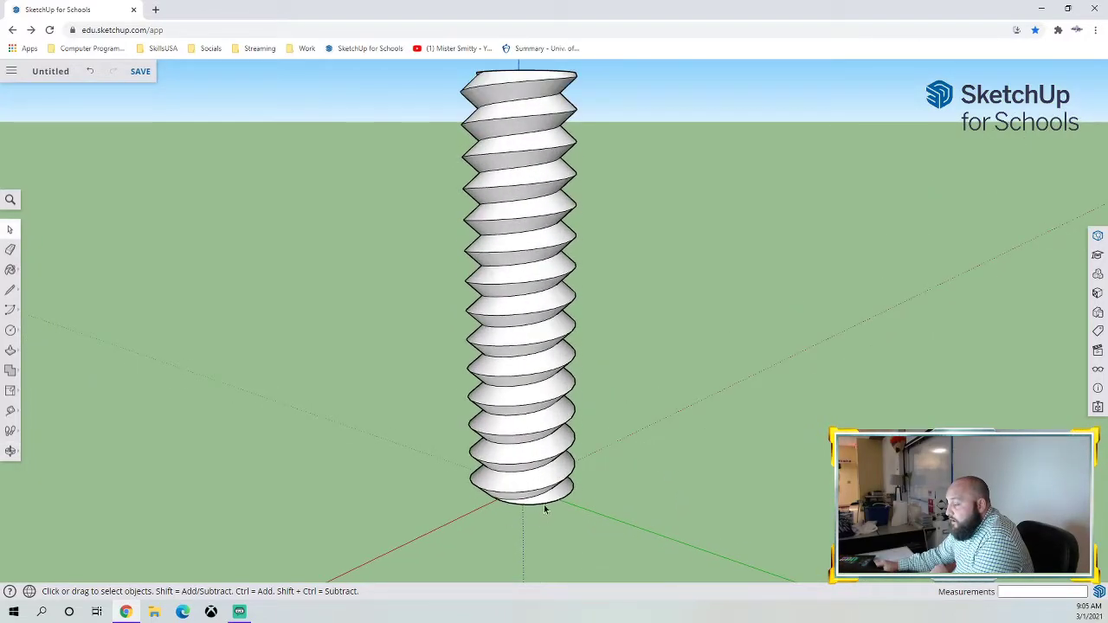
pyautogui.scroll(-2, 556, 508)
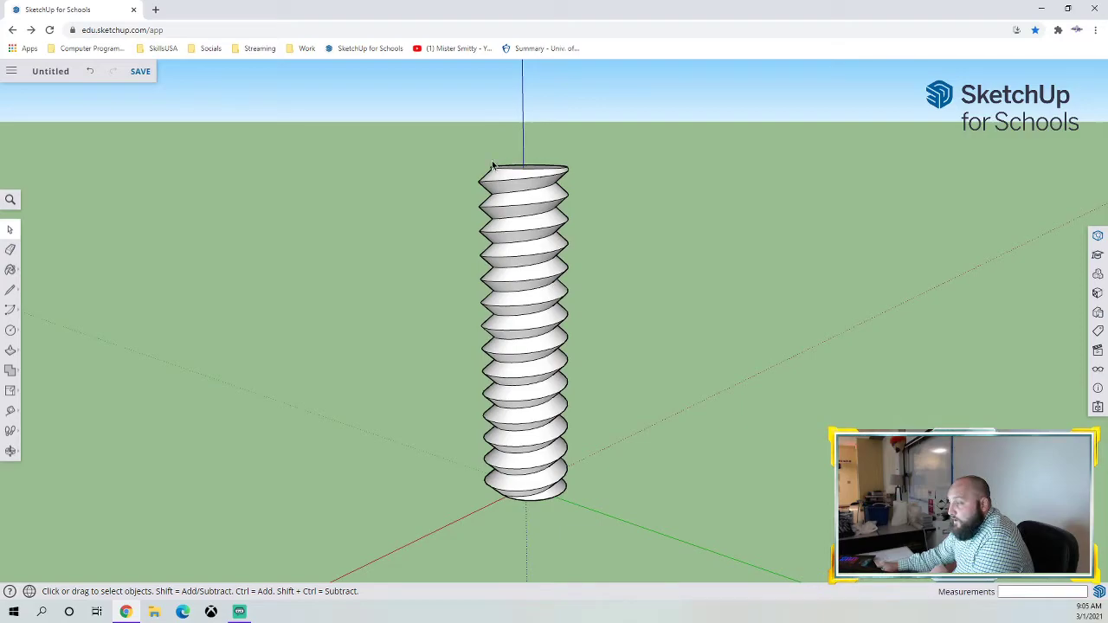
pyautogui.moveTo(650, 282); pyautogui.dragTo(532, 456, button='middle')
pyautogui.scroll(1, 558, 502)
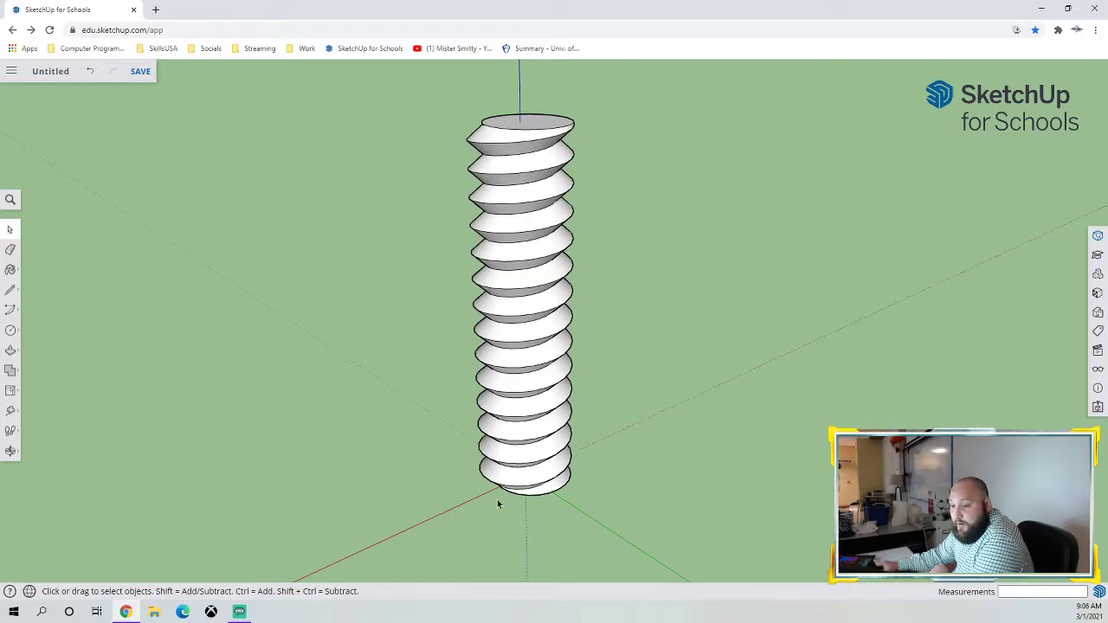
pyautogui.moveTo(611, 491); pyautogui.dragTo(675, 521, button='middle')
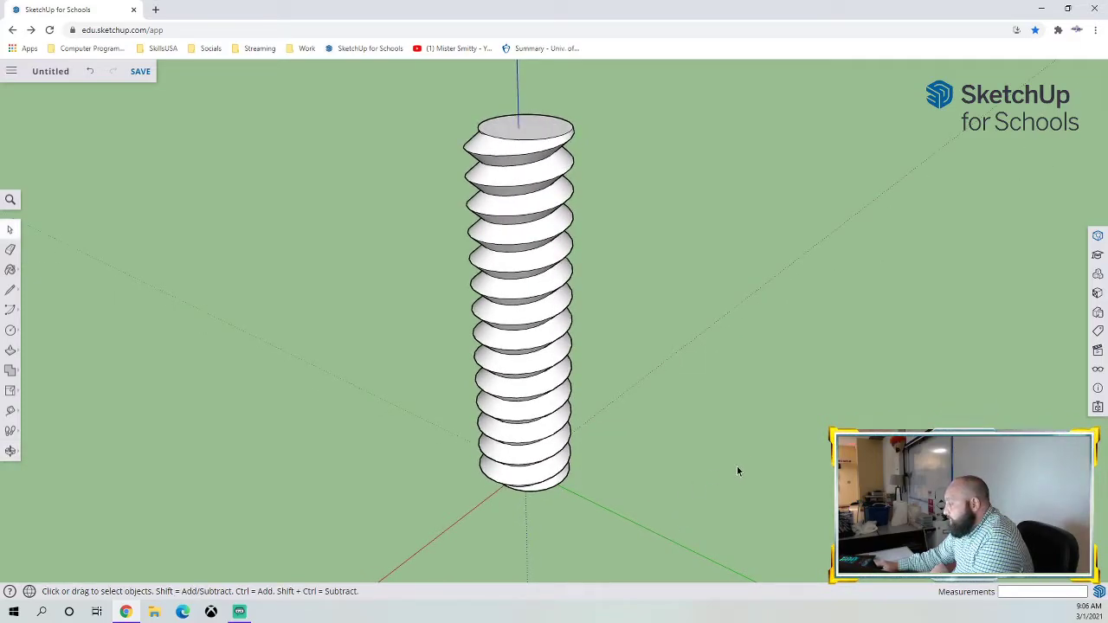
pyautogui.moveTo(667, 485); pyautogui.dragTo(651, 440, button='middle')
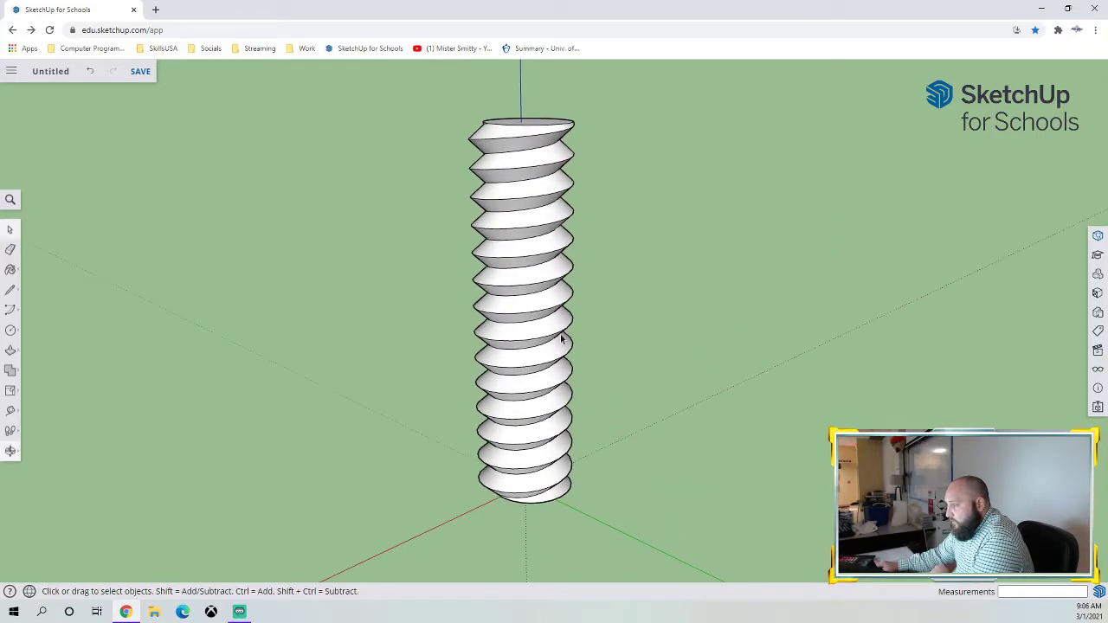
# Select all connected geometry of the threaded cylinder and hide it
pyautogui.click(537, 305)
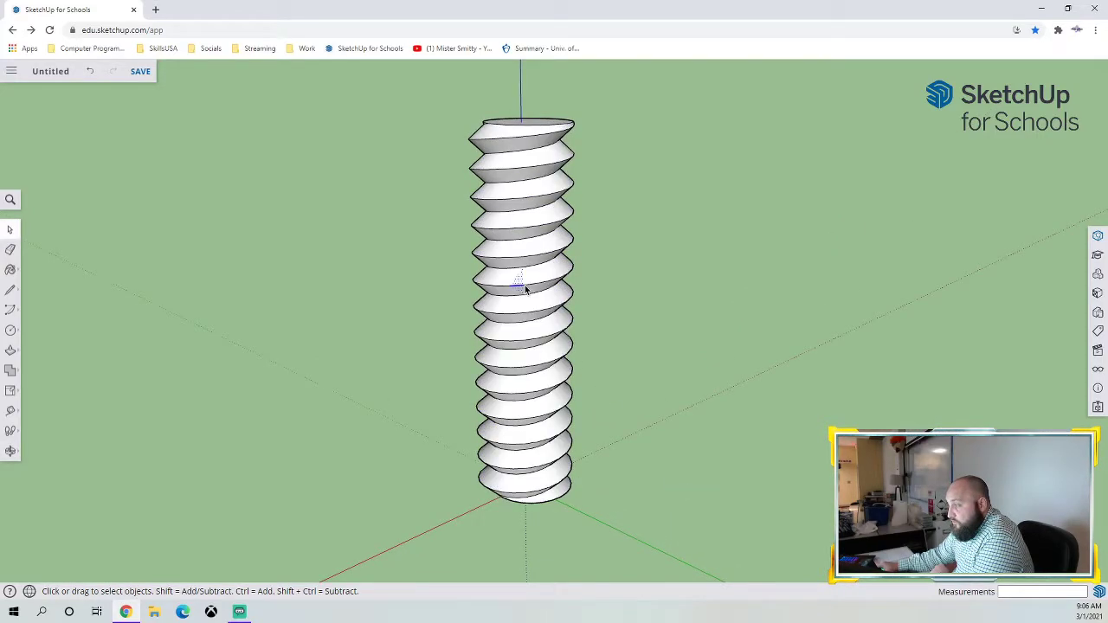
pyautogui.tripleClick(529, 301)
pyautogui.rightClick(529, 300)
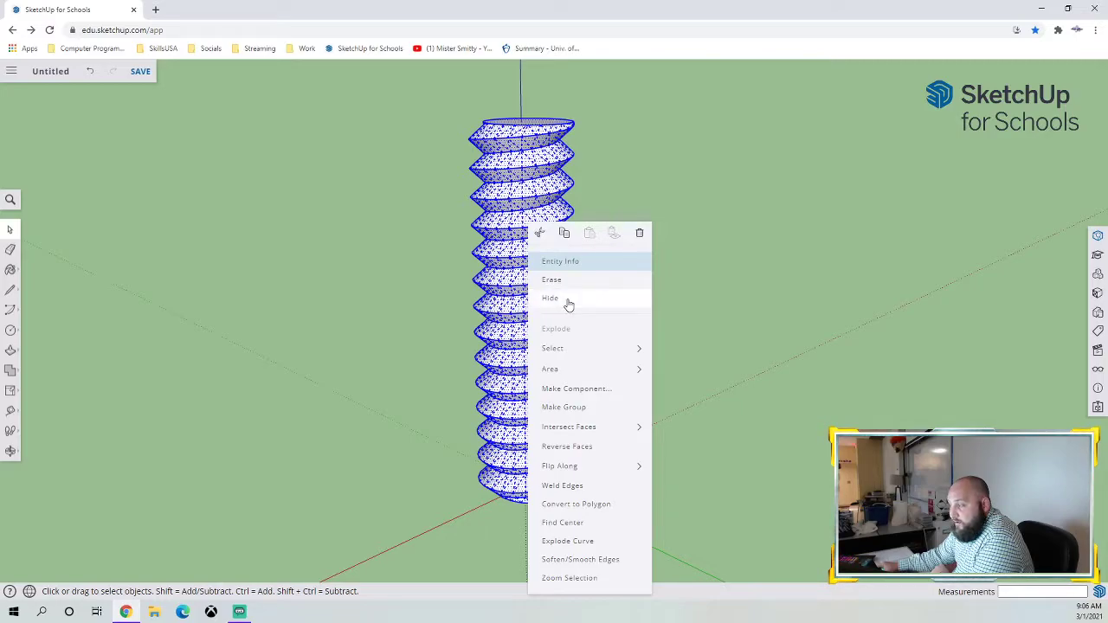
pyautogui.click(567, 301)
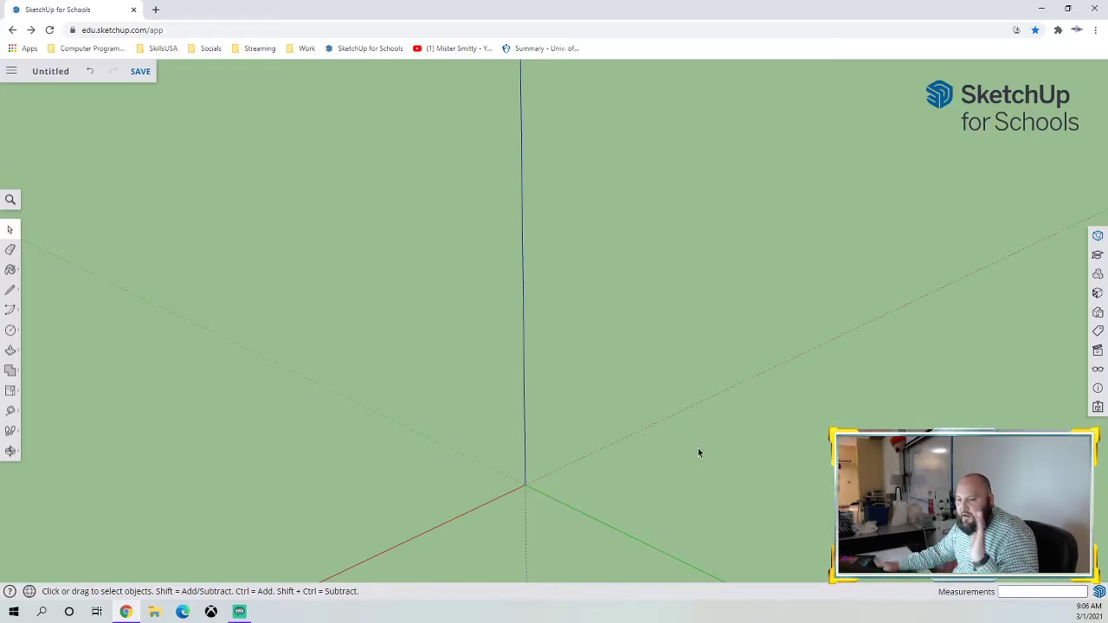
# Draw a 24-sided circle centred on the origin with a radius of about 38 feet
pyautogui.moveTo(699, 439); pyautogui.dragTo(690, 329, button='middle')
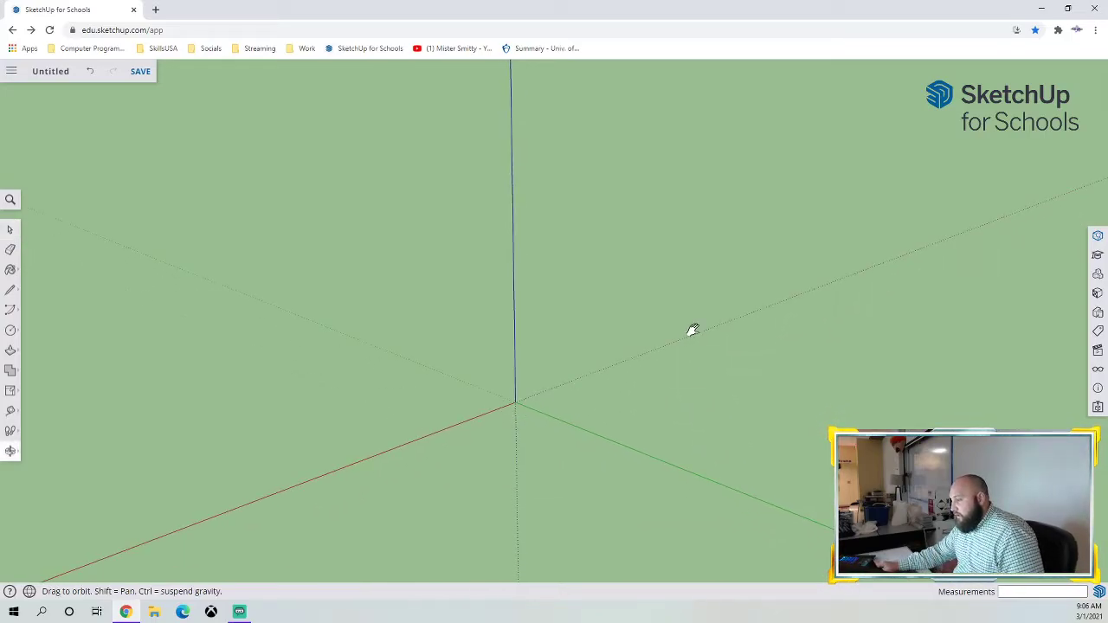
pyautogui.click(11, 330)
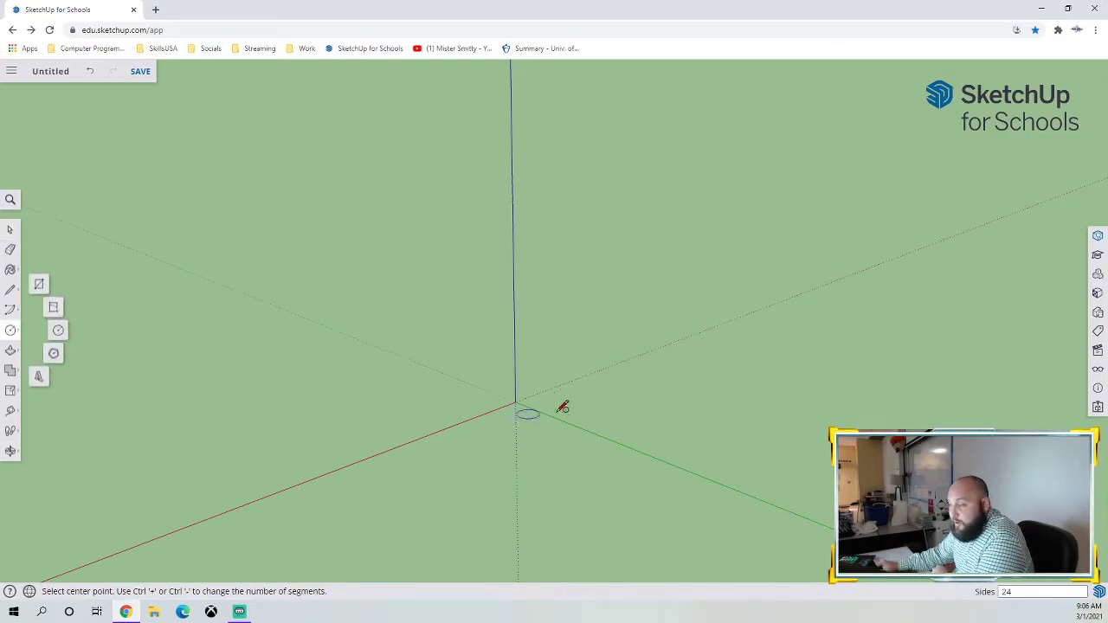
pyautogui.click(515, 403)
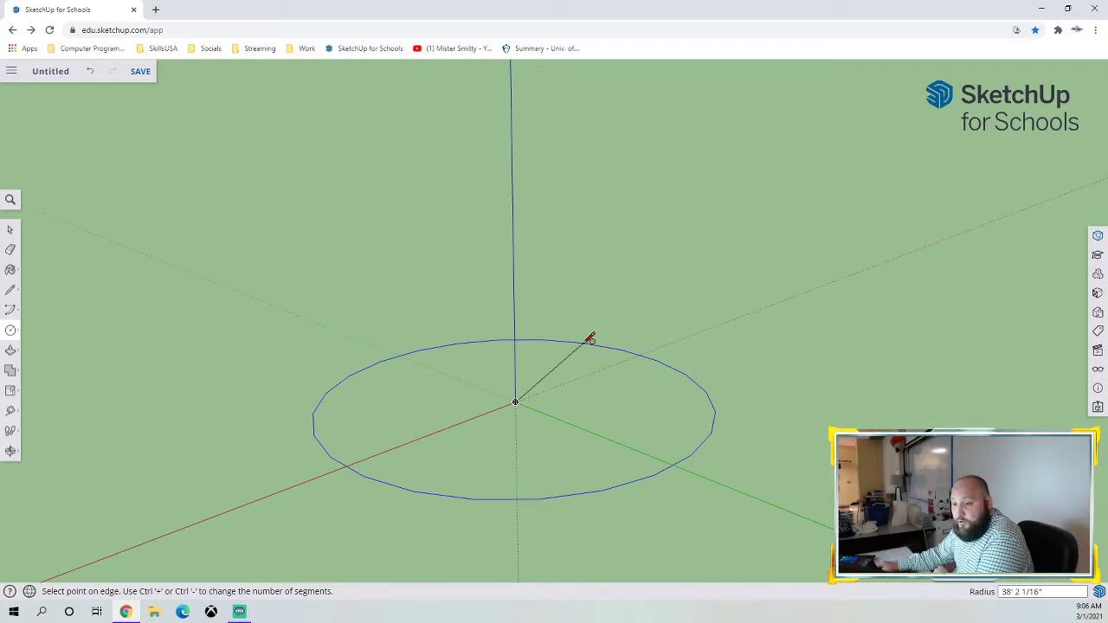
pyautogui.click(591, 337)
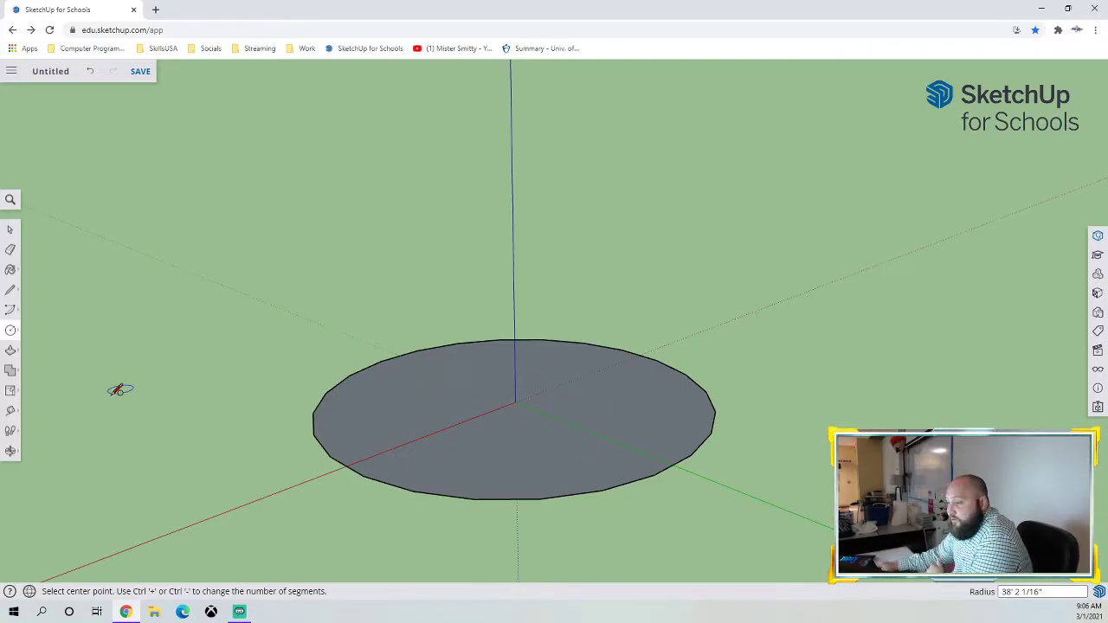
# Draw a line across the circle along the red axis and another from the origin along the green axis to the edge
pyautogui.click(11, 290)
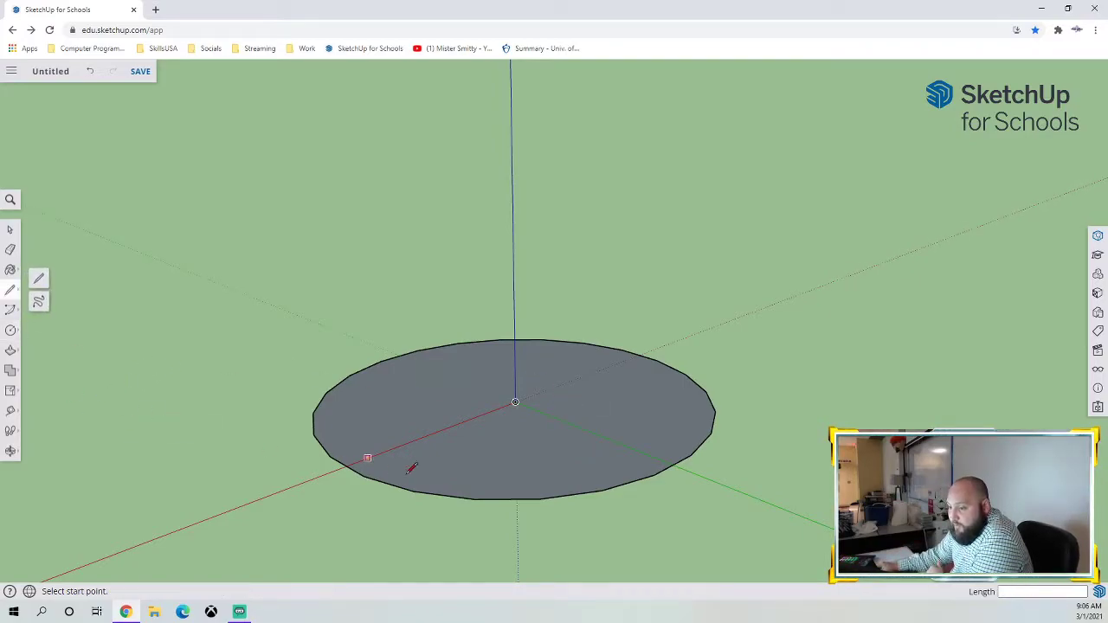
pyautogui.click(346, 465)
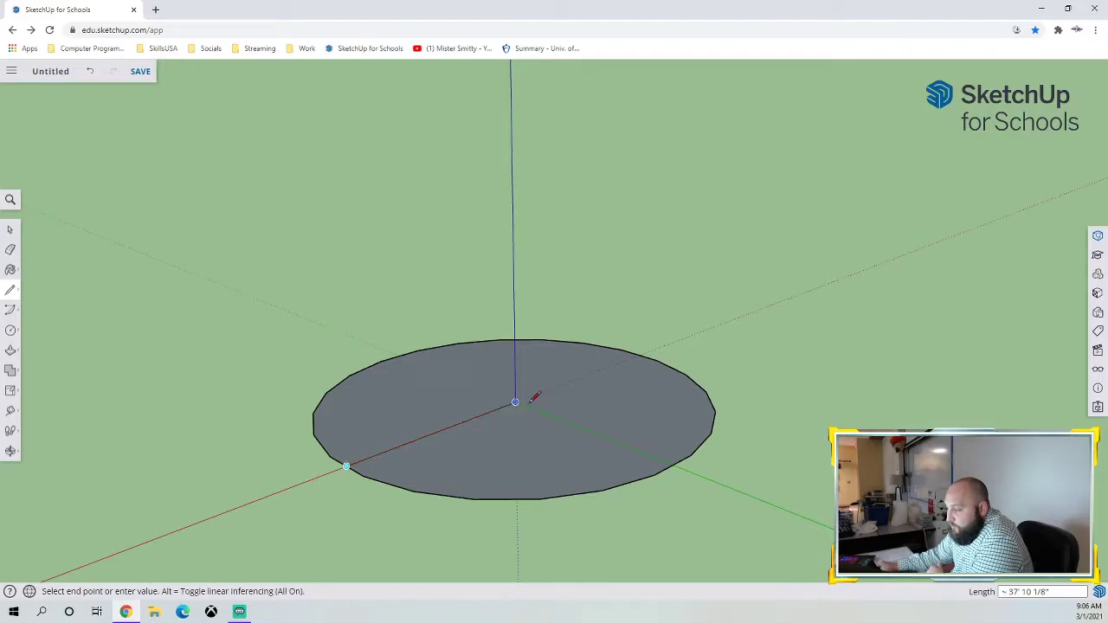
pyautogui.click(640, 355)
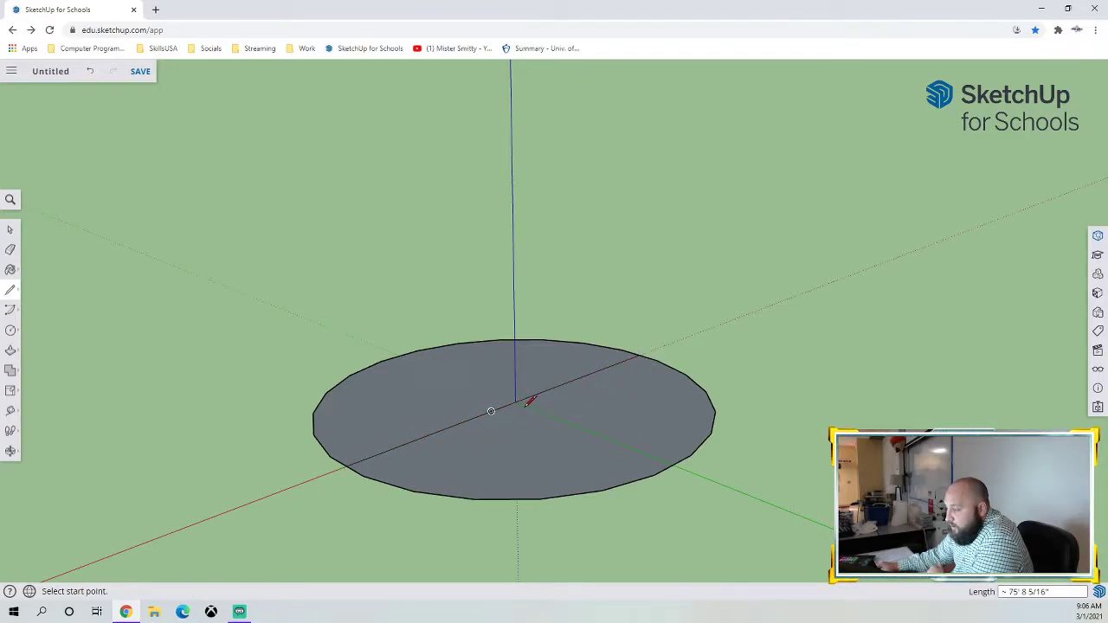
pyautogui.click(515, 401)
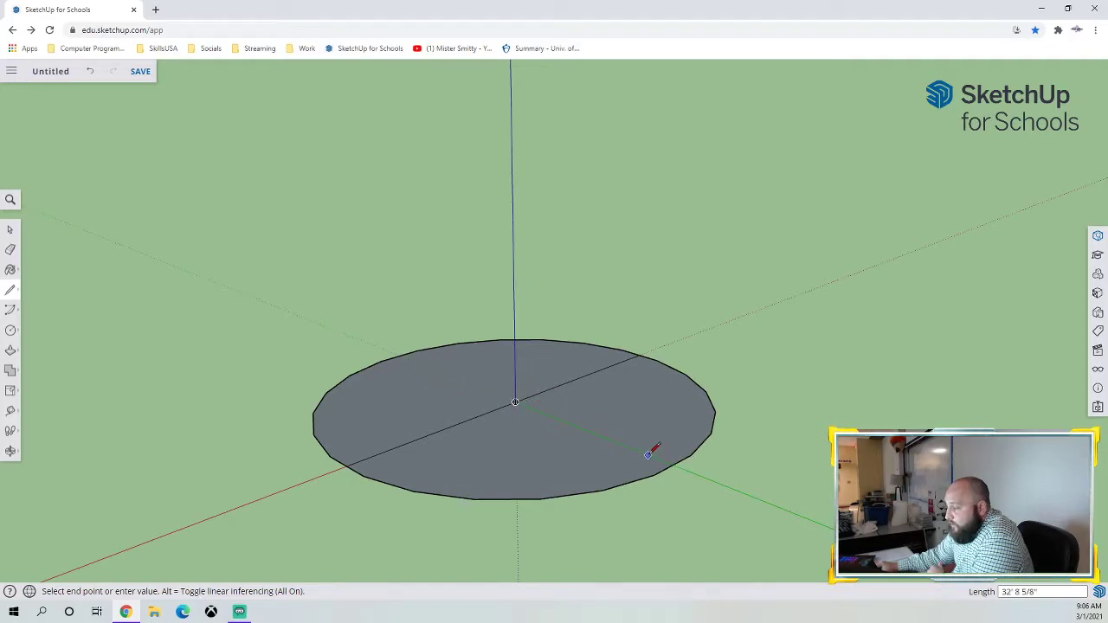
pyautogui.click(673, 465)
# Try moving the lines' meeting point at the origin about 96 feet away, and undo the move
pyautogui.moveTo(718, 499); pyautogui.dragTo(662, 460, button='middle')
pyautogui.scroll(-2, 638, 521)
pyautogui.scroll(-1, 637, 521)
pyautogui.moveTo(639, 520); pyautogui.dragTo(642, 439, button='middle')
pyautogui.click(12, 392)
pyautogui.click(39, 370)
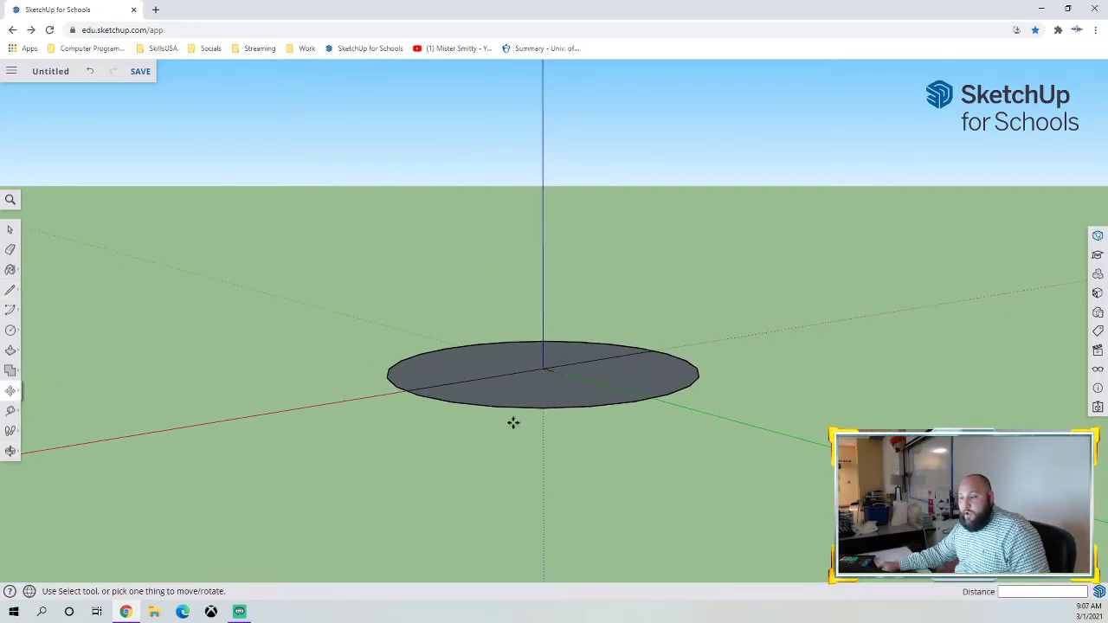
pyautogui.click(543, 370)
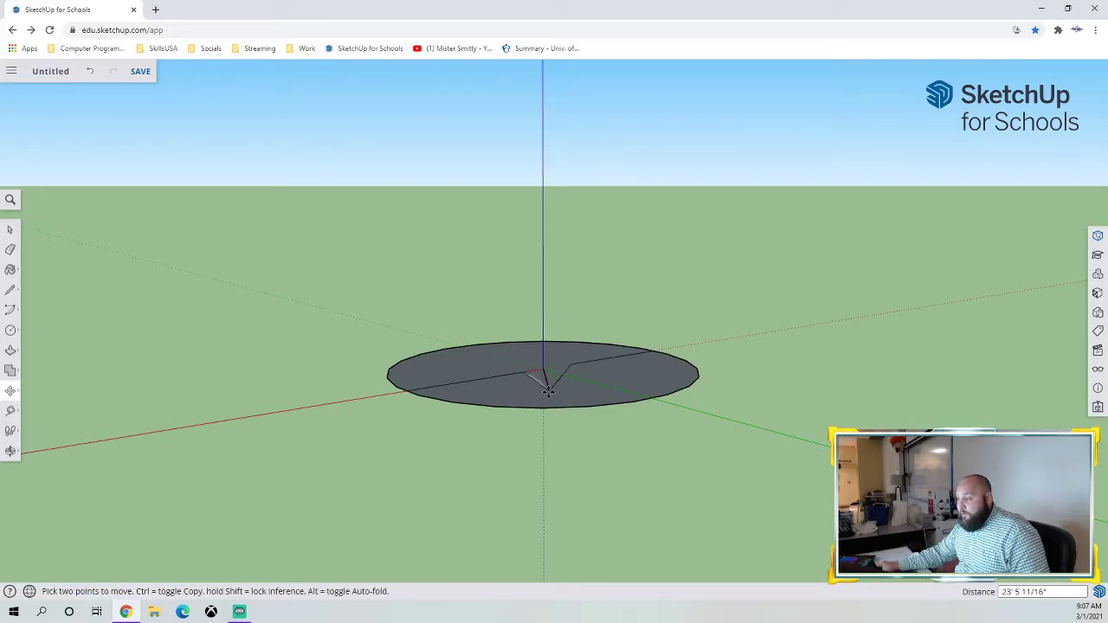
pyautogui.click(423, 511)
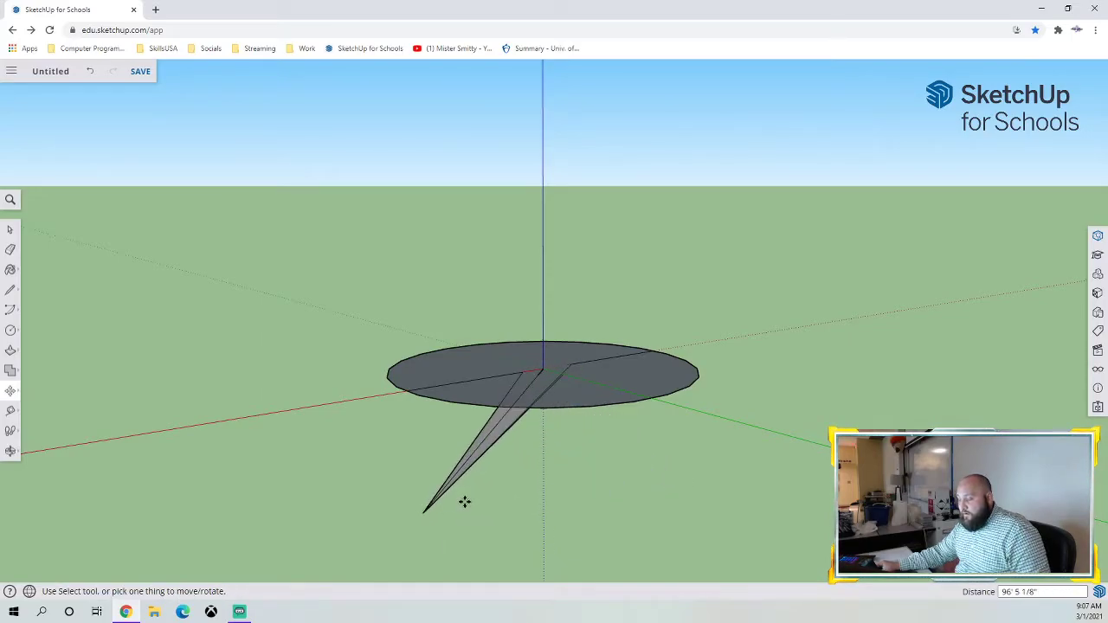
pyautogui.hotkey('ctrl', 'z')
pyautogui.click(543, 372)
pyautogui.press('Escape')
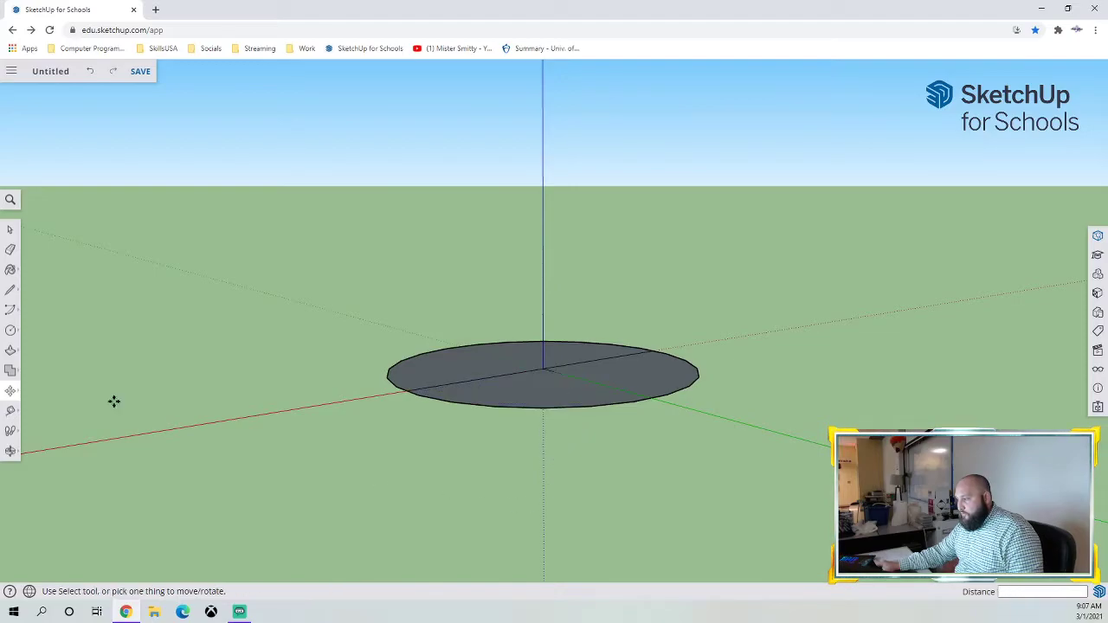
# Undo the lines and the circle drawn at the origin
pyautogui.click(10, 230)
pyautogui.moveTo(495, 431); pyautogui.dragTo(645, 426, button='middle')
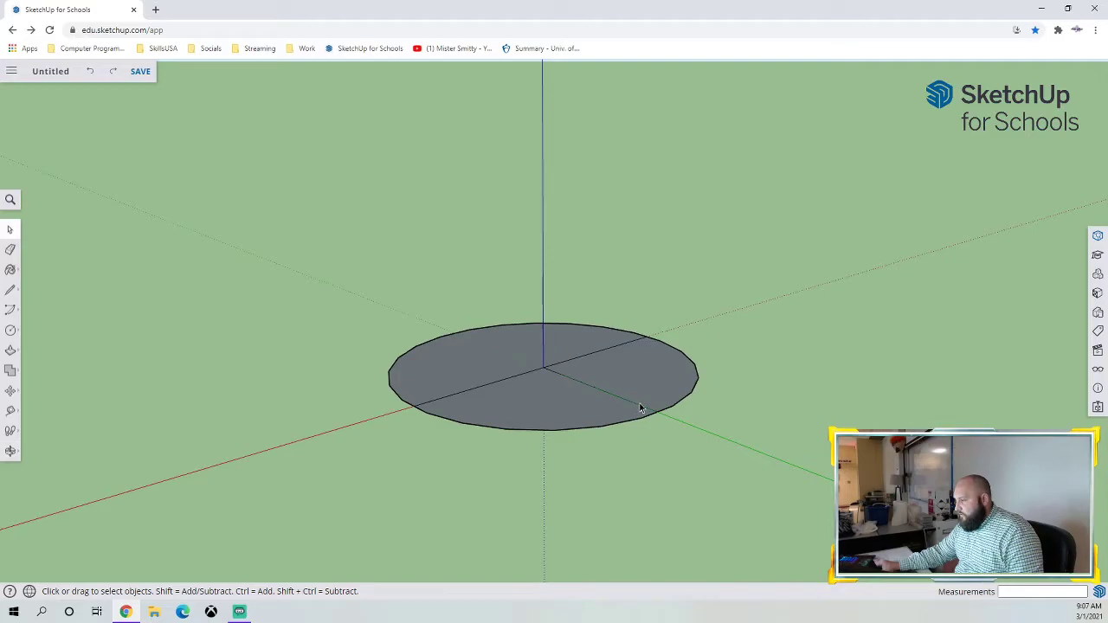
pyautogui.click(639, 407)
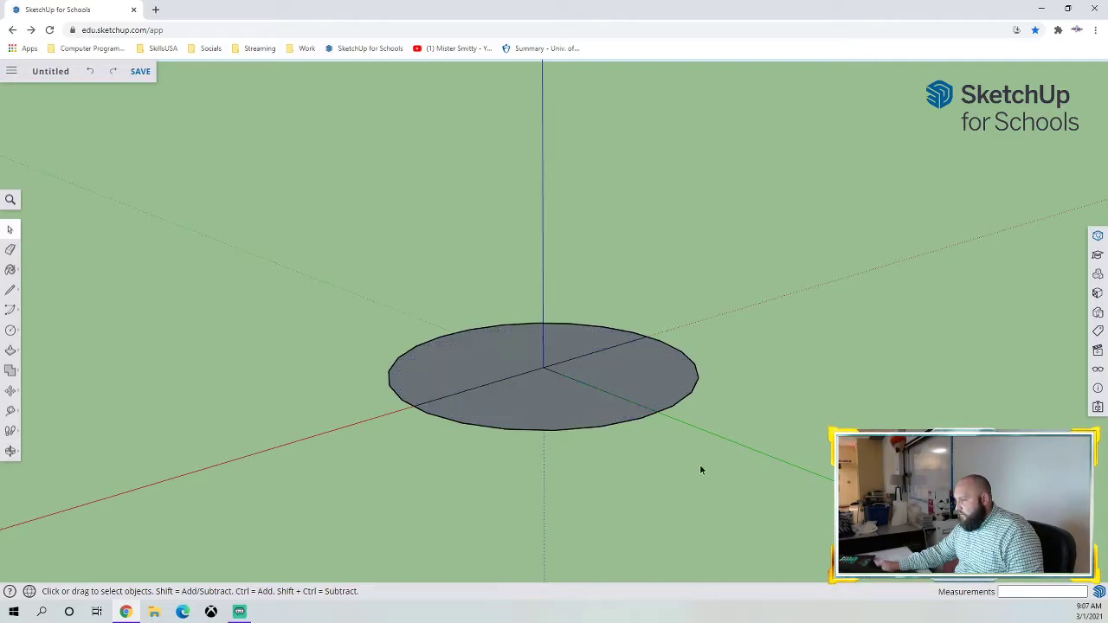
pyautogui.hotkey('ctrl', 'z')
pyautogui.hotkey('ctrl', 'z')
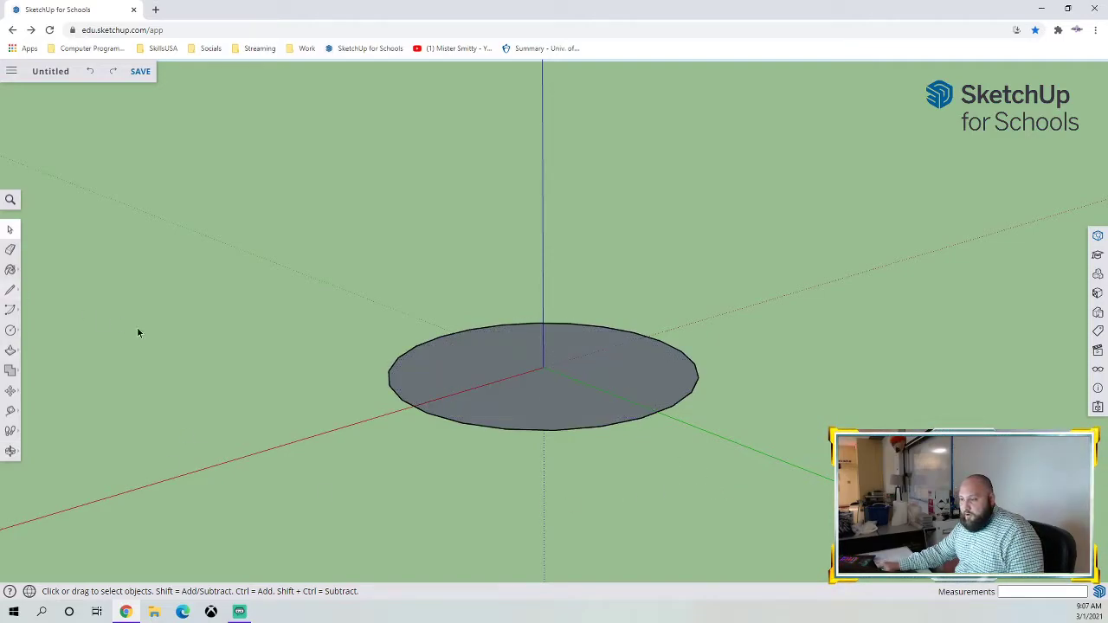
pyautogui.hotkey('ctrl', 'z')
# Draw a new 24-sided circle centred on the origin on the ground plane
pyautogui.click(11, 330)
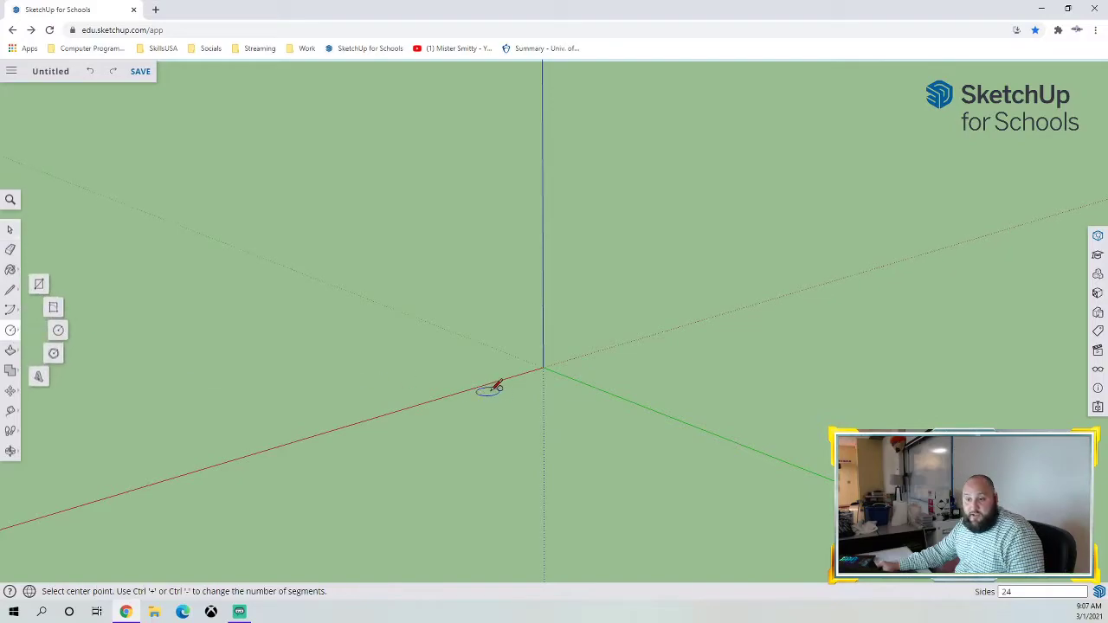
pyautogui.click(544, 368)
pyautogui.click(610, 308)
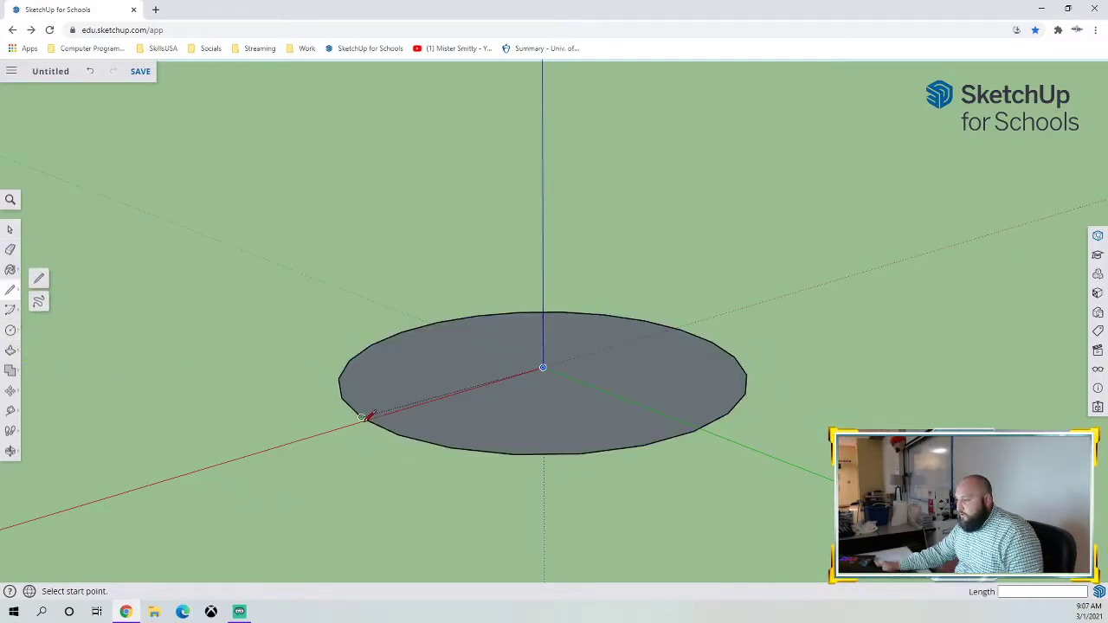
# Divide the new circle with a line across it along the red axis and a line from the origin along the green axis
pyautogui.scroll(3, 362, 417)
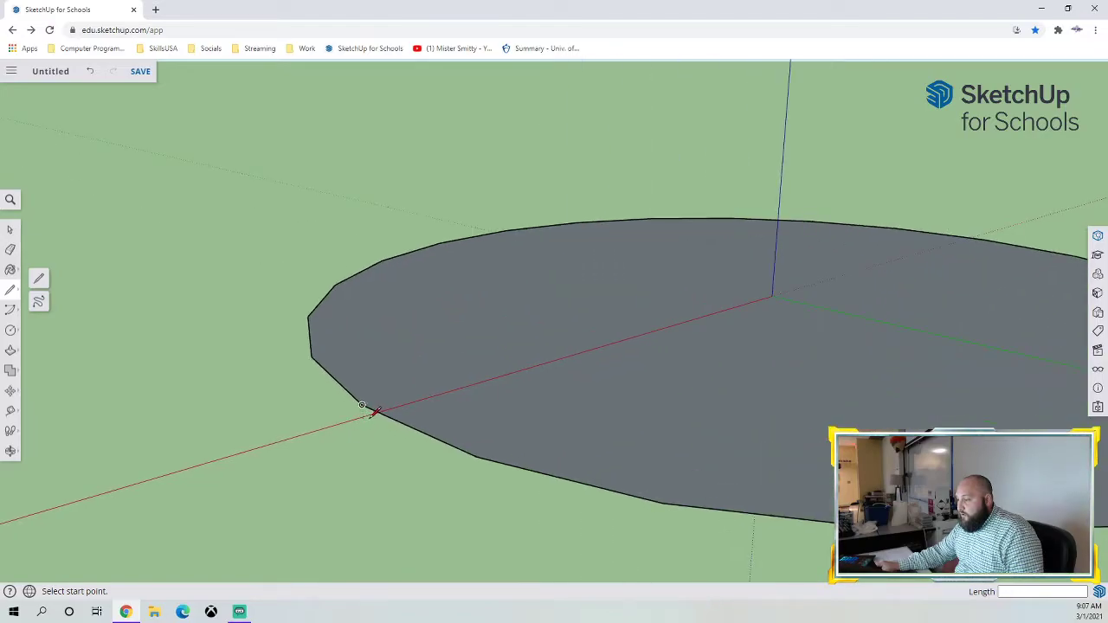
pyautogui.click(378, 412)
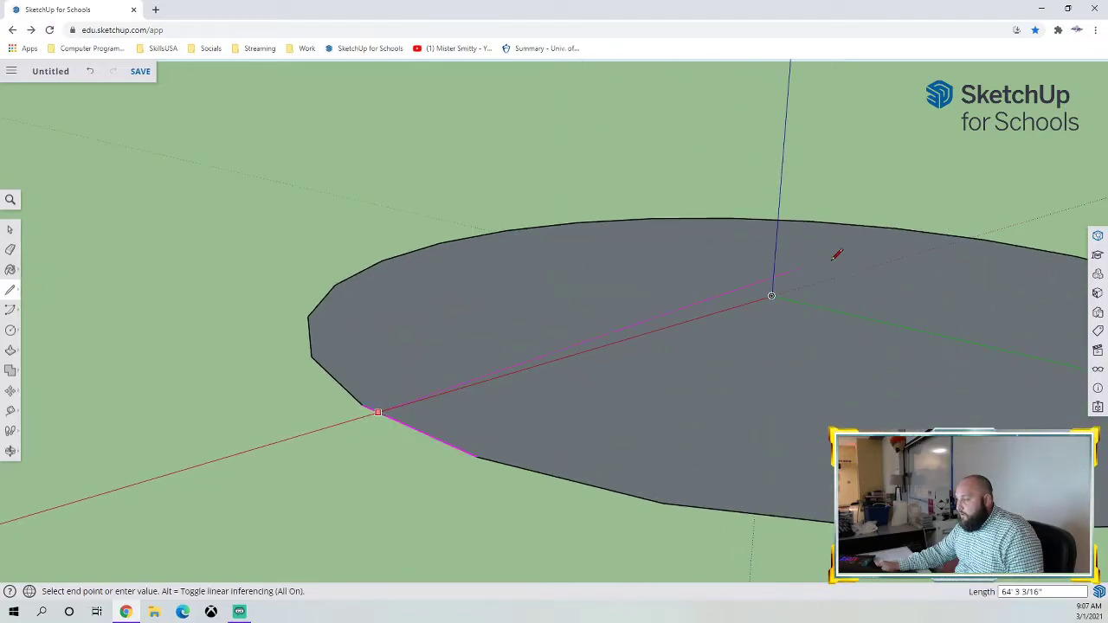
pyautogui.click(970, 237)
pyautogui.scroll(-3, 903, 298)
pyautogui.keyDown('shift'); pyautogui.moveTo(909, 310); pyautogui.dragTo(596, 287, button='middle'); pyautogui.keyUp('shift')
pyautogui.click(580, 274)
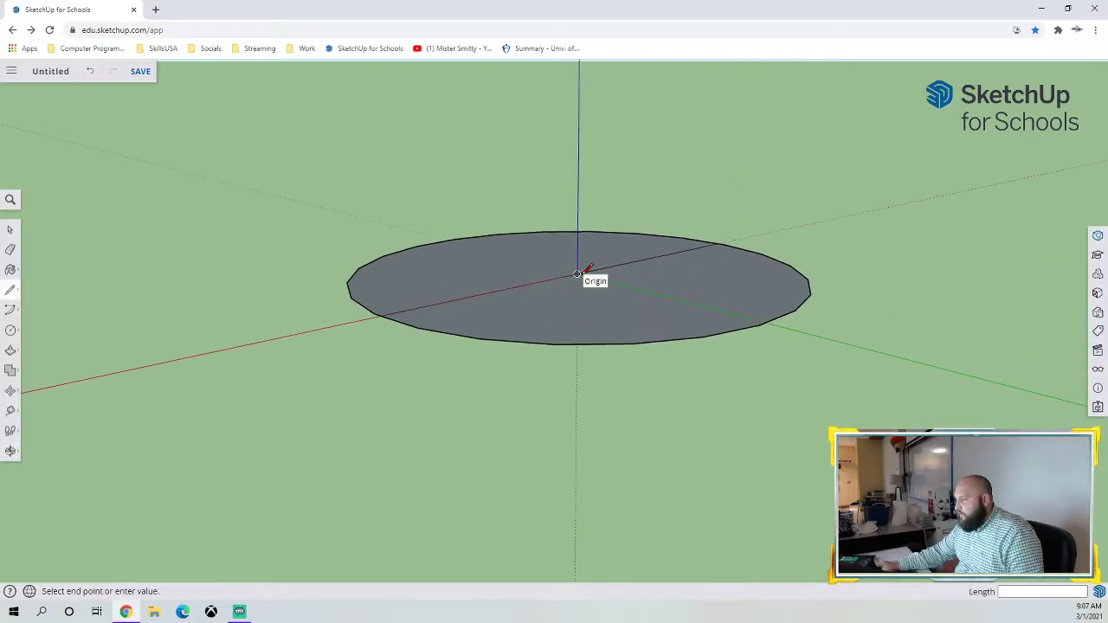
pyautogui.click(766, 322)
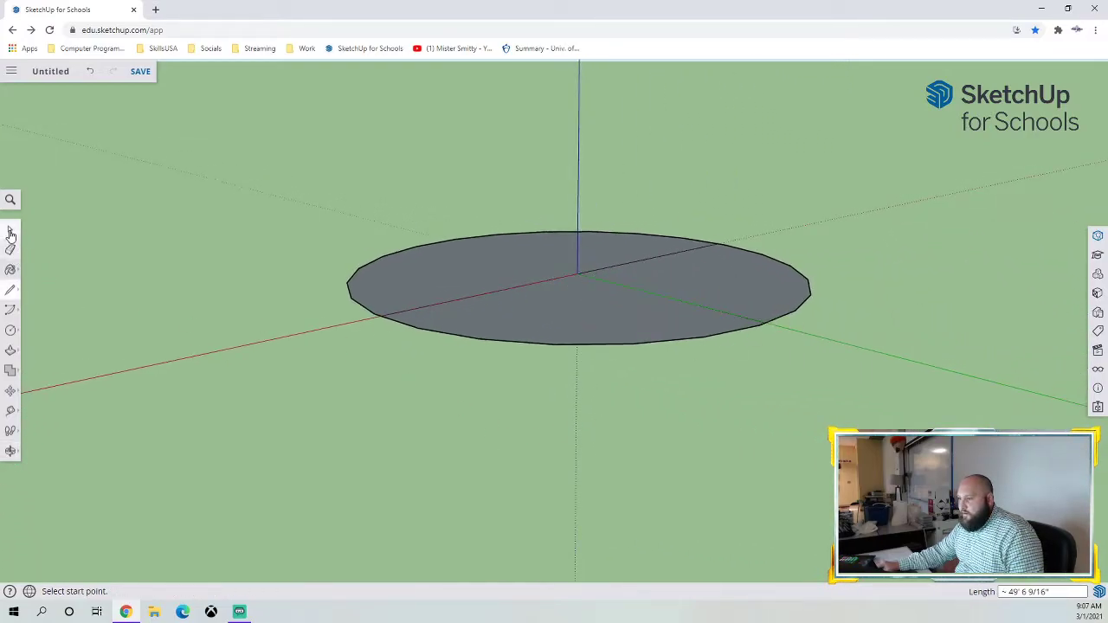
# Try moving the dividing lines' meeting point at the origin about 54 feet straight down the blue axis, and undo the move
pyautogui.click(11, 391)
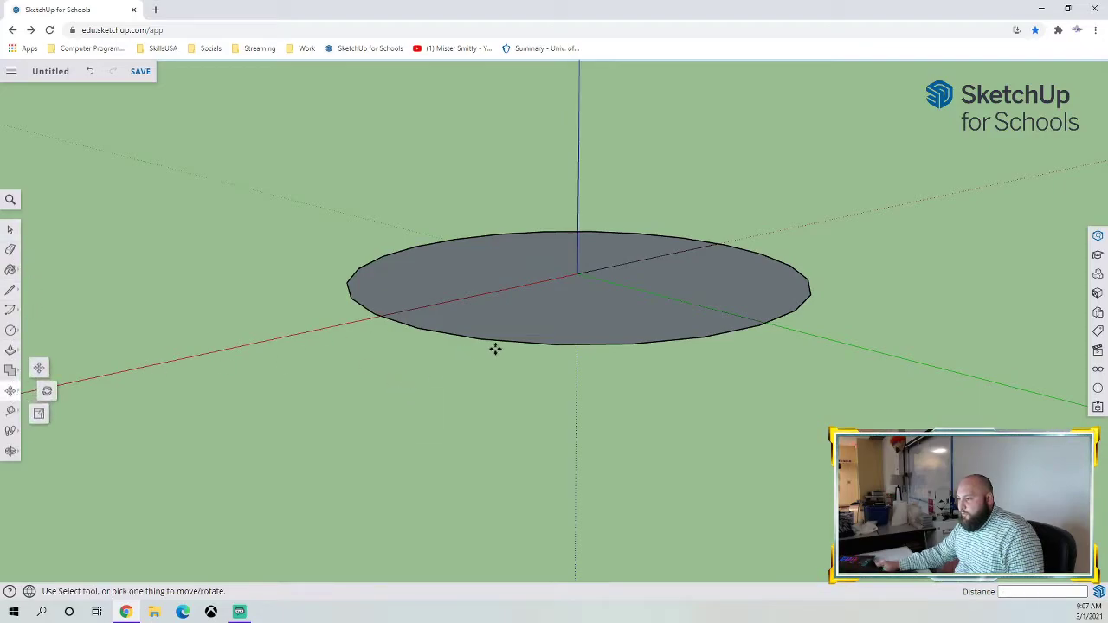
pyautogui.click(580, 274)
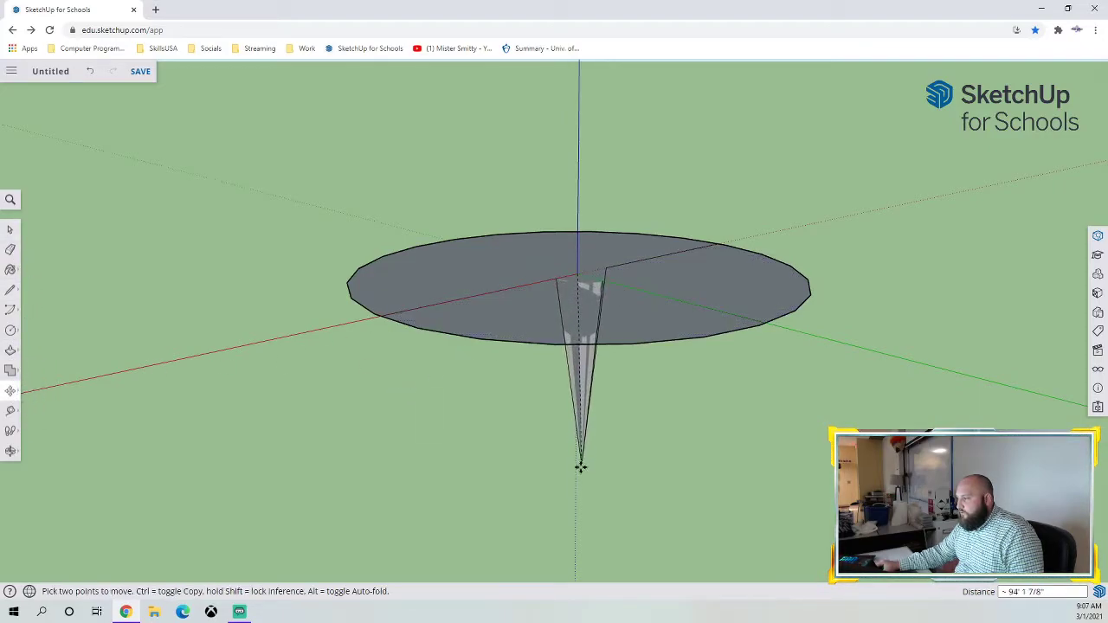
pyautogui.hotkey('ctrl', 'z')
pyautogui.click(577, 273)
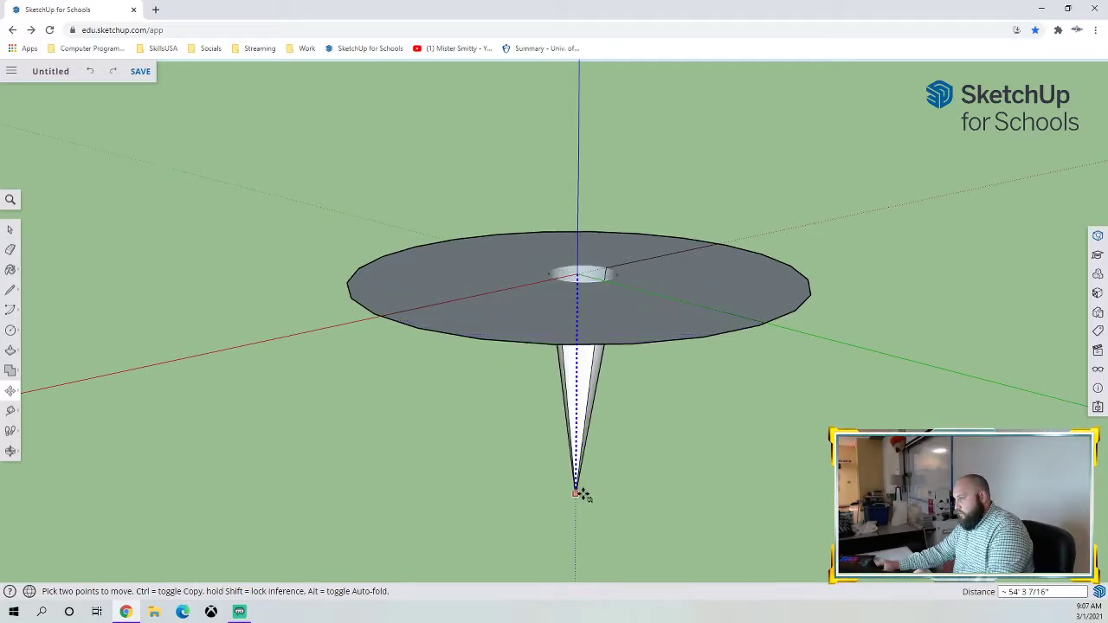
pyautogui.click(576, 493)
pyautogui.scroll(5, 579, 260)
pyautogui.moveTo(579, 348); pyautogui.dragTo(554, 430, button='middle')
pyautogui.scroll(-3, 564, 441)
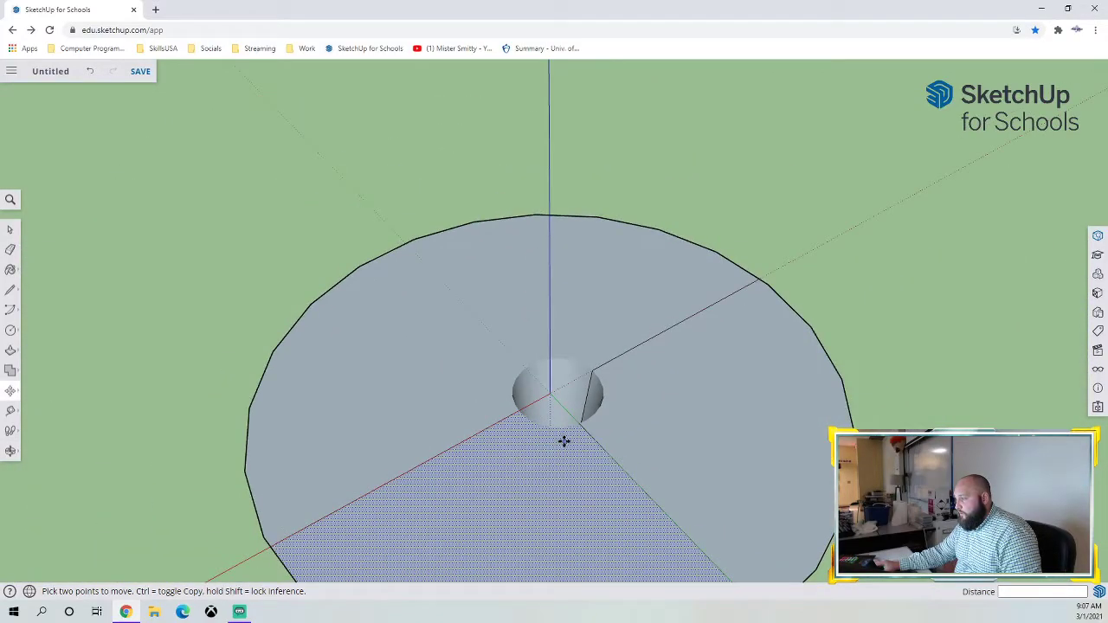
pyautogui.click(11, 230)
pyautogui.hotkey('ctrl', 'z')
# Select everything to check the model for hidden geometry, clear the selection, and delete the circle with its dividing lines
pyautogui.scroll(-2, 614, 437)
pyautogui.click(613, 436)
pyautogui.click(658, 407)
pyautogui.hotkey('ctrl', 'a')
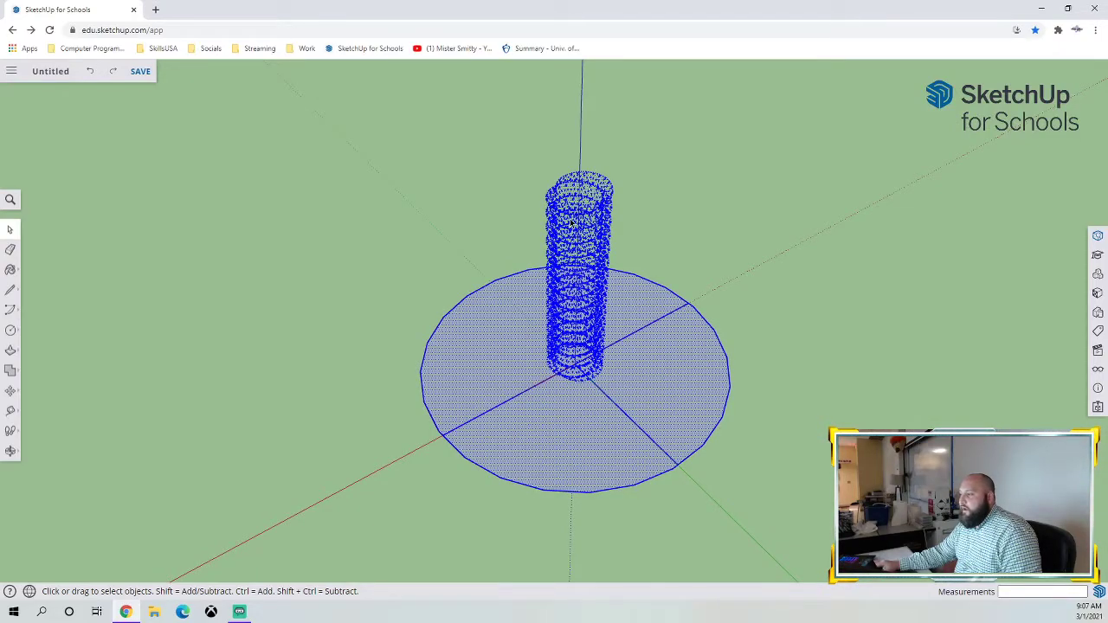
pyautogui.click(473, 241)
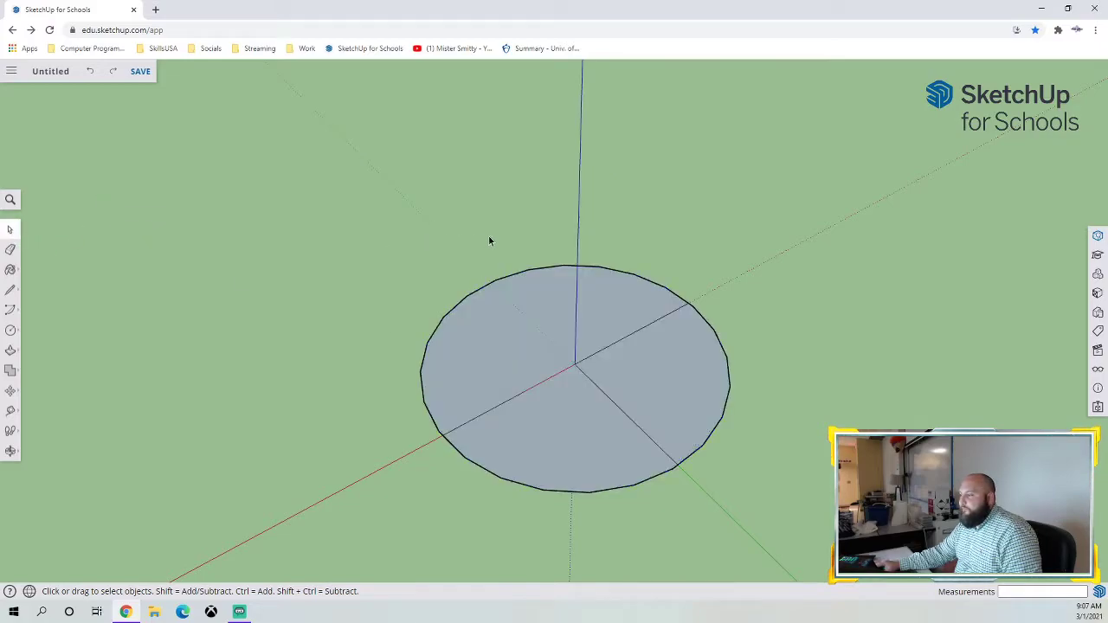
pyautogui.doubleClick(693, 327)
pyautogui.press('Delete')
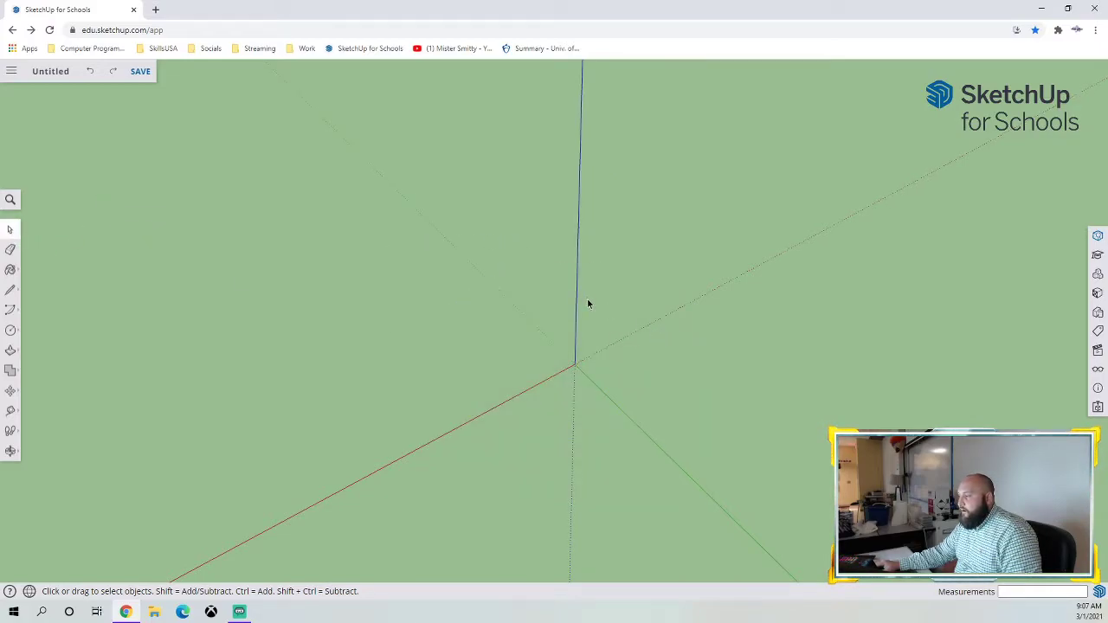
# Open the display settings and show Hidden Objects and Hidden Geometry
pyautogui.click(1098, 238)
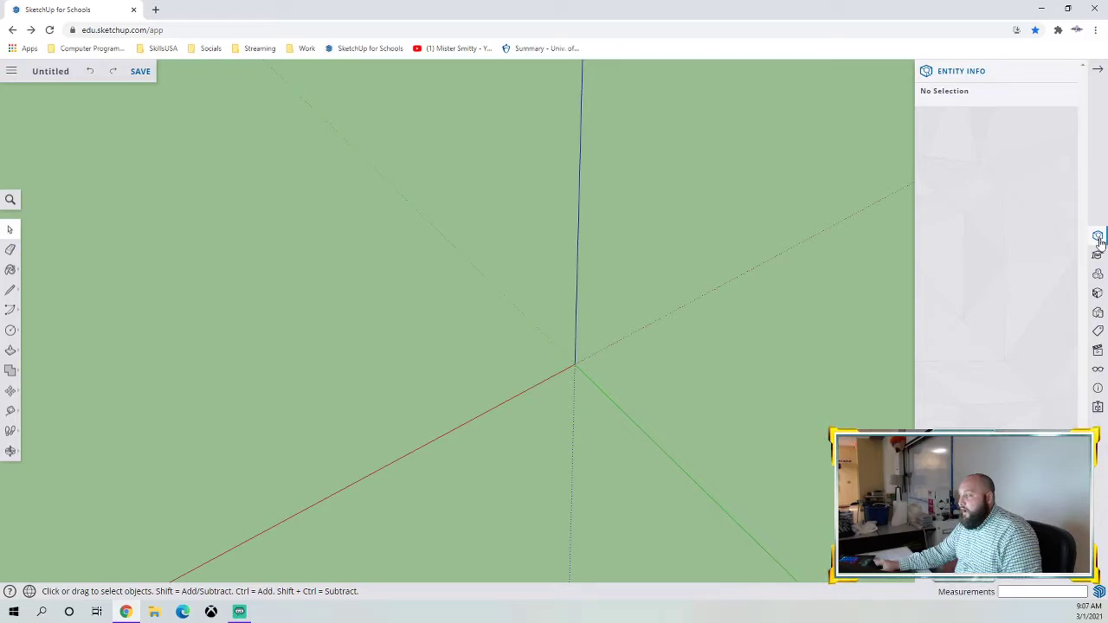
pyautogui.click(1098, 369)
pyautogui.click(1065, 193)
pyautogui.moveTo(667, 286); pyautogui.dragTo(645, 311, button='middle')
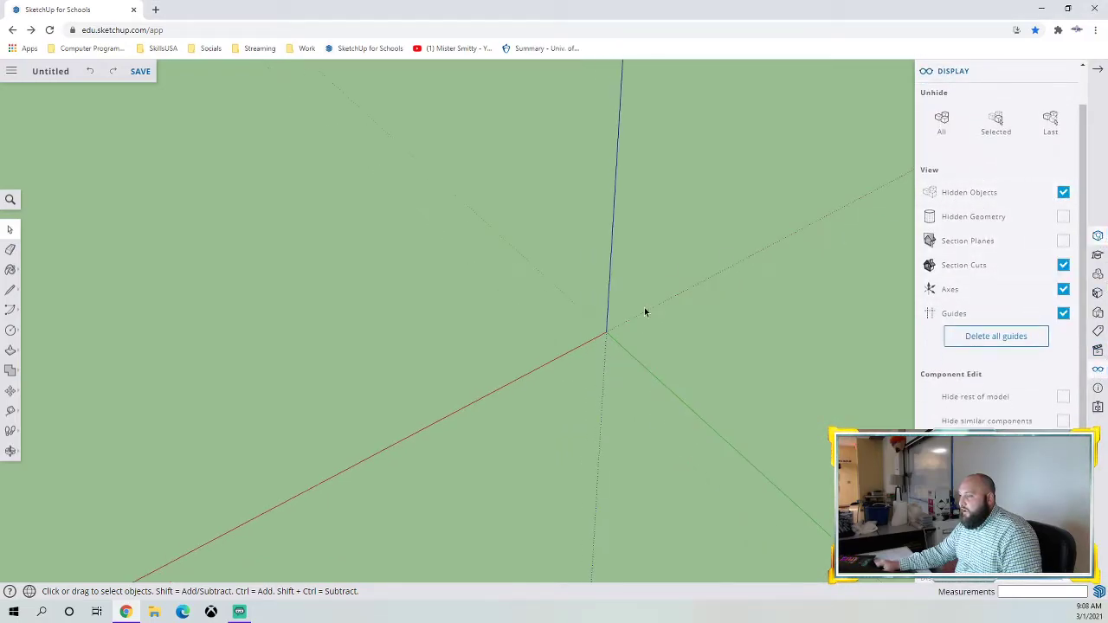
pyautogui.moveTo(719, 266); pyautogui.dragTo(659, 281, button='middle')
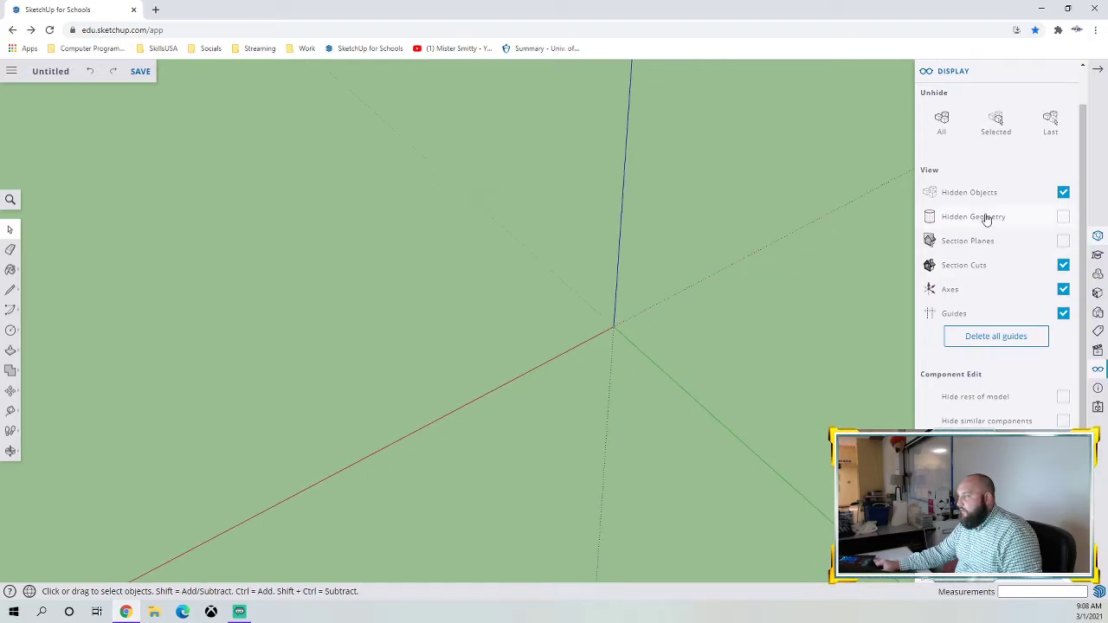
pyautogui.click(1064, 217)
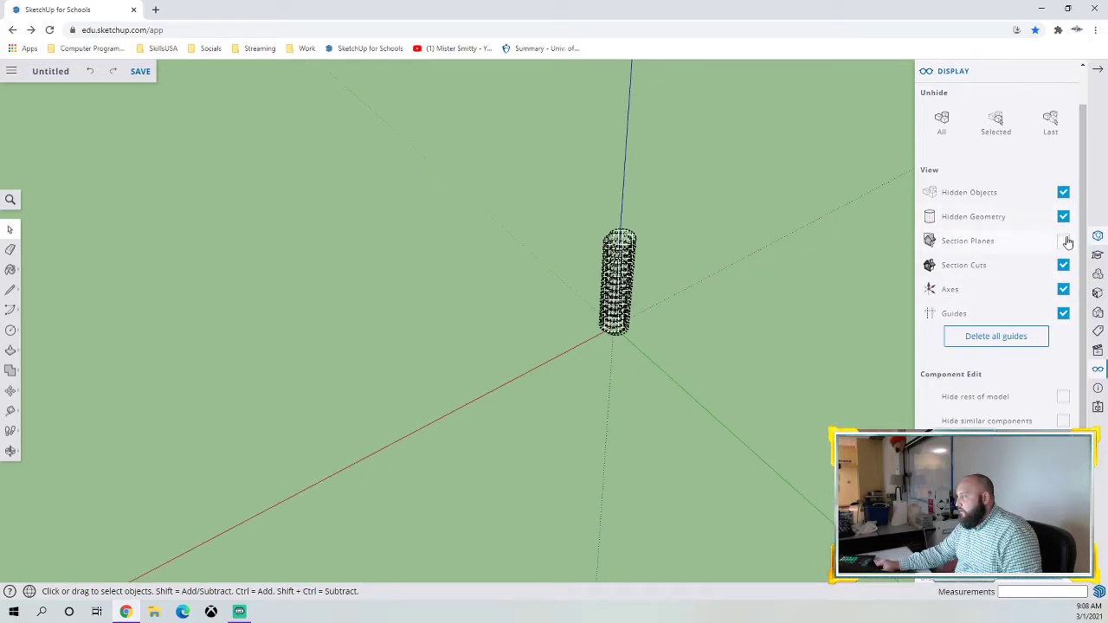
# Unhide the hidden screw's edges and faces standing on the origin
pyautogui.moveTo(715, 297); pyautogui.dragTo(613, 319, button='middle')
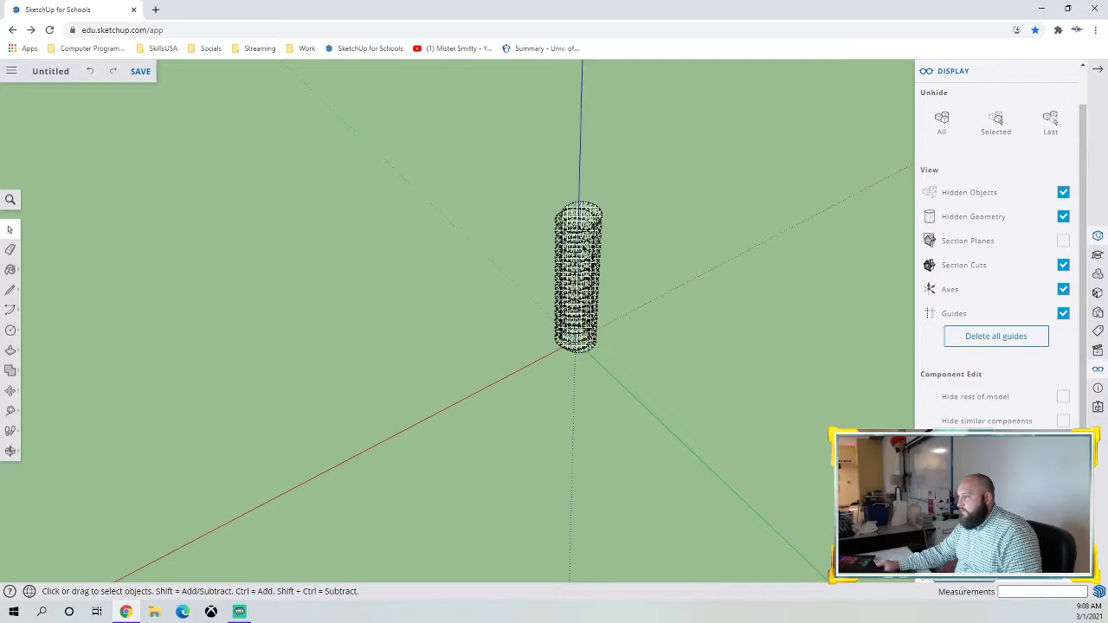
pyautogui.moveTo(595, 270); pyautogui.dragTo(654, 269, button='middle')
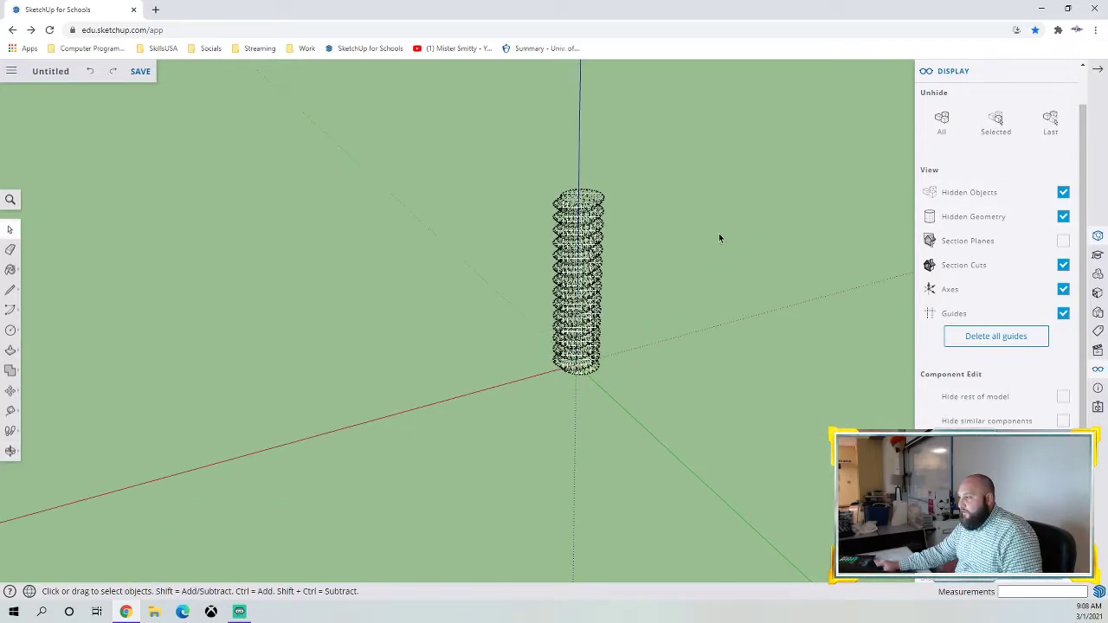
pyautogui.rightClick(603, 243)
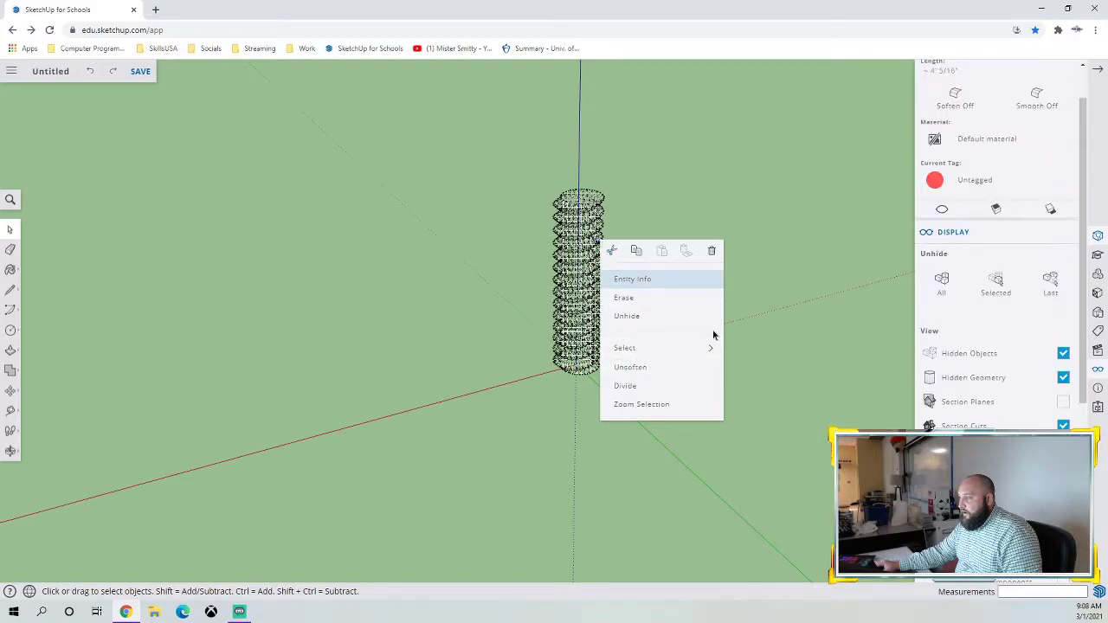
pyautogui.click(648, 317)
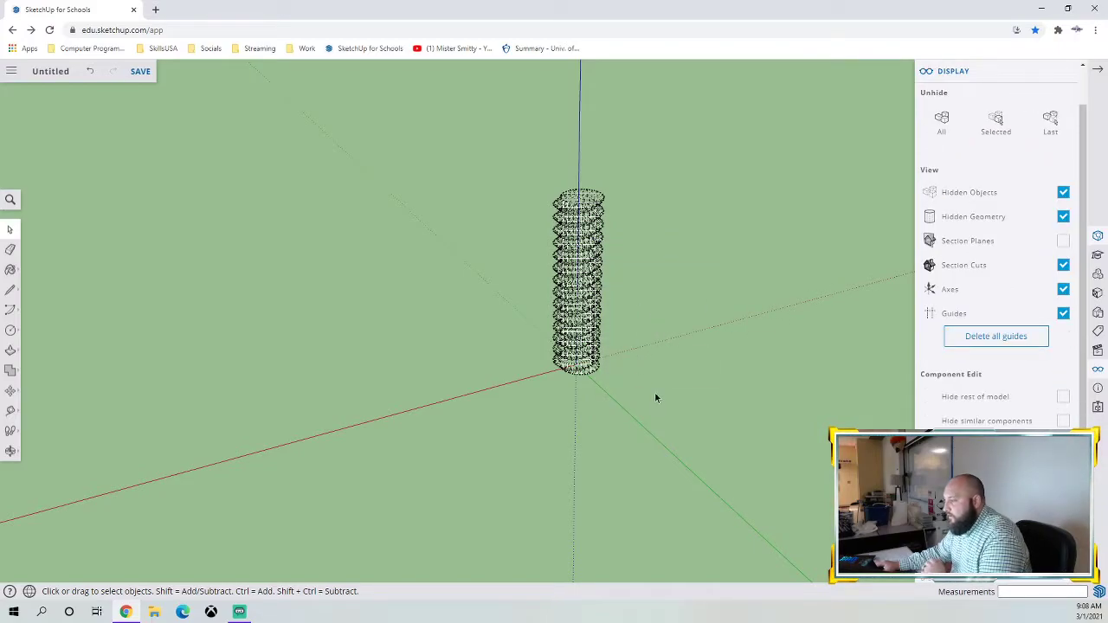
pyautogui.click(591, 242)
pyautogui.rightClick(589, 223)
pyautogui.click(615, 298)
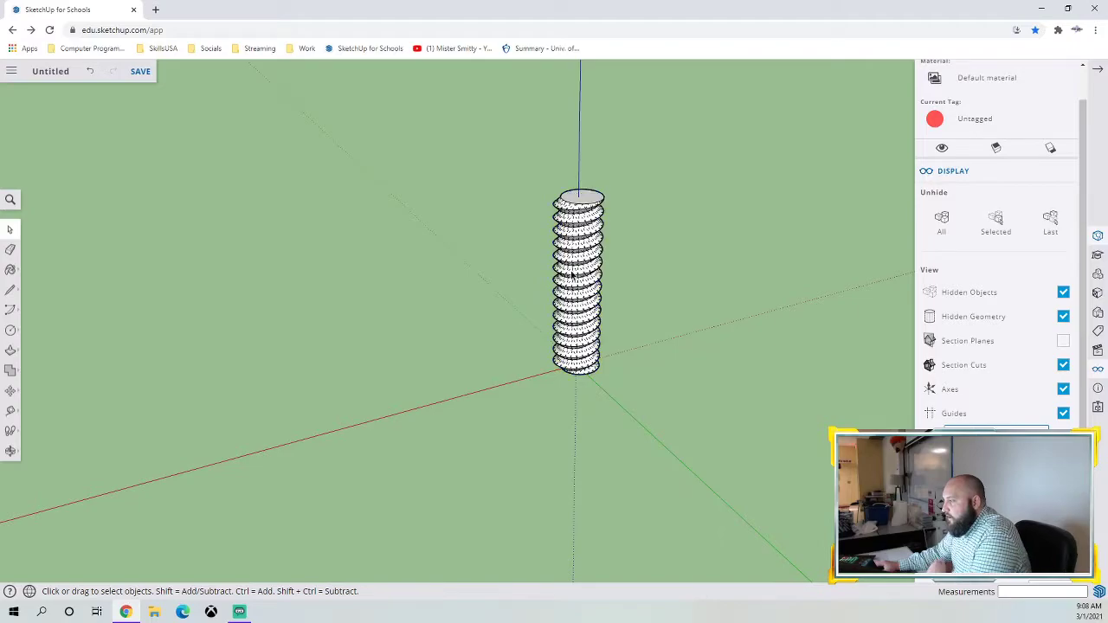
pyautogui.scroll(2, 681, 246)
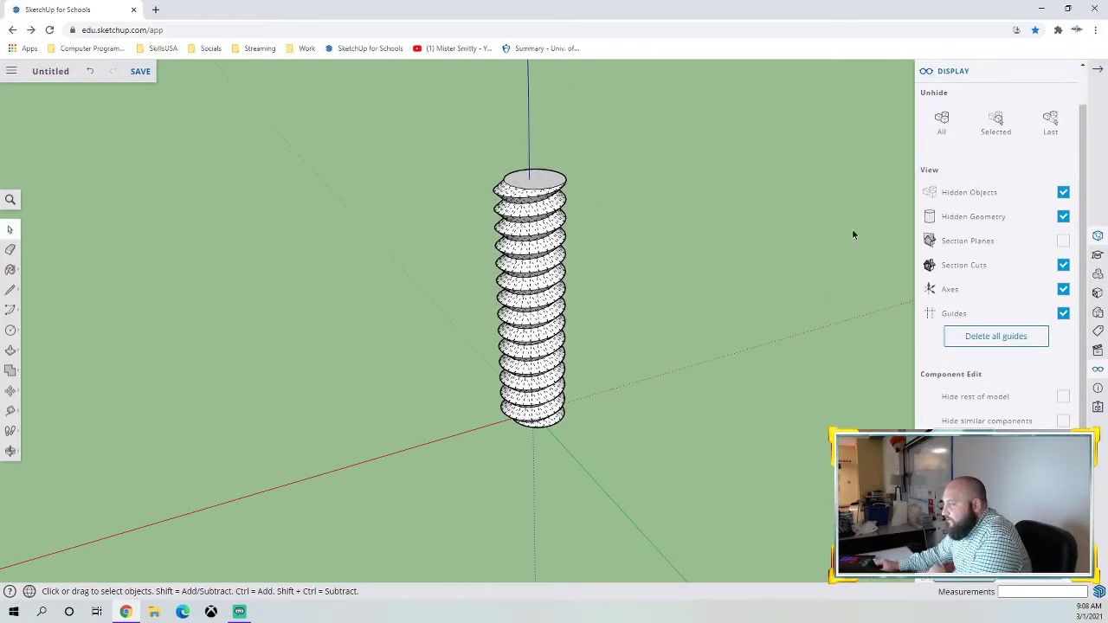
# Turn off the display of Hidden Geometry and make the whole screw a group
pyautogui.click(1064, 217)
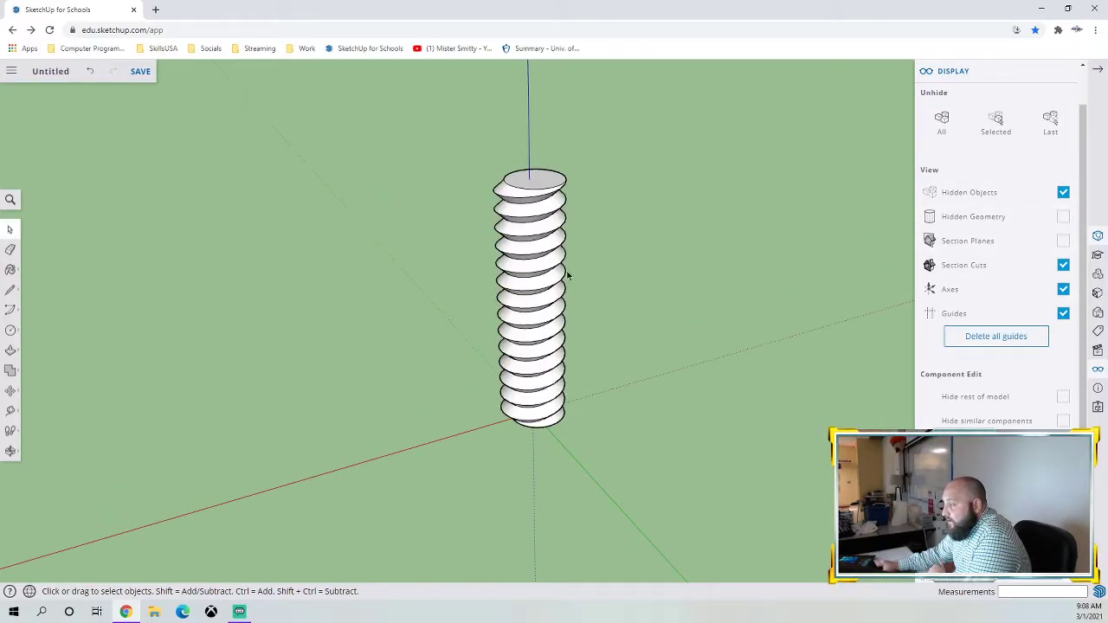
pyautogui.click(538, 235)
pyautogui.rightClick(537, 225)
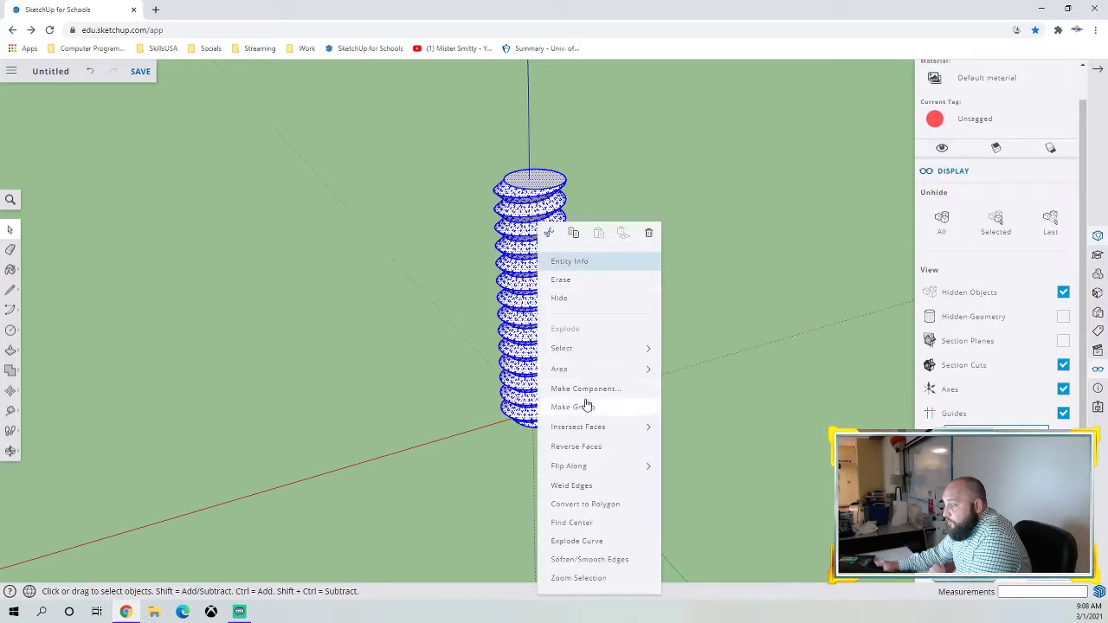
pyautogui.click(734, 353)
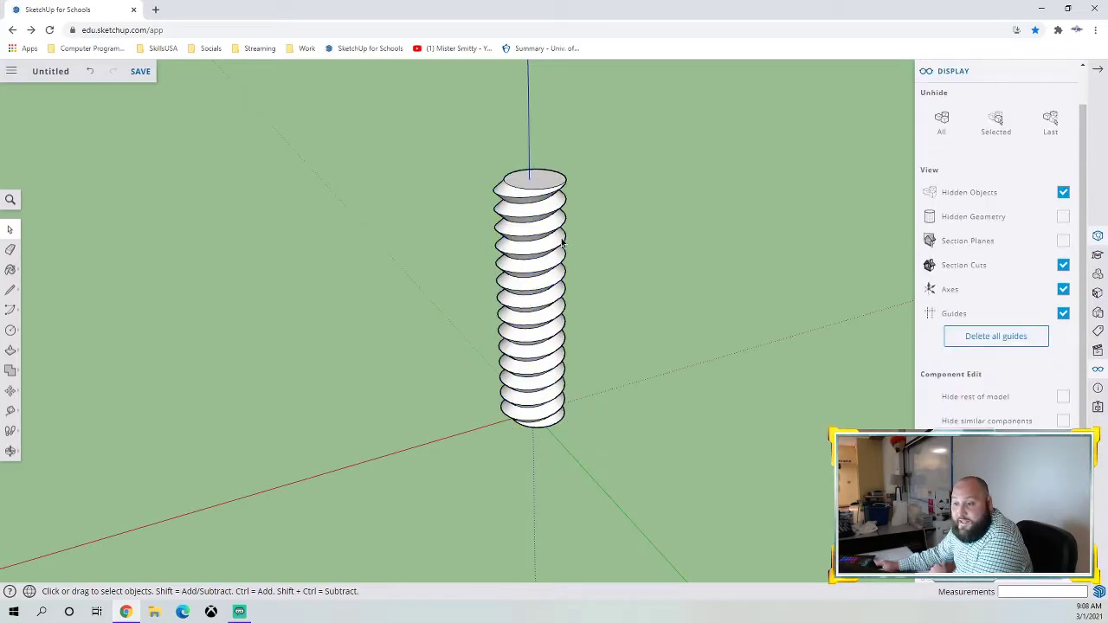
# Hide the screw group, turn off the display of Hidden Objects, and close the display settings
pyautogui.click(538, 267)
pyautogui.rightClick(518, 262)
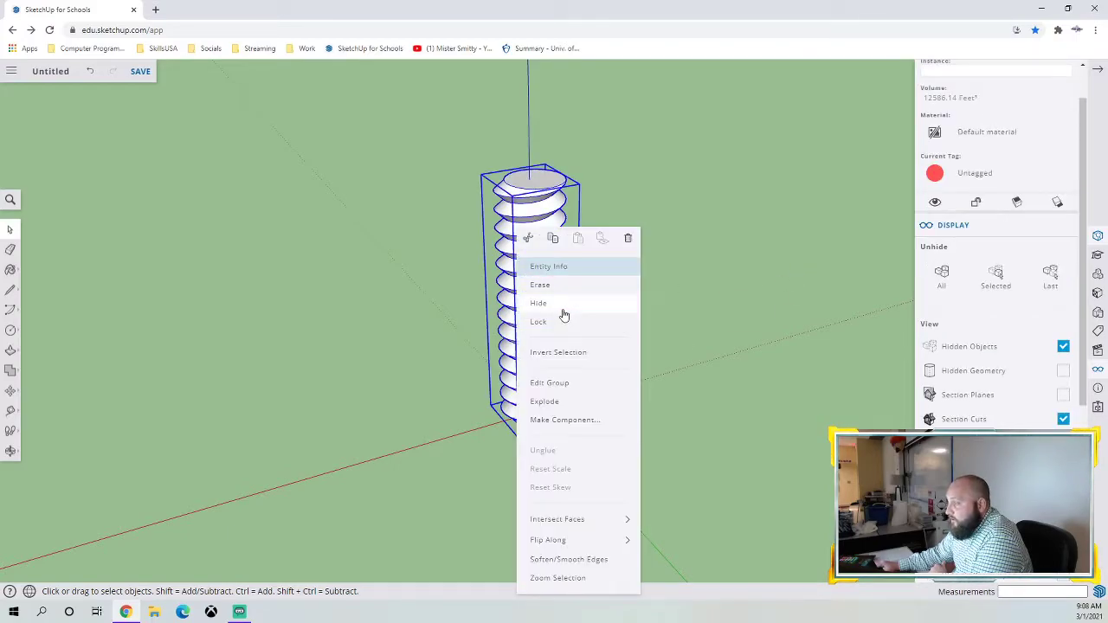
pyautogui.click(564, 303)
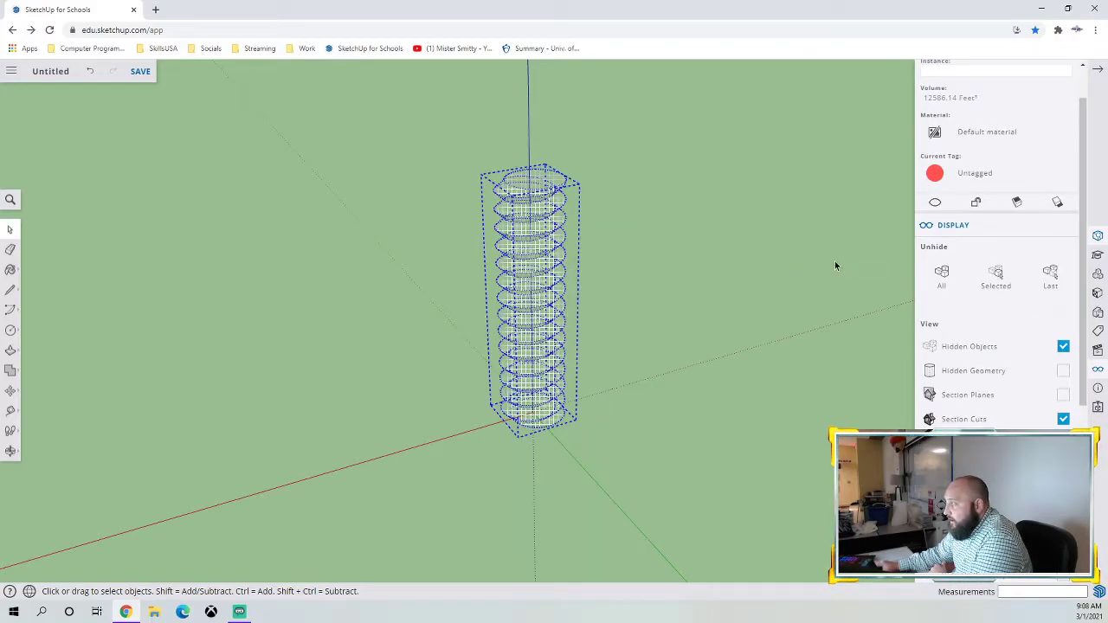
pyautogui.click(1064, 346)
pyautogui.scroll(-2, 1098, 143)
pyautogui.click(1097, 73)
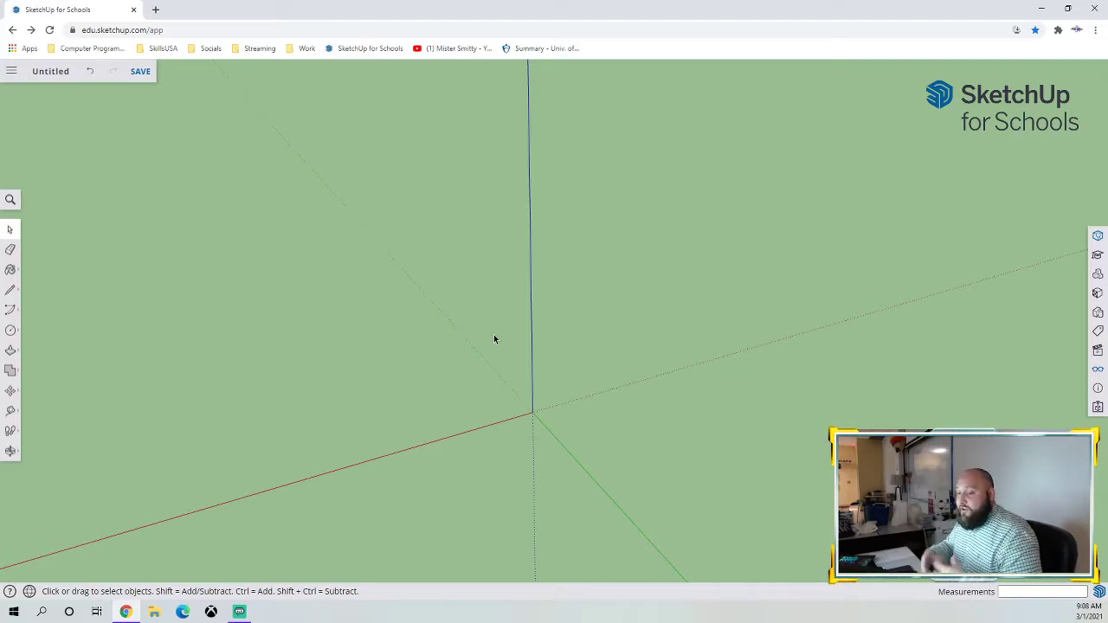
# Draw a 24-sided circle centred on the origin on the ground plane, with a radius of about 56 feet 9 inches
pyautogui.click(10, 330)
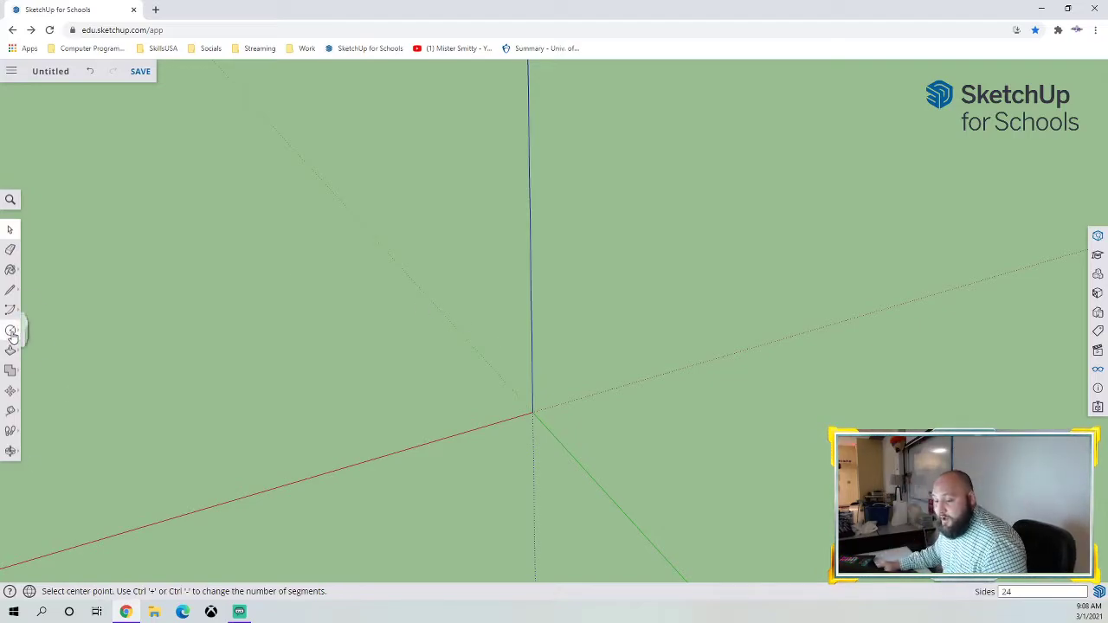
pyautogui.click(533, 411)
pyautogui.click(589, 318)
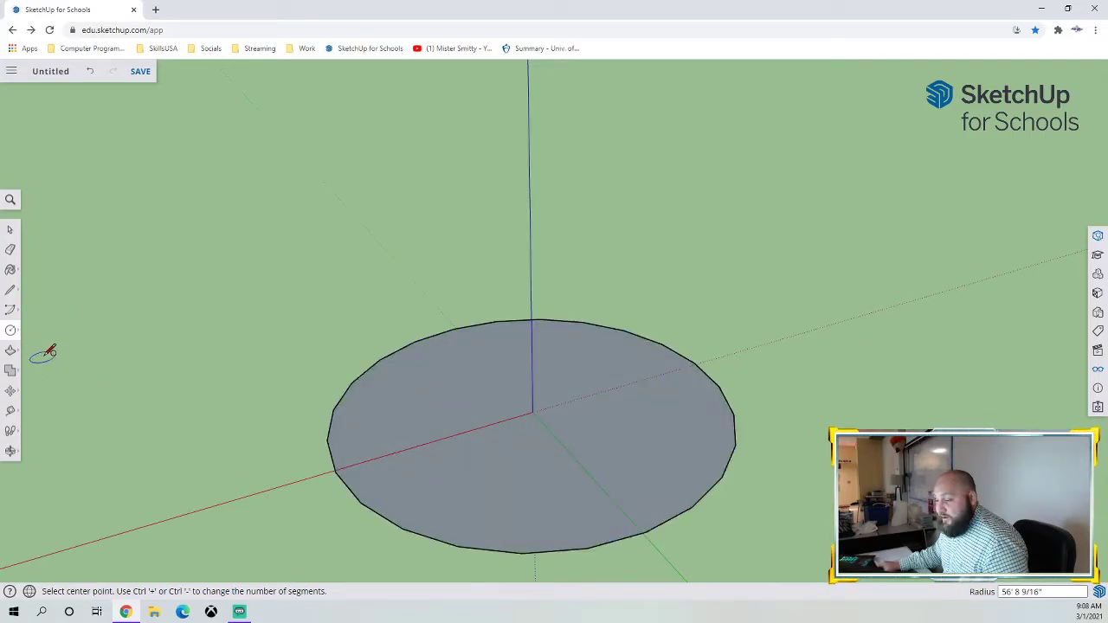
# Draw a line about 113 feet long across the circle along the red axis, from edge to edge through the origin
pyautogui.click(10, 290)
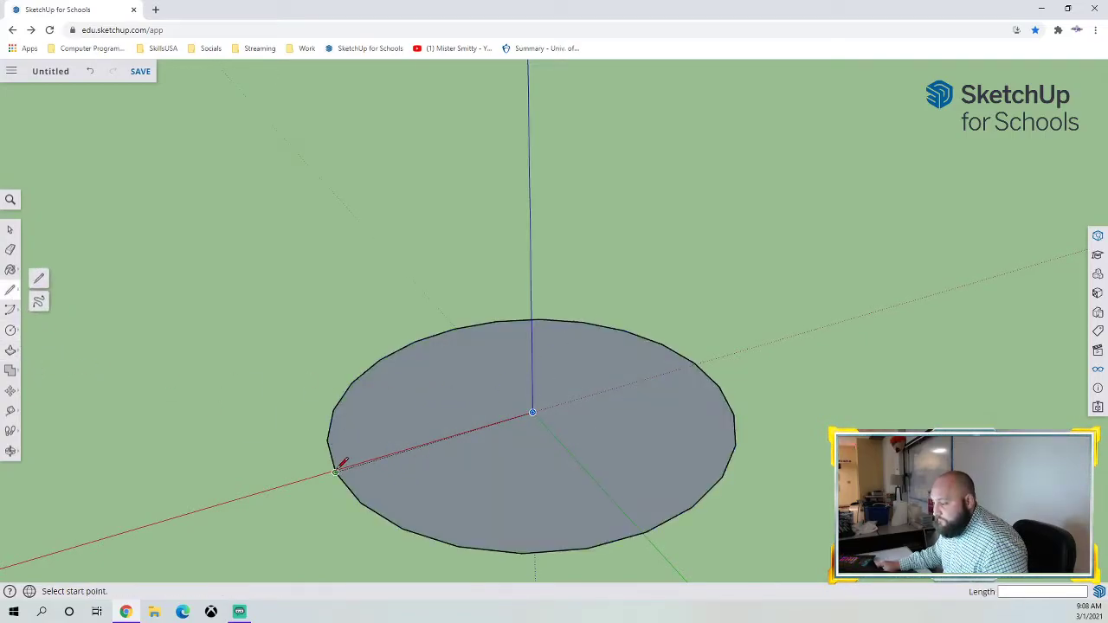
pyautogui.scroll(5, 342, 479)
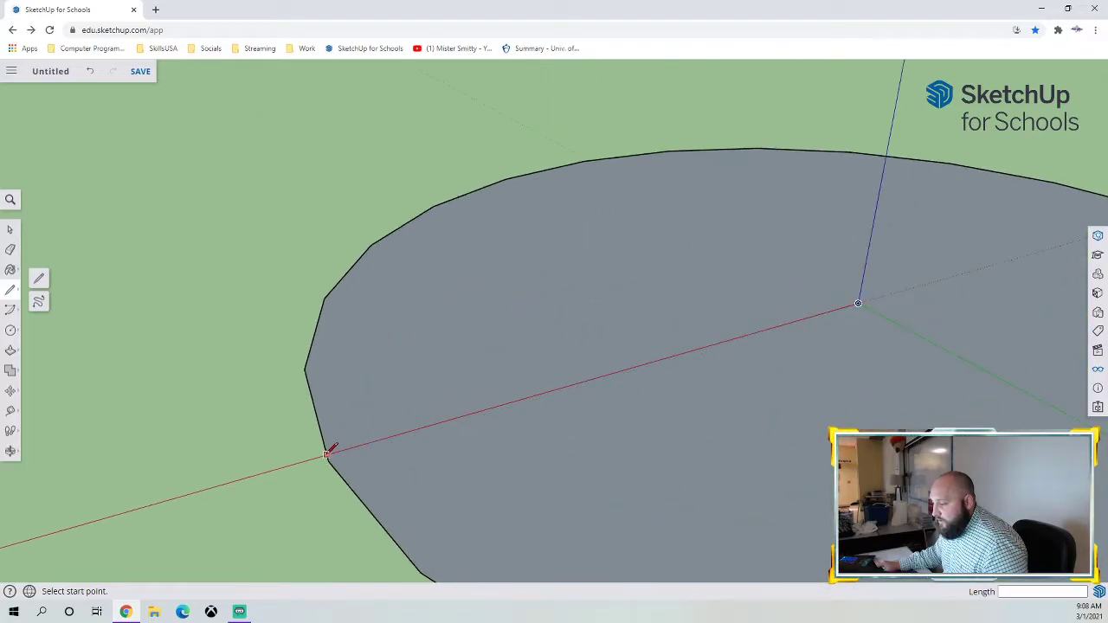
pyautogui.click(326, 454)
pyautogui.scroll(-4, 705, 367)
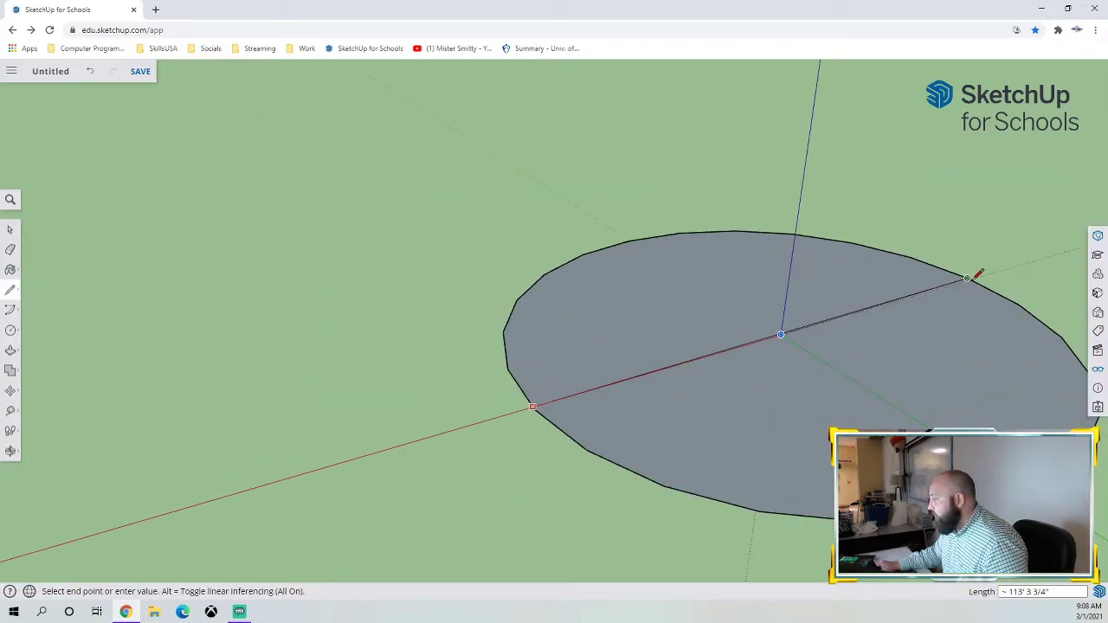
pyautogui.scroll(5, 969, 278)
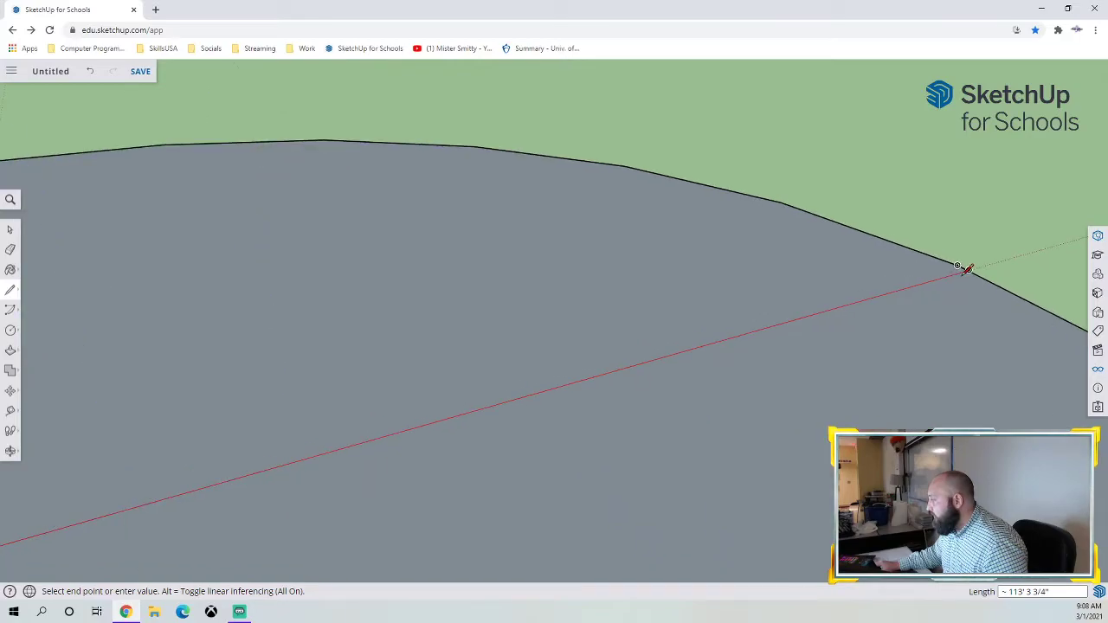
pyautogui.click(968, 271)
pyautogui.scroll(-5, 838, 422)
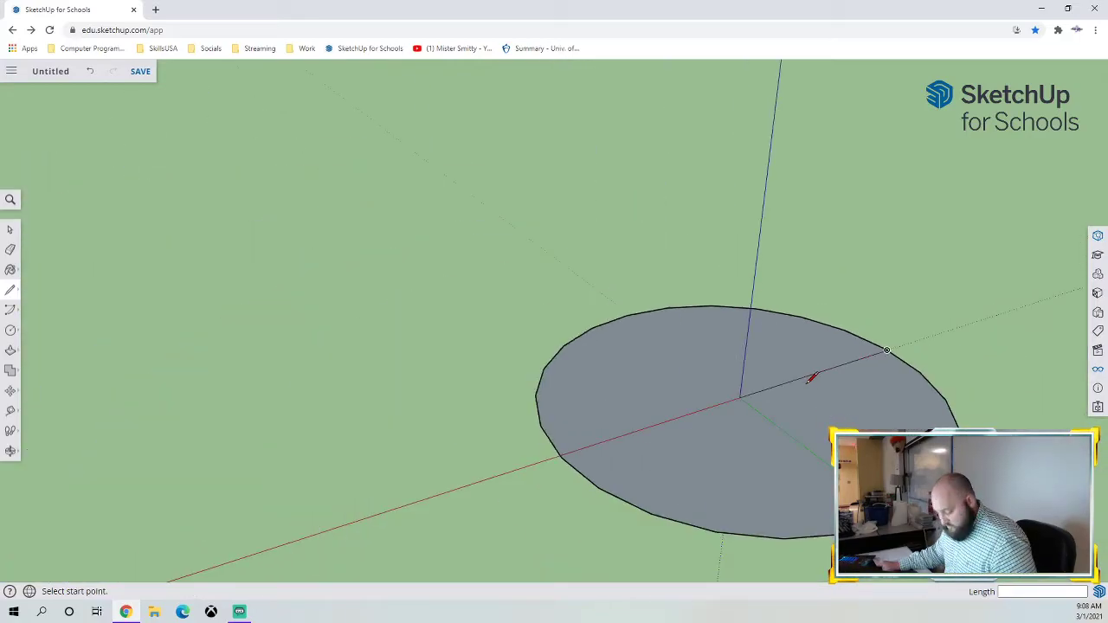
# Try drawing a line of about 56 feet 7 inches from the origin toward the circle's edge along the green axis, and undo it
pyautogui.scroll(6, 720, 292)
pyautogui.click(741, 397)
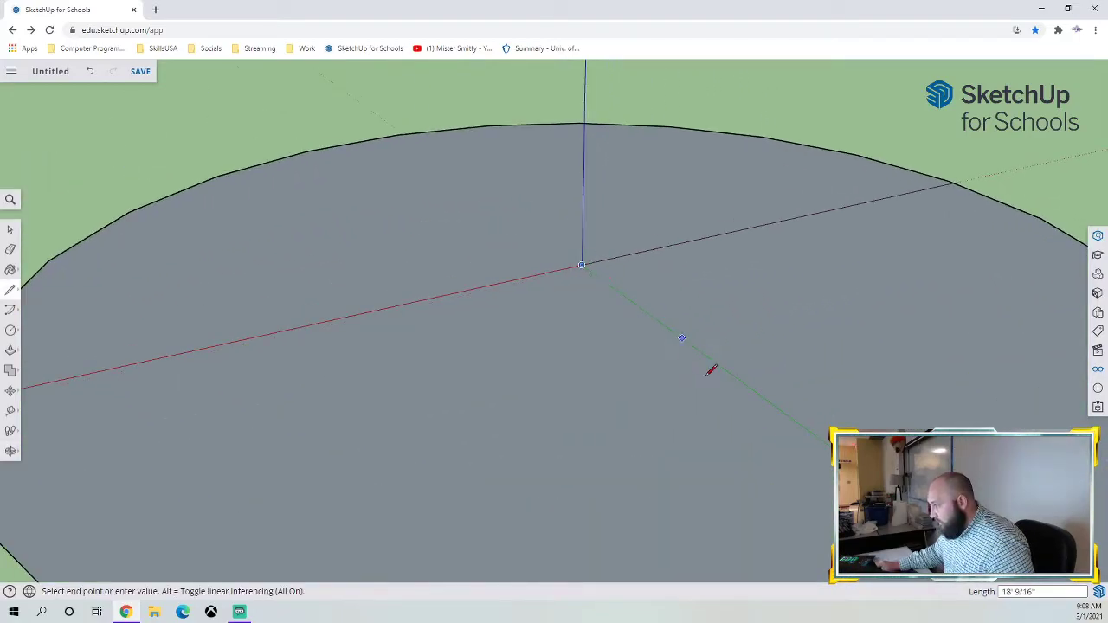
pyautogui.scroll(-4, 736, 390)
pyautogui.scroll(3, 805, 450)
pyautogui.press('Escape')
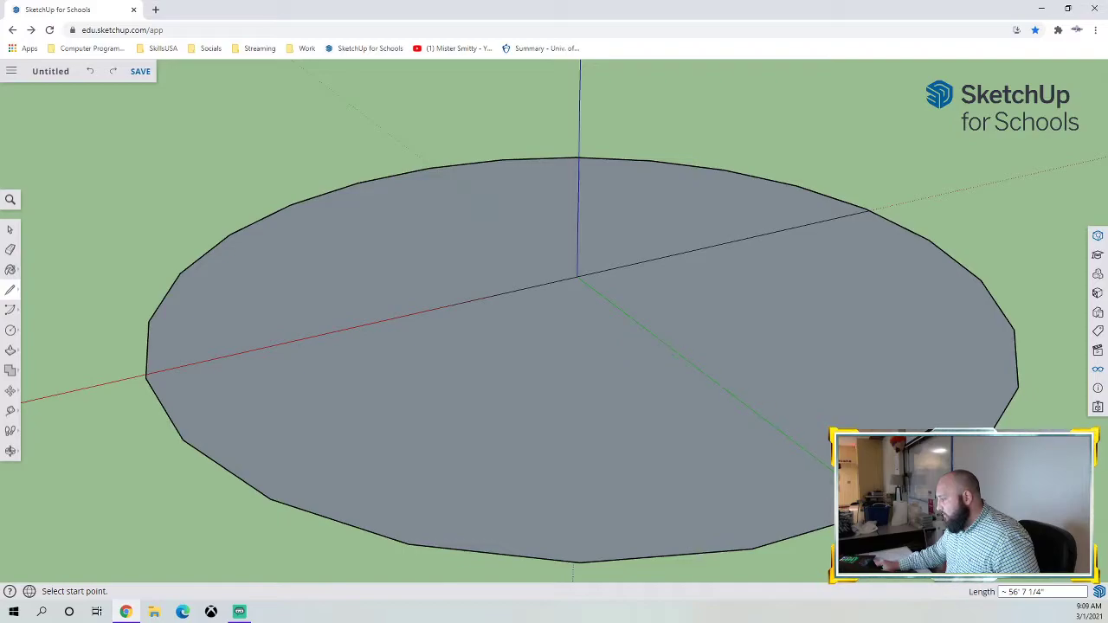
# Draw the line between the origin and the circle's edge exactly along the green axis
pyautogui.scroll(3, 710, 373)
pyautogui.click(420, 158)
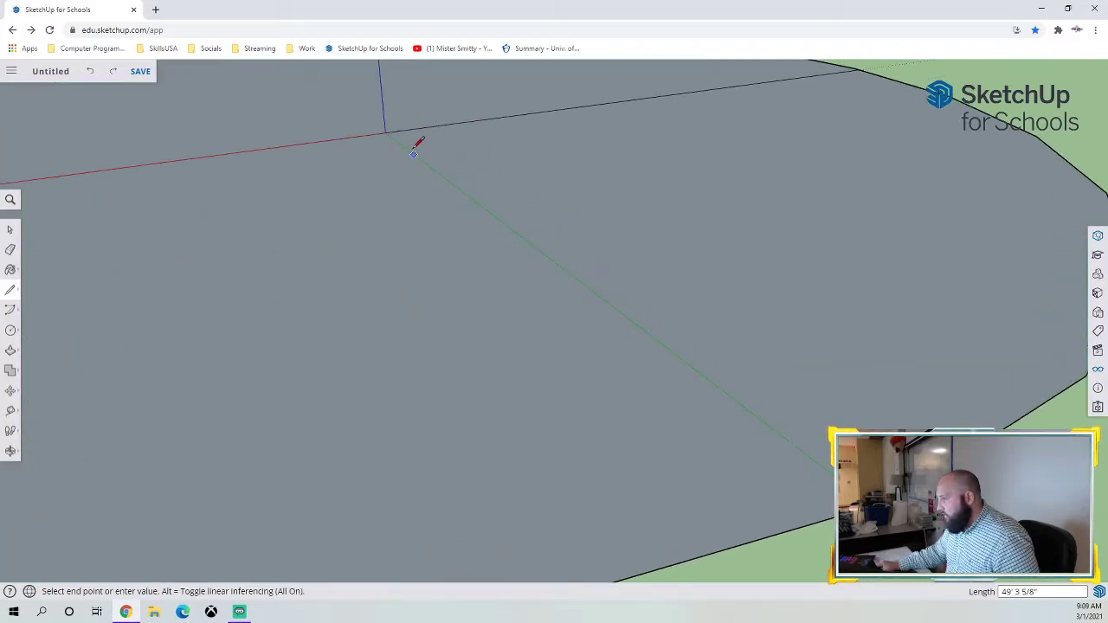
pyautogui.press('Escape')
pyautogui.scroll(-5, 505, 287)
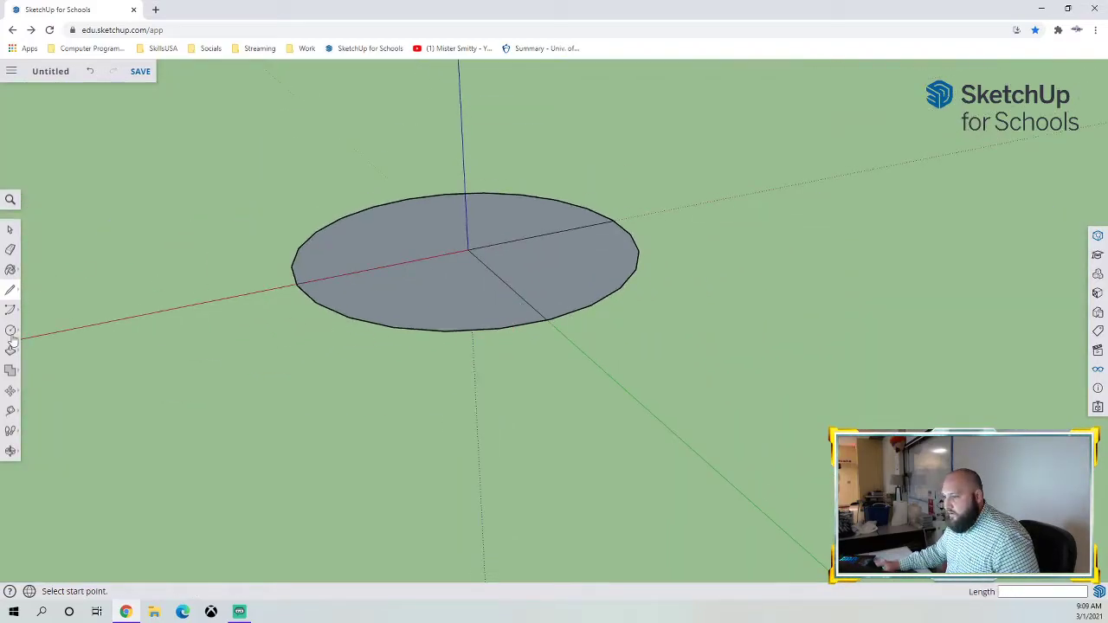
# Move the circle's centre point straight down along the blue axis to form an inverted cone
pyautogui.click(11, 390)
pyautogui.click(466, 251)
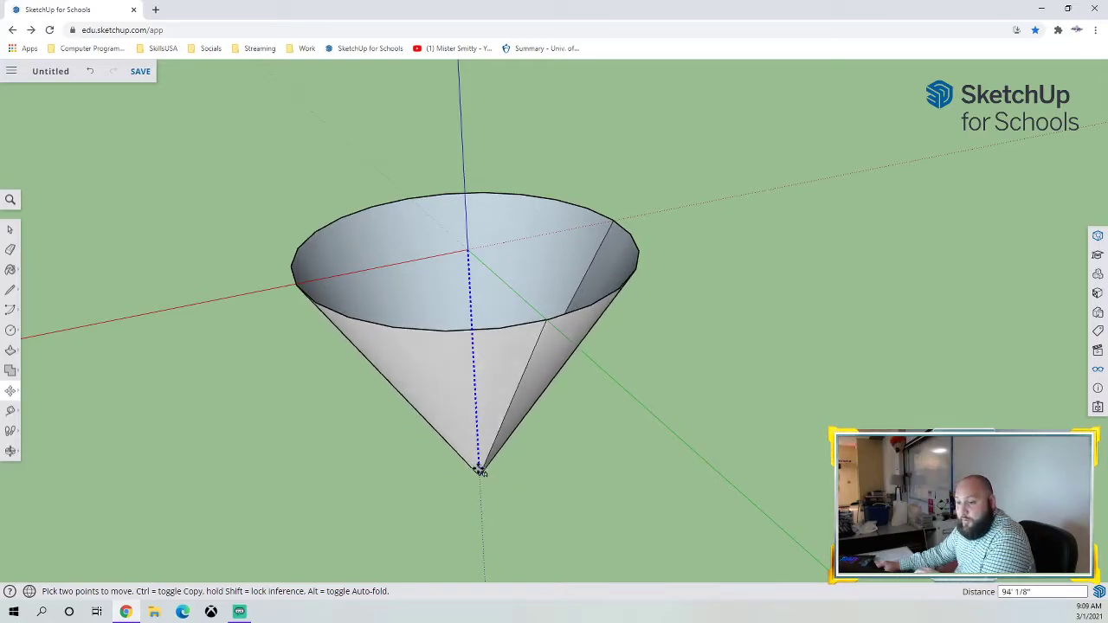
pyautogui.click(483, 517)
pyautogui.moveTo(557, 499); pyautogui.dragTo(523, 401, button='middle')
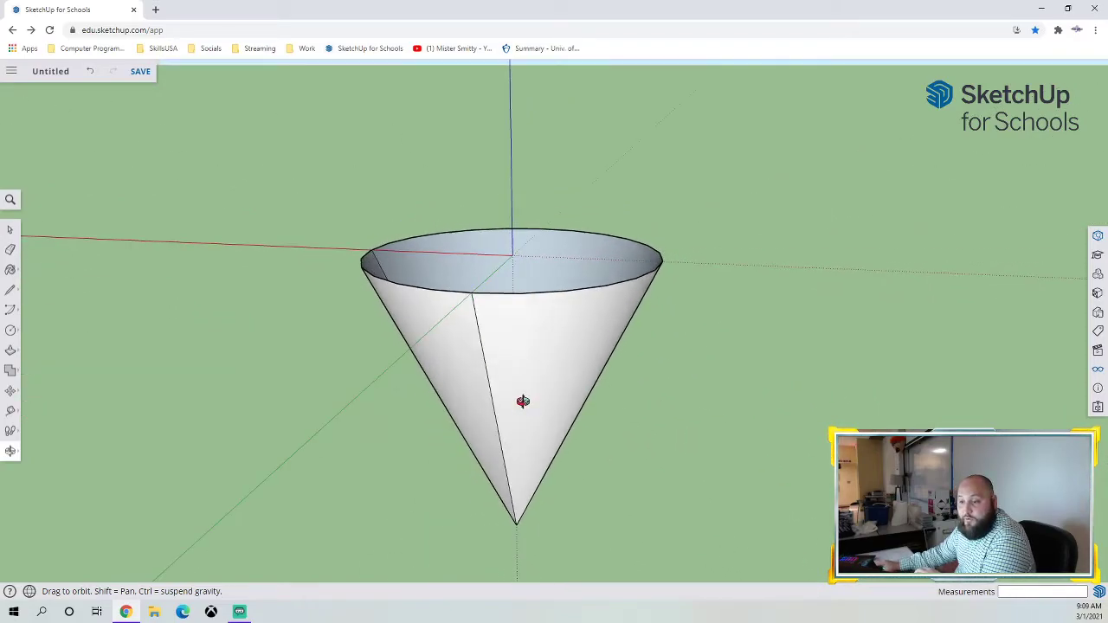
# Try softening one seam line on the cone's side with the Eraser, and undo it
pyautogui.click(9, 228)
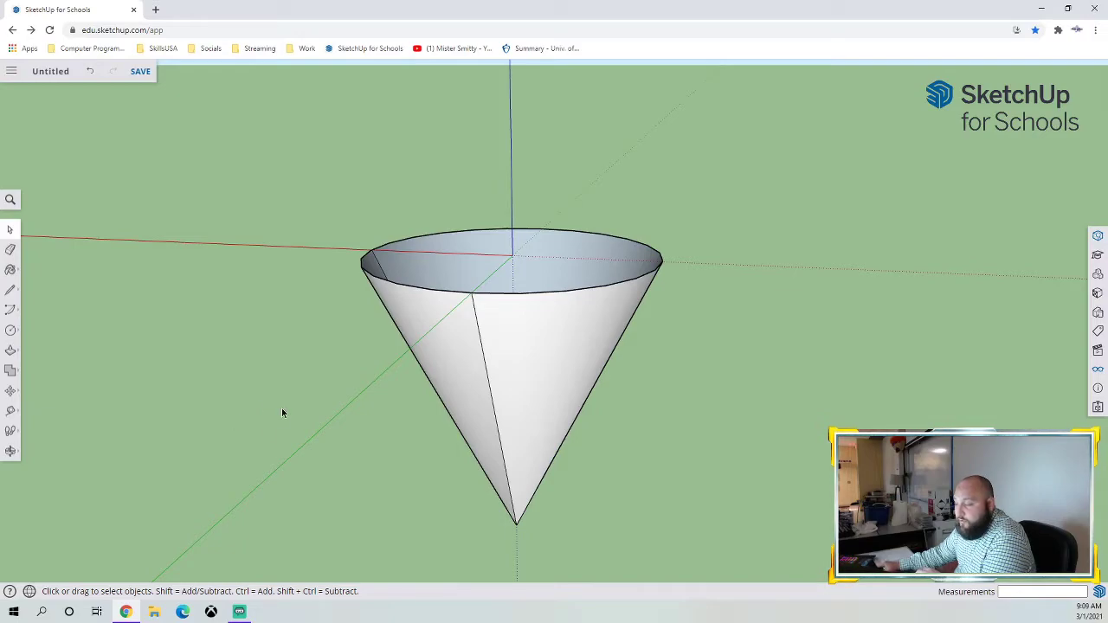
pyautogui.click(9, 250)
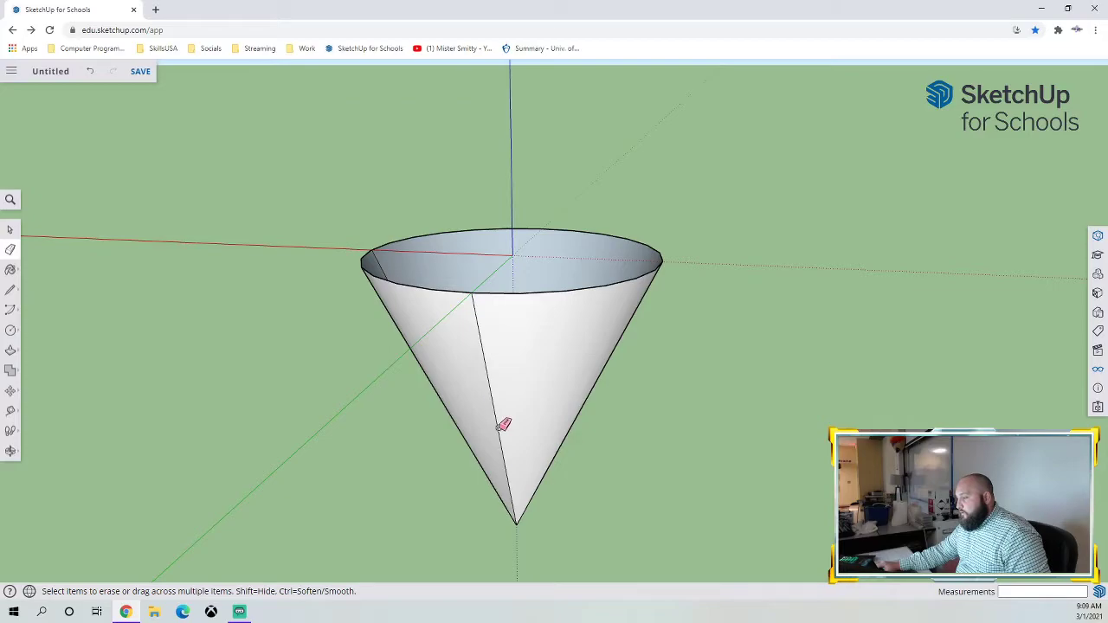
pyautogui.keyDown('ctrl'); pyautogui.click(497, 426); pyautogui.keyUp('ctrl')
pyautogui.hotkey('ctrl', 'z')
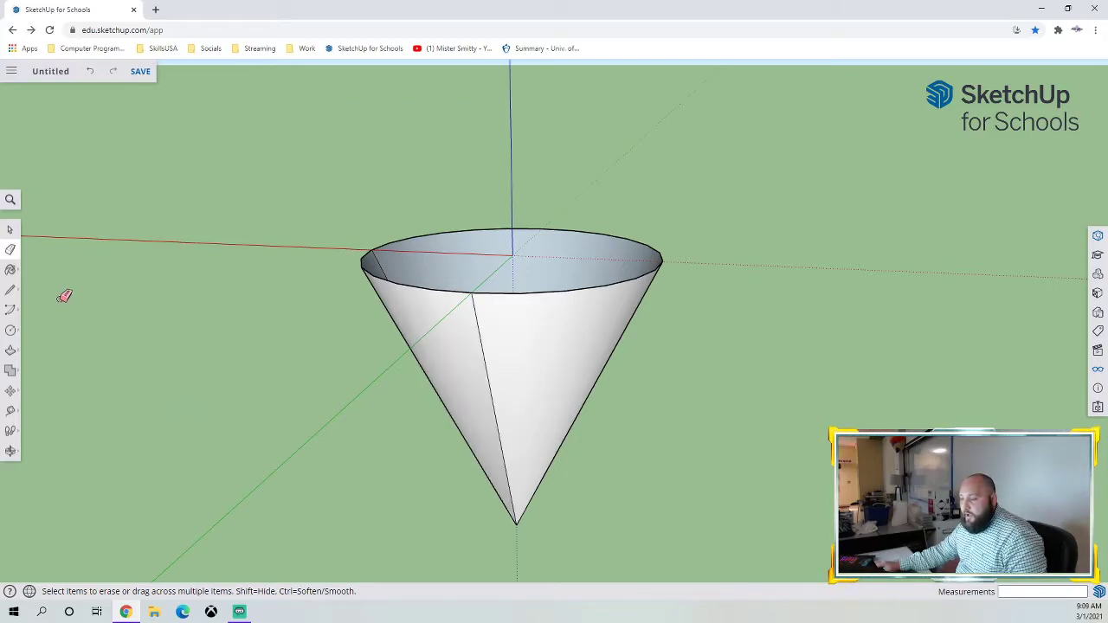
# Soften the seam lines around the cone's side with the Eraser so its surface is smooth
pyautogui.moveTo(259, 357)
pyautogui.mouseDown(button='middle')
pyautogui.moveTo(366, 341)
pyautogui.moveTo(582, 363)
pyautogui.mouseUp(button='middle')
pyautogui.moveTo(538, 434)
pyautogui.mouseDown(button='middle')
pyautogui.moveTo(525, 425)
pyautogui.moveTo(621, 435)
pyautogui.mouseUp(button='middle')
pyautogui.moveTo(440, 416); pyautogui.dragTo(532, 432, button='middle')
pyautogui.moveTo(597, 441); pyautogui.dragTo(508, 309, button='middle')
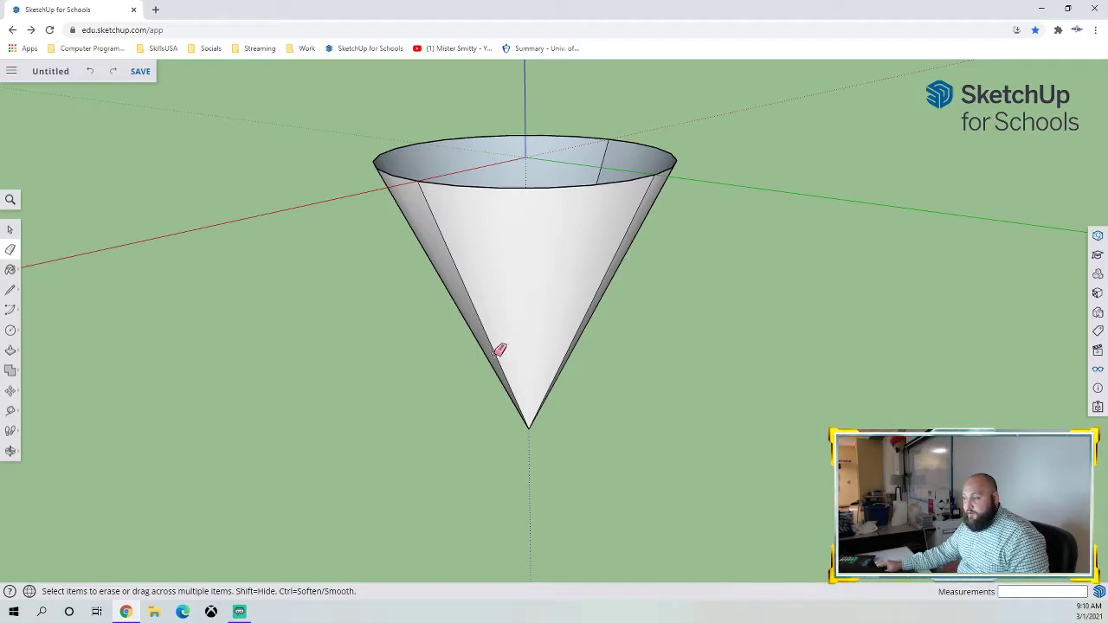
pyautogui.keyDown('ctrl'); pyautogui.moveTo(499, 352); pyautogui.dragTo(525, 392); pyautogui.keyUp('ctrl')
pyautogui.moveTo(612, 387)
pyautogui.mouseDown(button='middle')
pyautogui.moveTo(448, 391)
pyautogui.moveTo(594, 302)
pyautogui.mouseUp(button='middle')
pyautogui.moveTo(700, 320)
pyautogui.mouseDown(button='middle')
pyautogui.moveTo(512, 321)
pyautogui.moveTo(557, 327)
pyautogui.moveTo(686, 306)
pyautogui.moveTo(535, 347)
pyautogui.moveTo(803, 279)
pyautogui.moveTo(560, 163)
pyautogui.moveTo(404, 315)
pyautogui.moveTo(549, 358)
pyautogui.moveTo(572, 407)
pyautogui.moveTo(609, 405)
pyautogui.mouseUp(button='middle')
pyautogui.keyDown('ctrl'); pyautogui.click(684, 307); pyautogui.keyUp('ctrl')
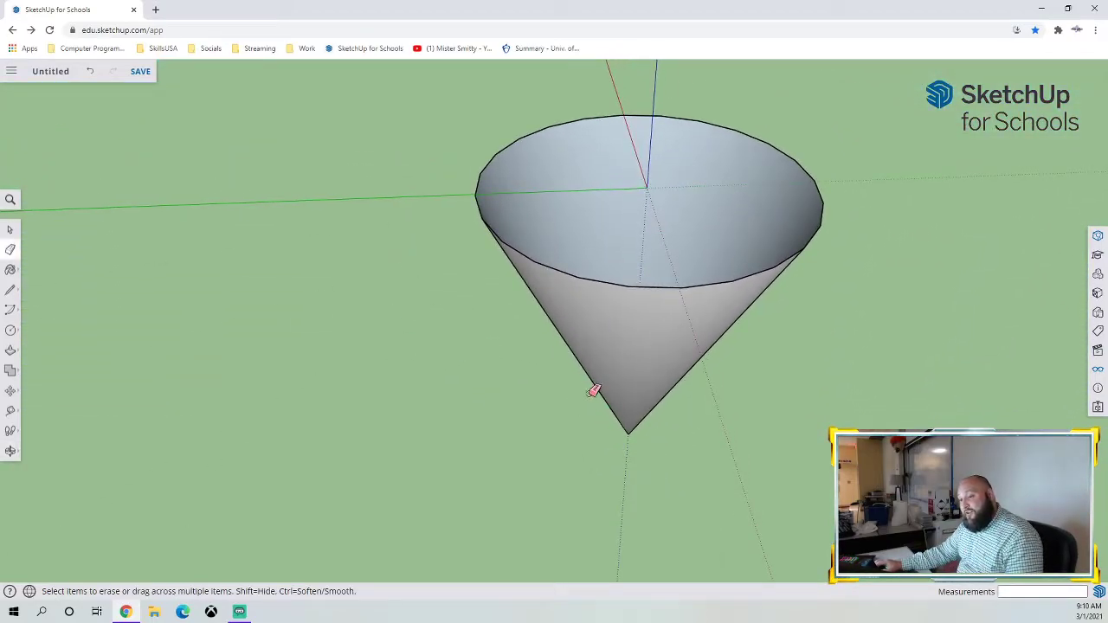
# Select the whole cone with its rim edges and make it a group
pyautogui.click(11, 229)
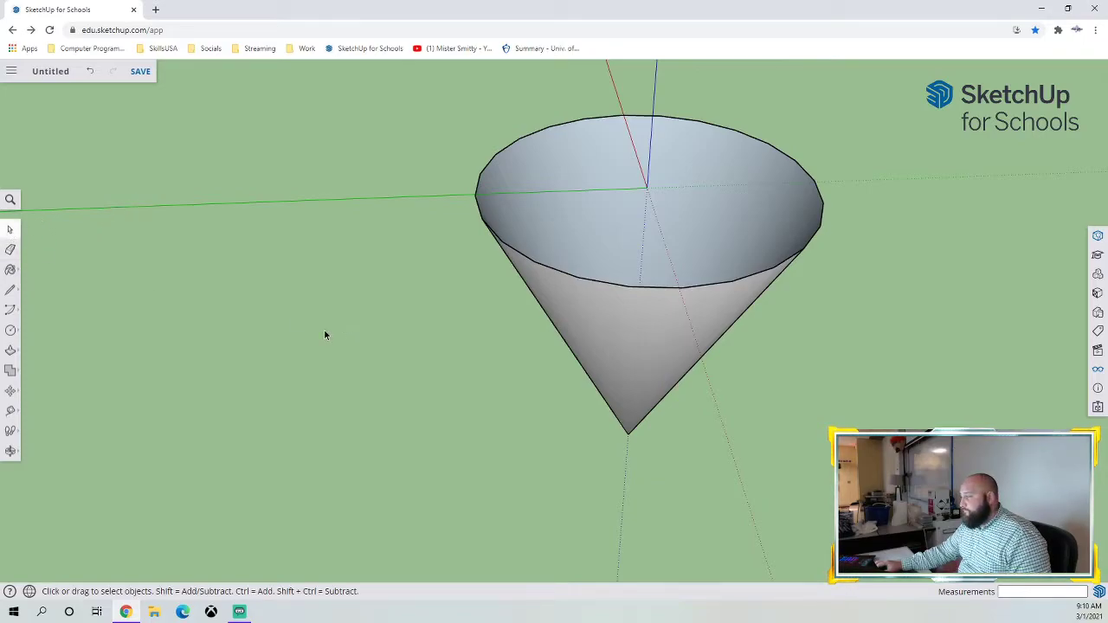
pyautogui.moveTo(790, 234); pyautogui.dragTo(687, 229, button='middle')
pyautogui.scroll(-3, 692, 350)
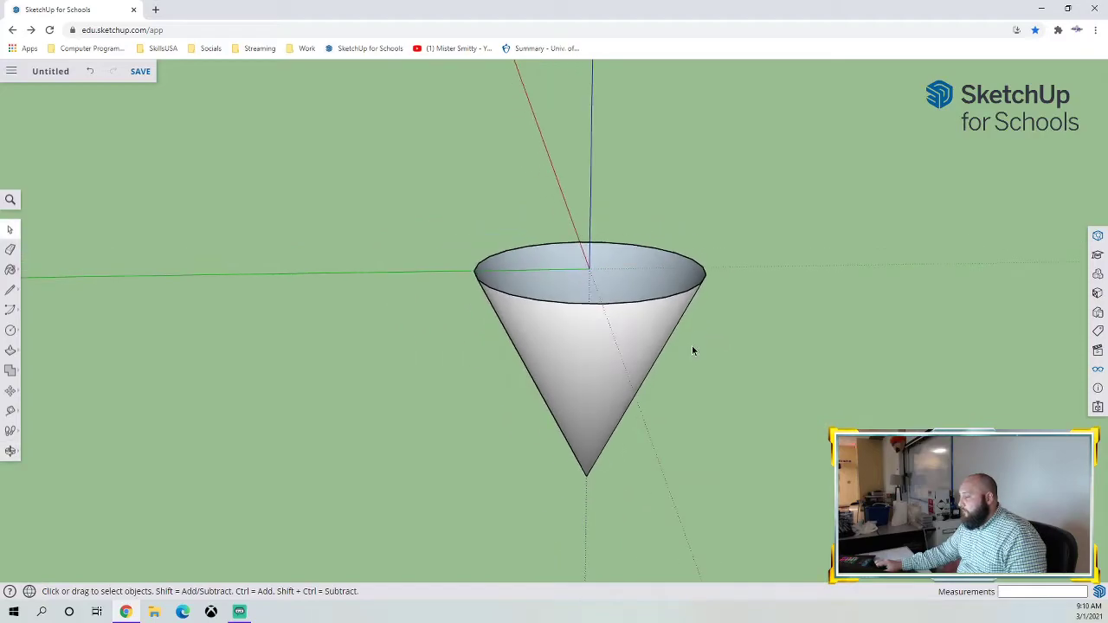
pyautogui.tripleClick(584, 363)
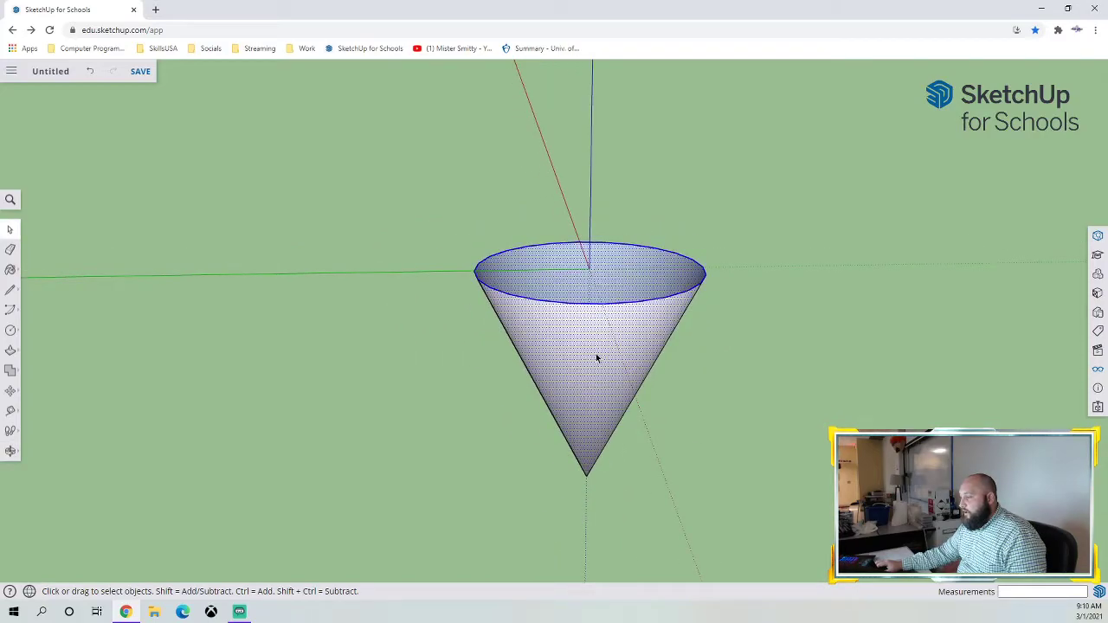
pyautogui.rightClick(596, 358)
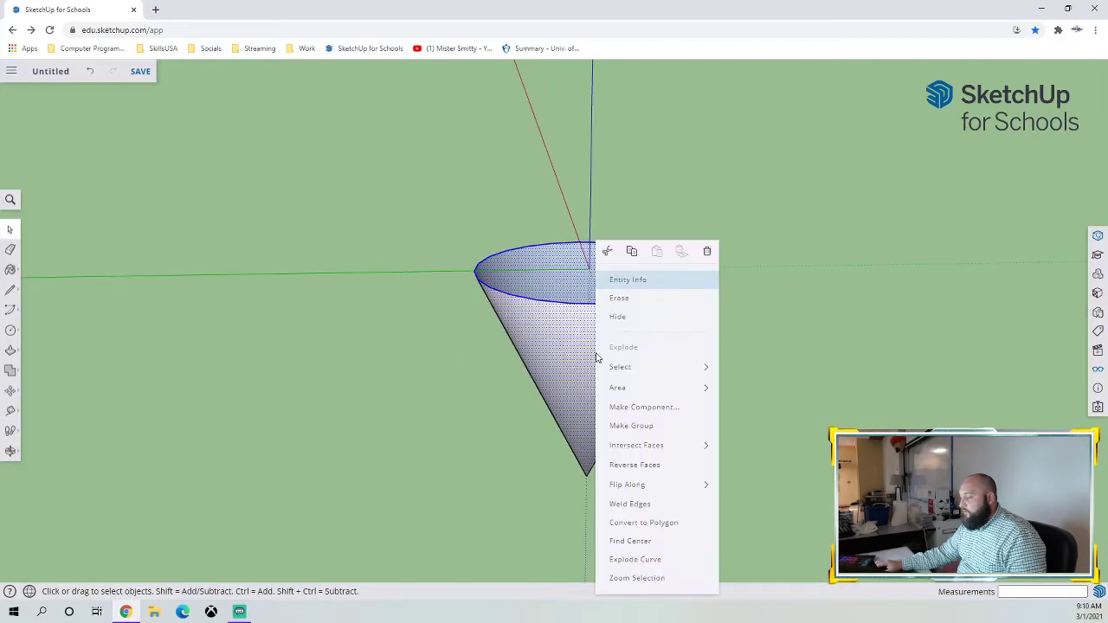
pyautogui.click(635, 427)
pyautogui.click(502, 414)
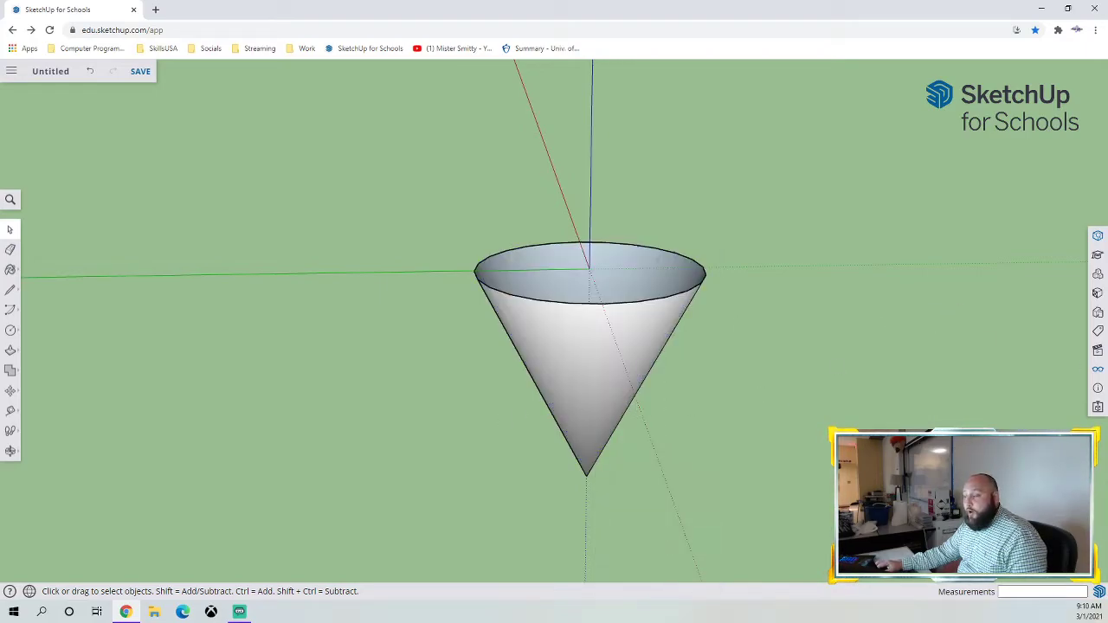
# Turn on the display of hidden objects and unhide the thread group
pyautogui.click(1097, 369)
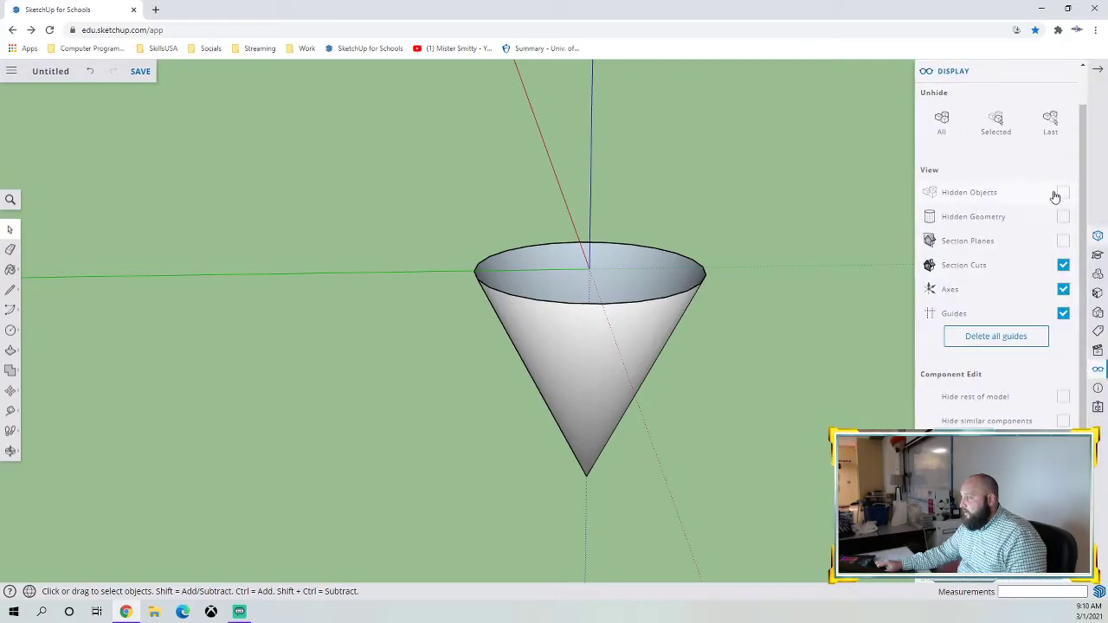
pyautogui.click(1063, 192)
pyautogui.scroll(-2, 779, 238)
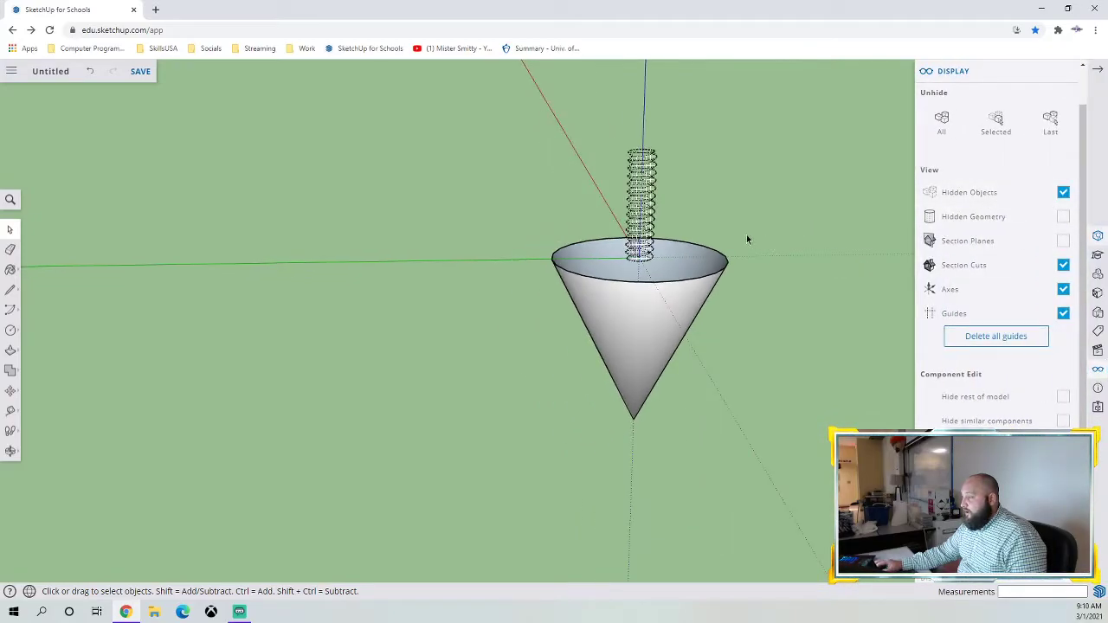
pyautogui.scroll(2, 645, 186)
pyautogui.click(645, 187)
pyautogui.rightClick(649, 196)
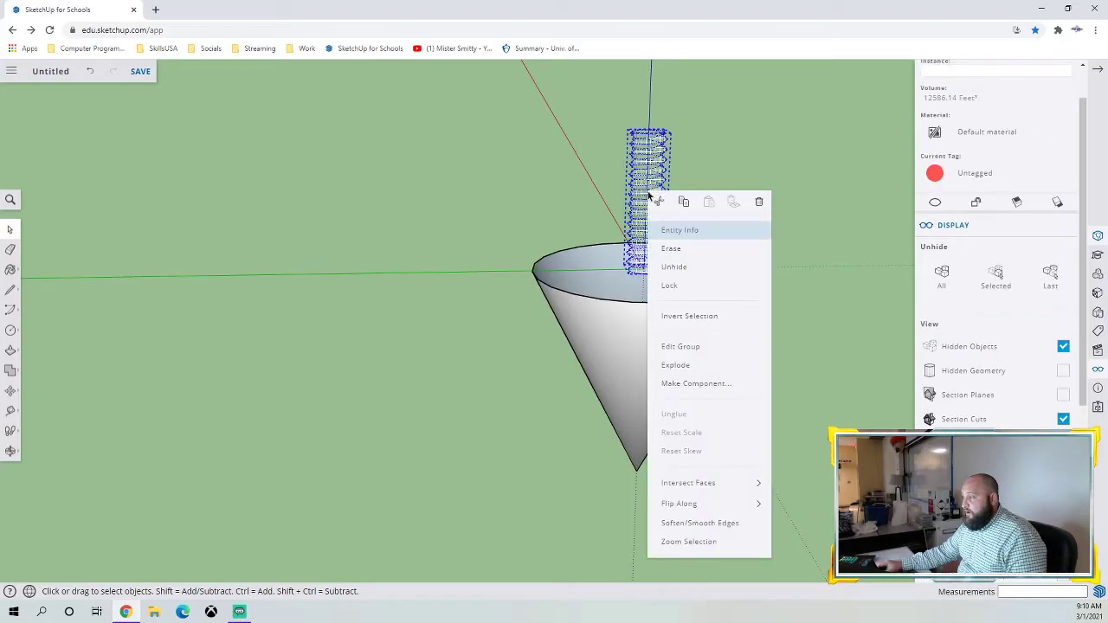
pyautogui.click(676, 268)
pyautogui.scroll(-2, 1081, 80)
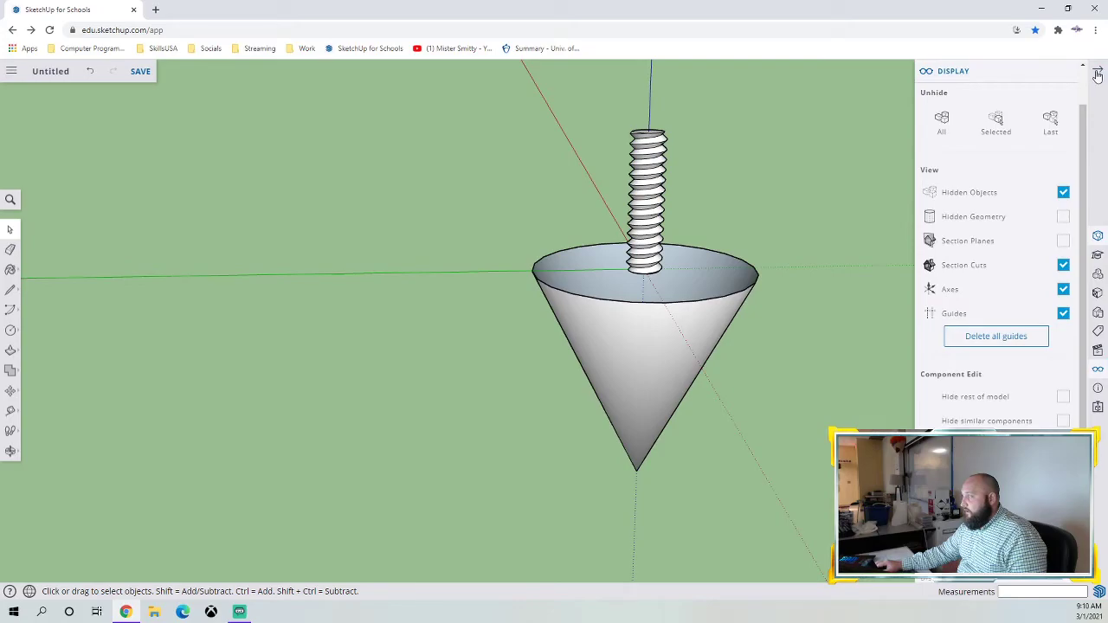
pyautogui.click(1097, 76)
# Move the cone group up along the blue axis so that it surrounds the lower part of the thread
pyautogui.moveTo(908, 225); pyautogui.dragTo(700, 299, button='middle')
pyautogui.press('space')
pyautogui.click(655, 370)
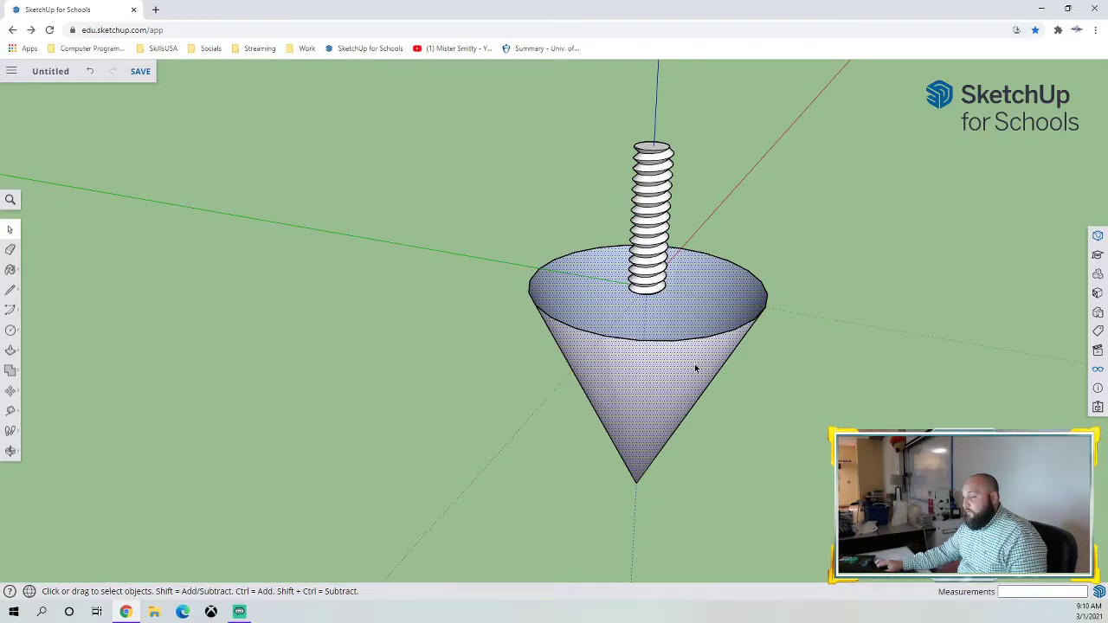
pyautogui.click(10, 391)
pyautogui.press('o')
pyautogui.moveTo(649, 369); pyautogui.dragTo(650, 345, button='middle')
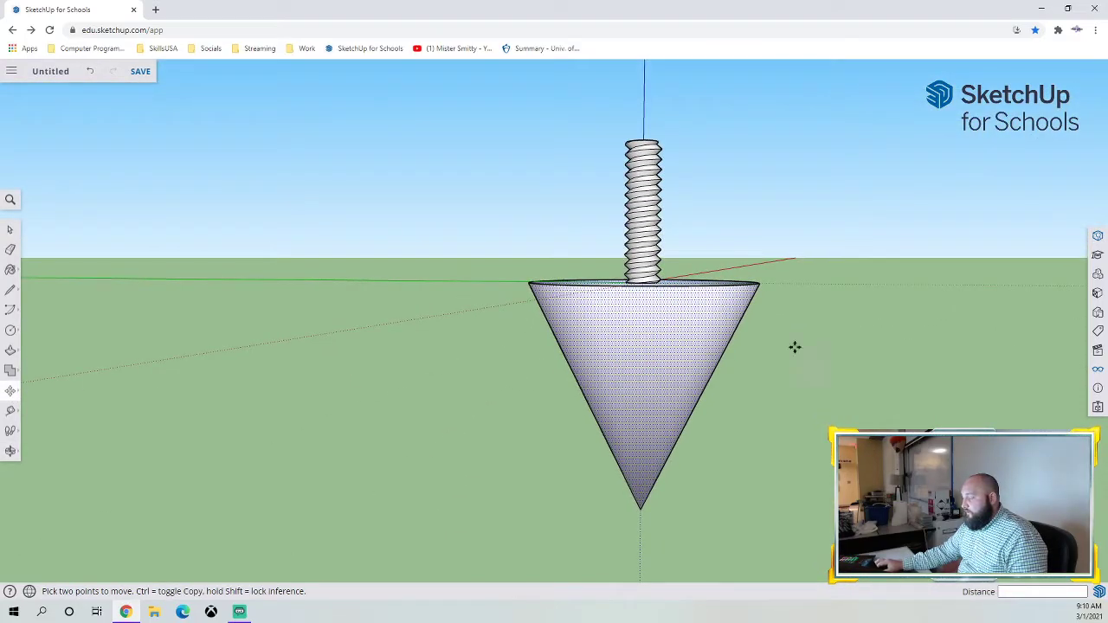
pyautogui.click(824, 374)
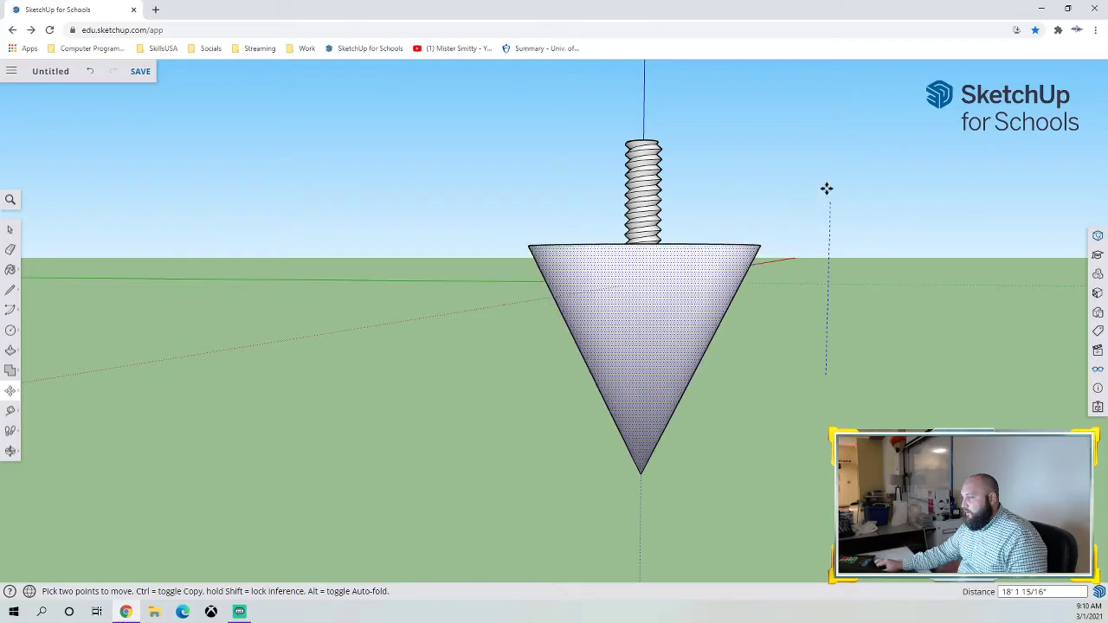
pyautogui.click(828, 68)
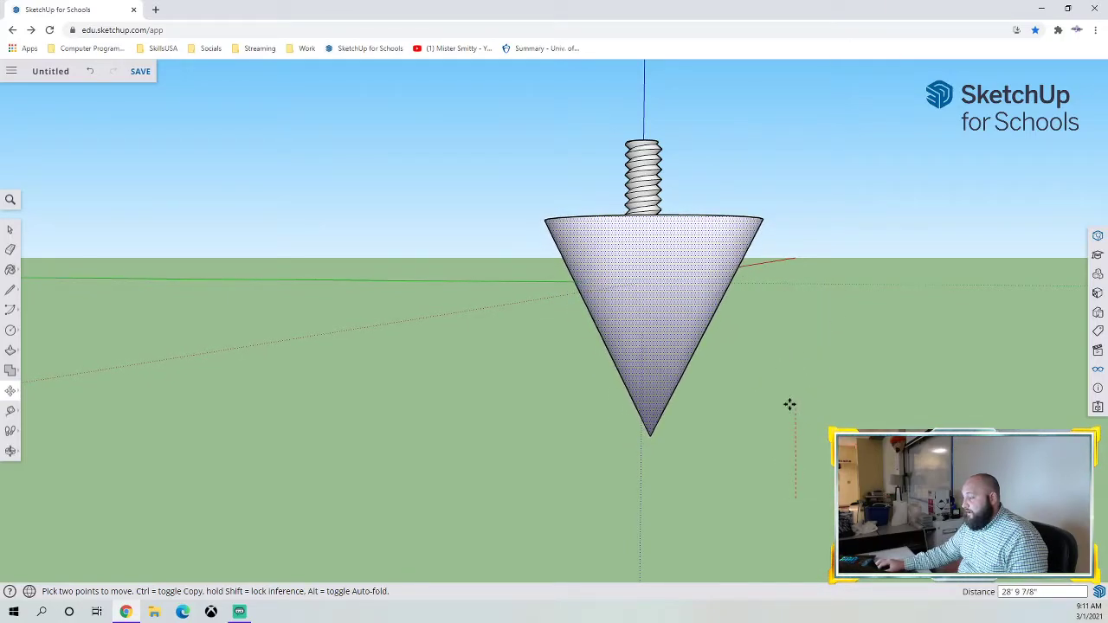
# Try scaling the cone group from an upper edge grip and from a lower corner grip, undoing each attempt
pyautogui.moveTo(809, 383); pyautogui.dragTo(756, 424, button='middle')
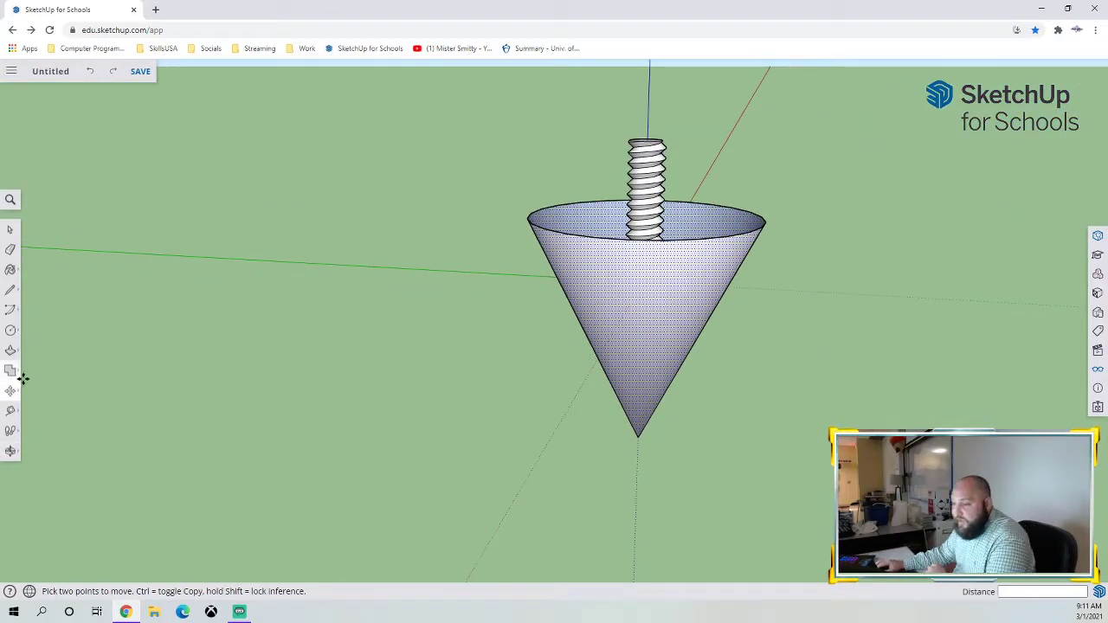
pyautogui.moveTo(10, 392)
pyautogui.click(38, 415)
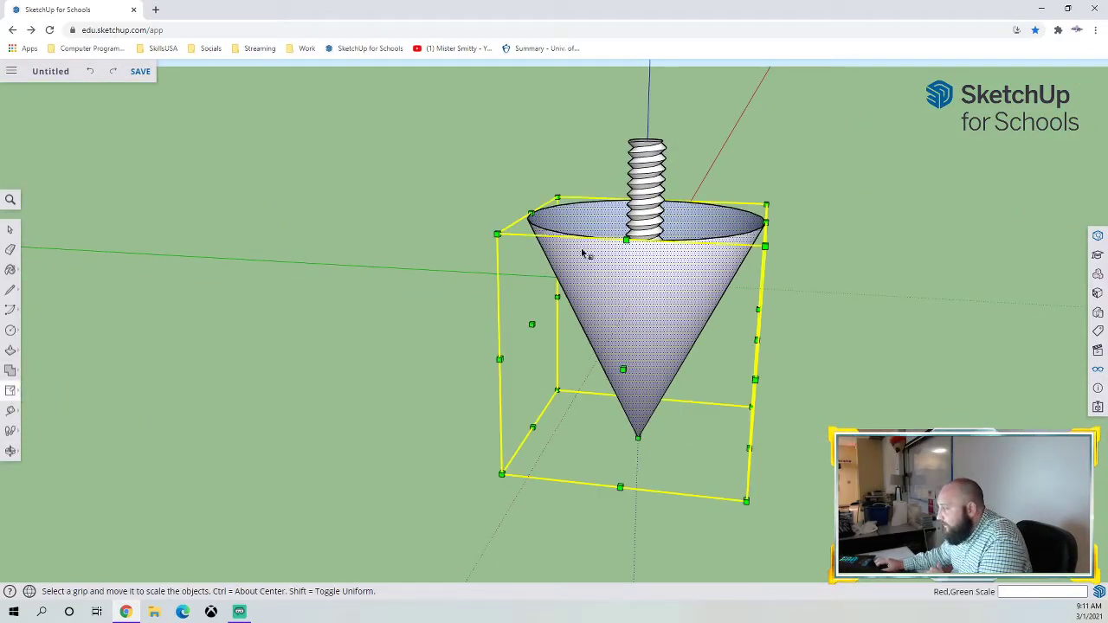
pyautogui.moveTo(664, 260); pyautogui.dragTo(609, 287, button='middle')
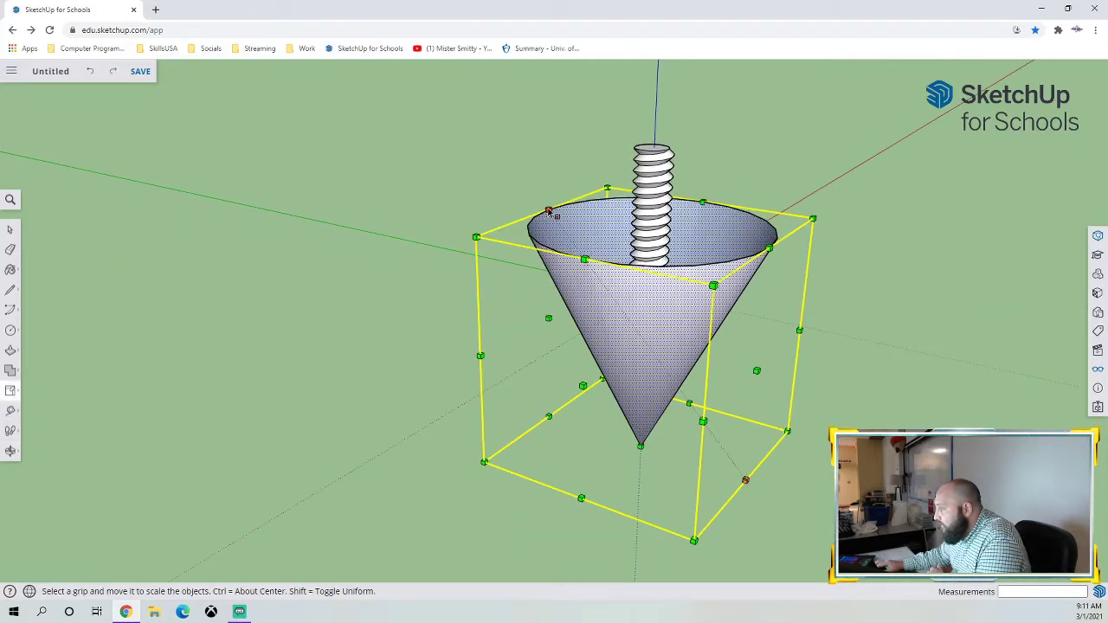
pyautogui.moveTo(549, 212); pyautogui.dragTo(556, 280)
pyautogui.hotkey('ctrl', 'z')
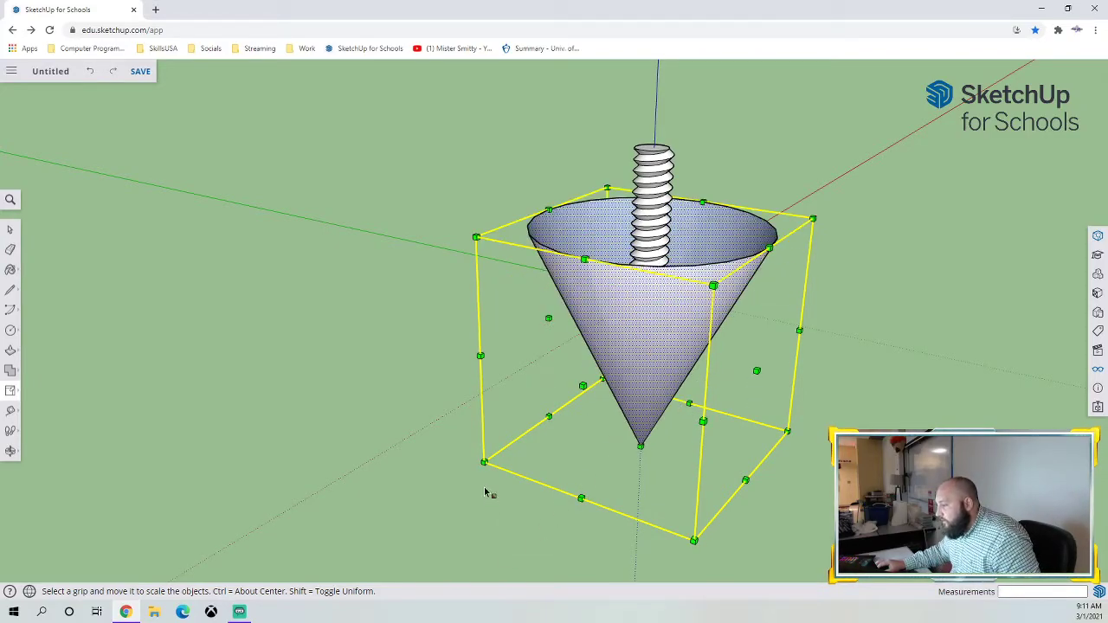
pyautogui.moveTo(483, 463); pyautogui.dragTo(714, 334)
pyautogui.hotkey('ctrl', 'z')
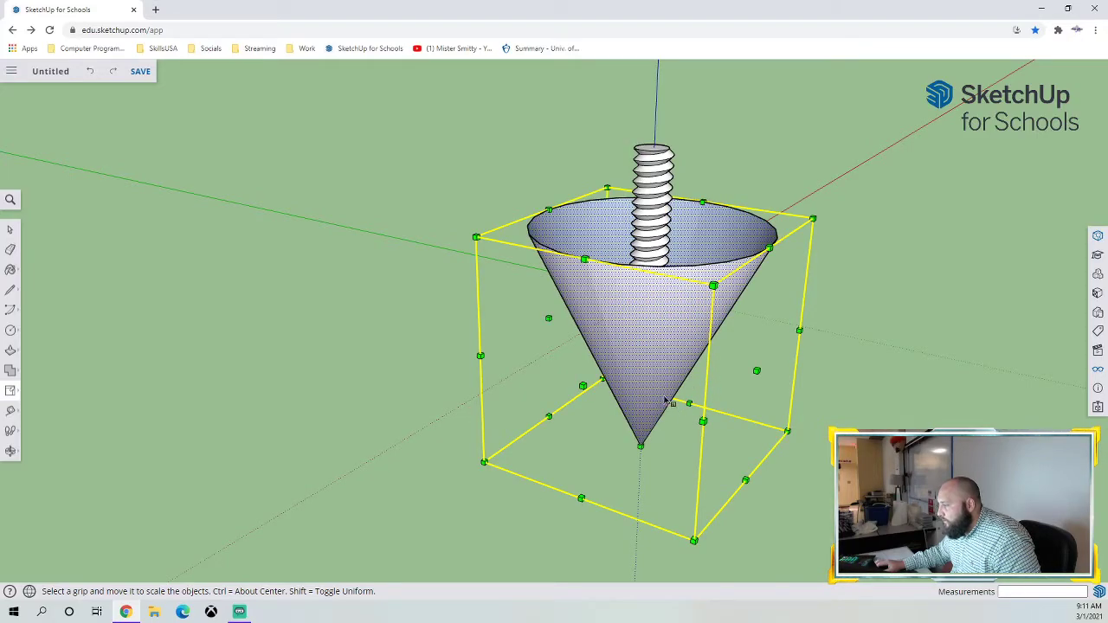
# Move the cone group down about 53 feet along the blue axis, clear of the thread's lower end
pyautogui.click(12, 393)
pyautogui.click(38, 368)
pyautogui.moveTo(645, 338); pyautogui.dragTo(639, 443)
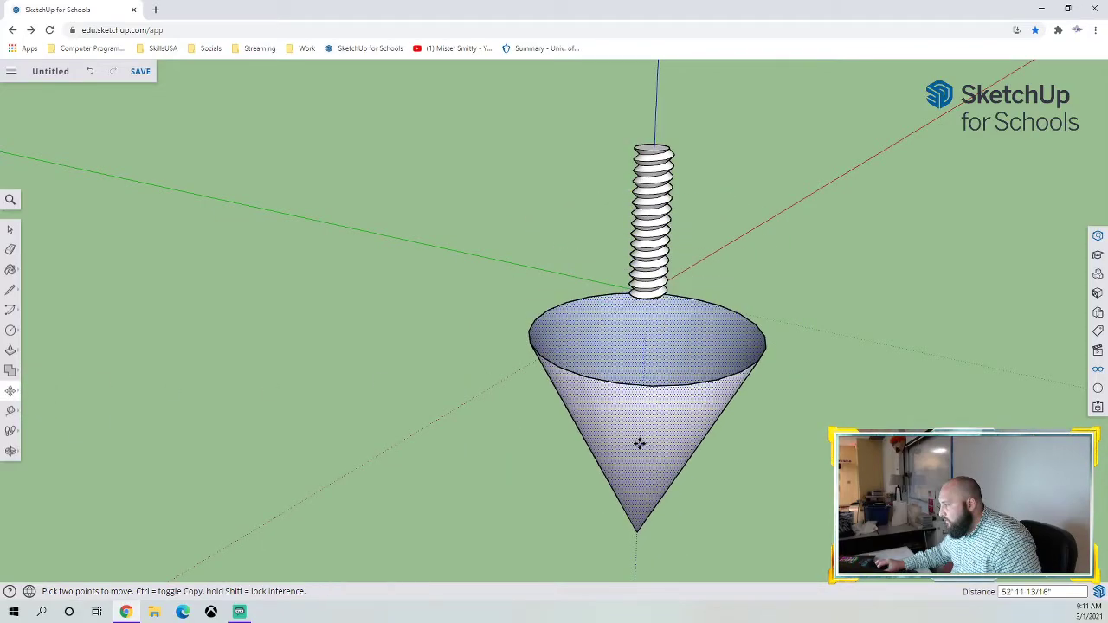
# Try scaling the cone group along the blue axis by about 0.72, and undo it
pyautogui.click(11, 394)
pyautogui.click(38, 407)
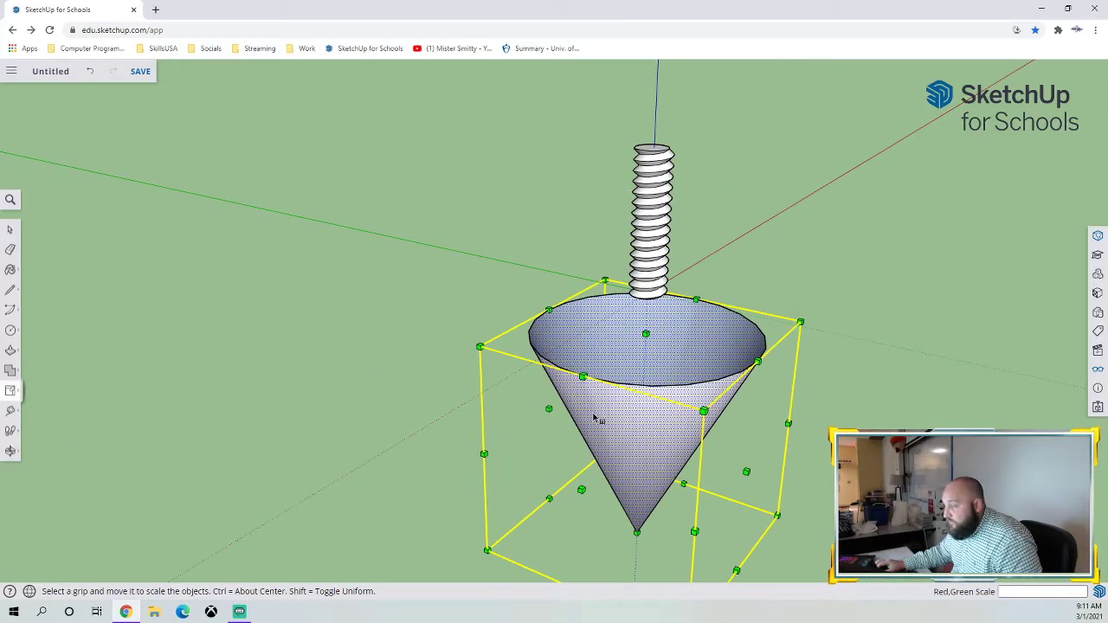
pyautogui.moveTo(645, 335); pyautogui.dragTo(645, 394)
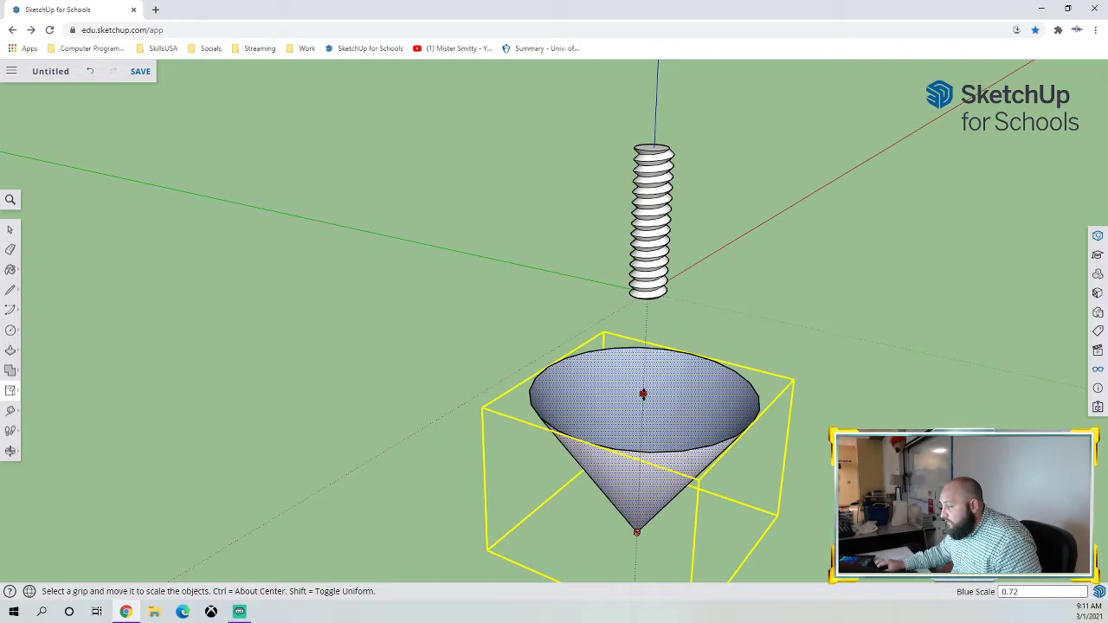
pyautogui.hotkey('ctrl', 'z')
# Scale the cone group down uniformly from its corners, first by about 0.88 and again by about 0.41
pyautogui.moveTo(604, 283); pyautogui.dragTo(608, 297)
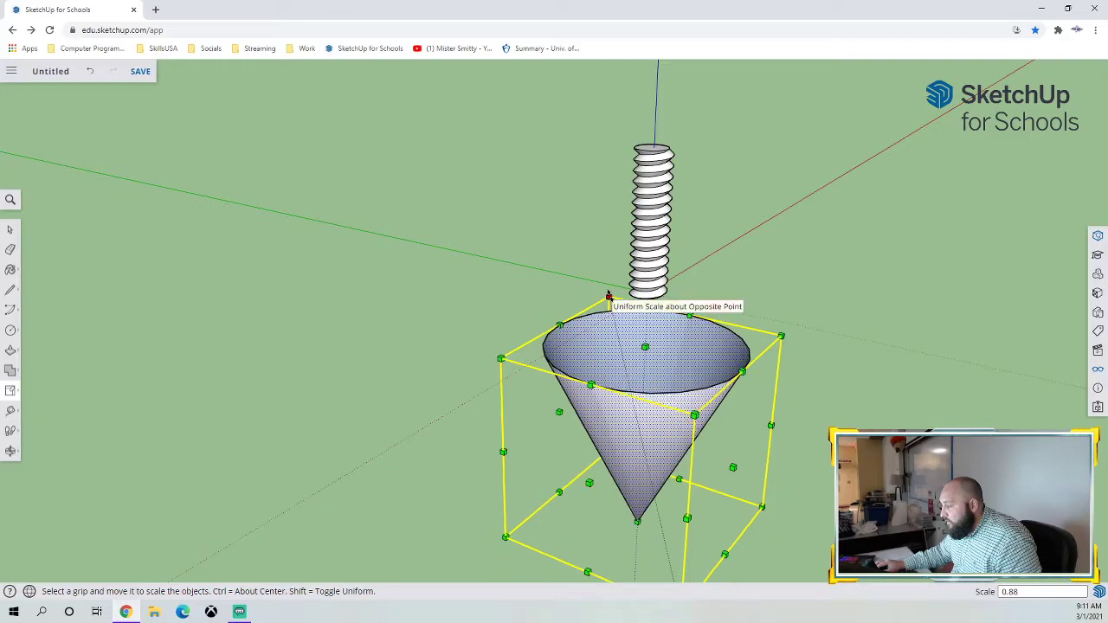
pyautogui.hotkey('ctrl', 'z')
pyautogui.hotkey('ctrl', 'y')
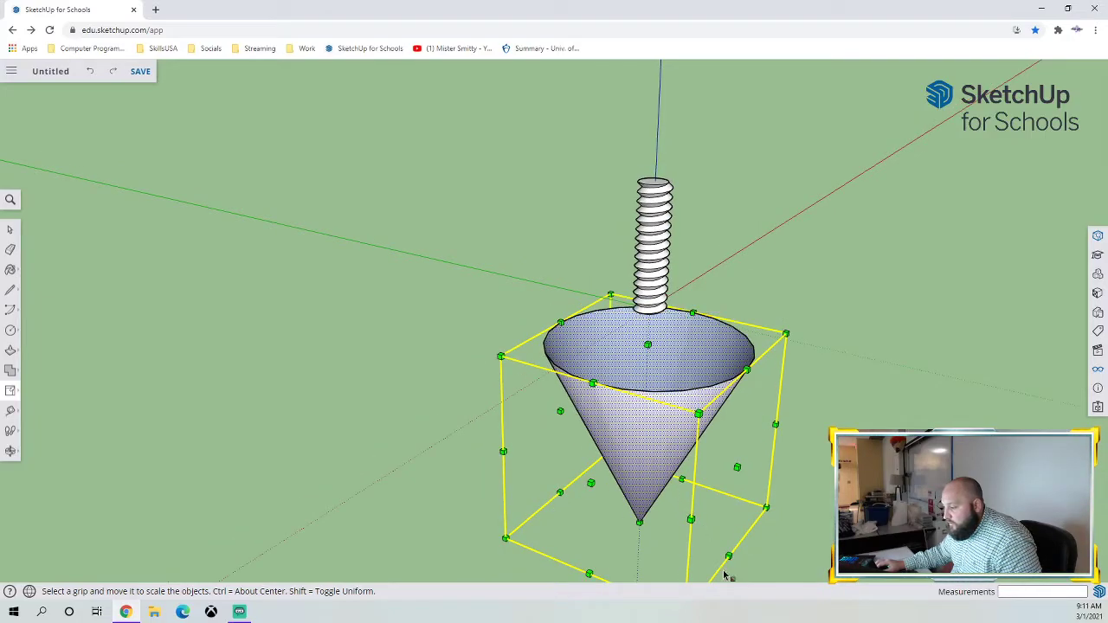
pyautogui.moveTo(731, 445); pyautogui.dragTo(719, 403, button='middle')
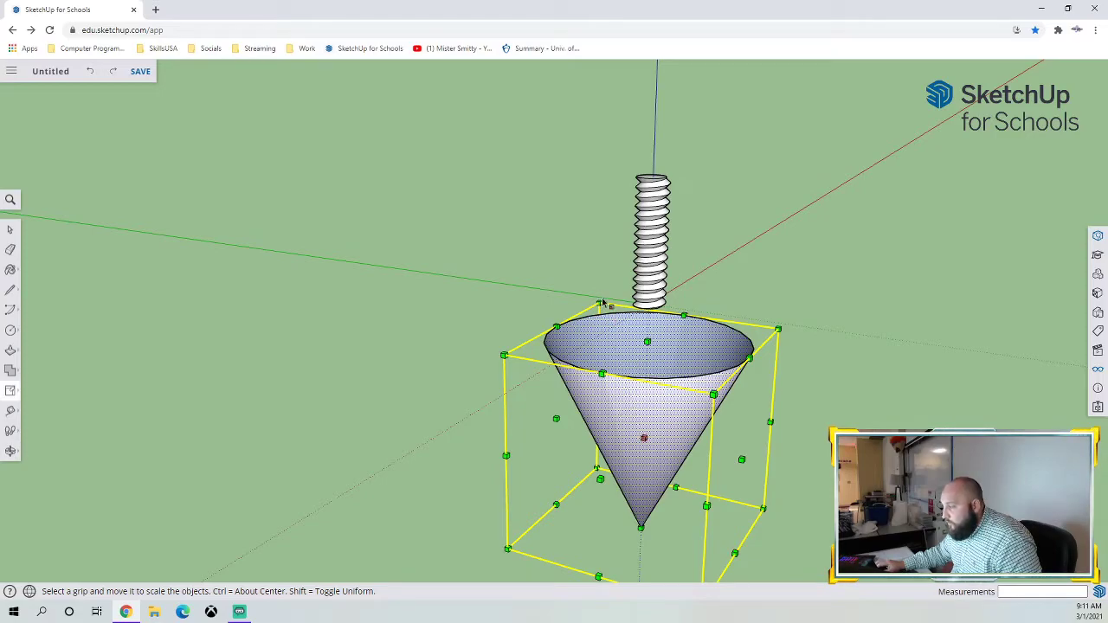
pyautogui.moveTo(601, 305); pyautogui.dragTo(624, 380)
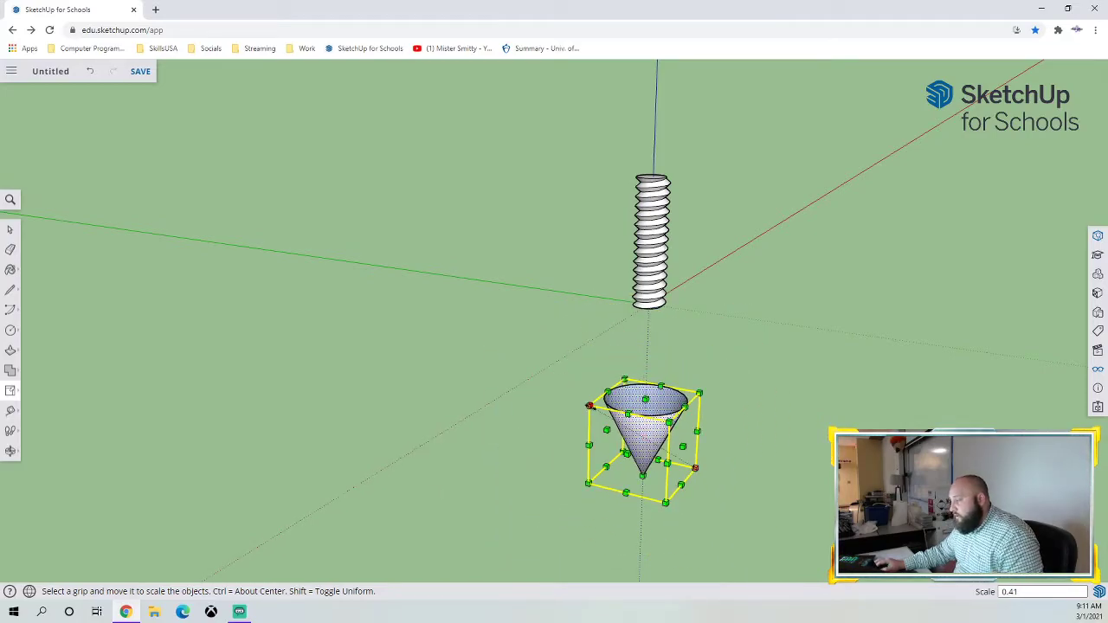
# Move the cone up along the blue axis over the thread's lower end, leaving only its tip below the lowest thread
pyautogui.click(10, 391)
pyautogui.click(39, 368)
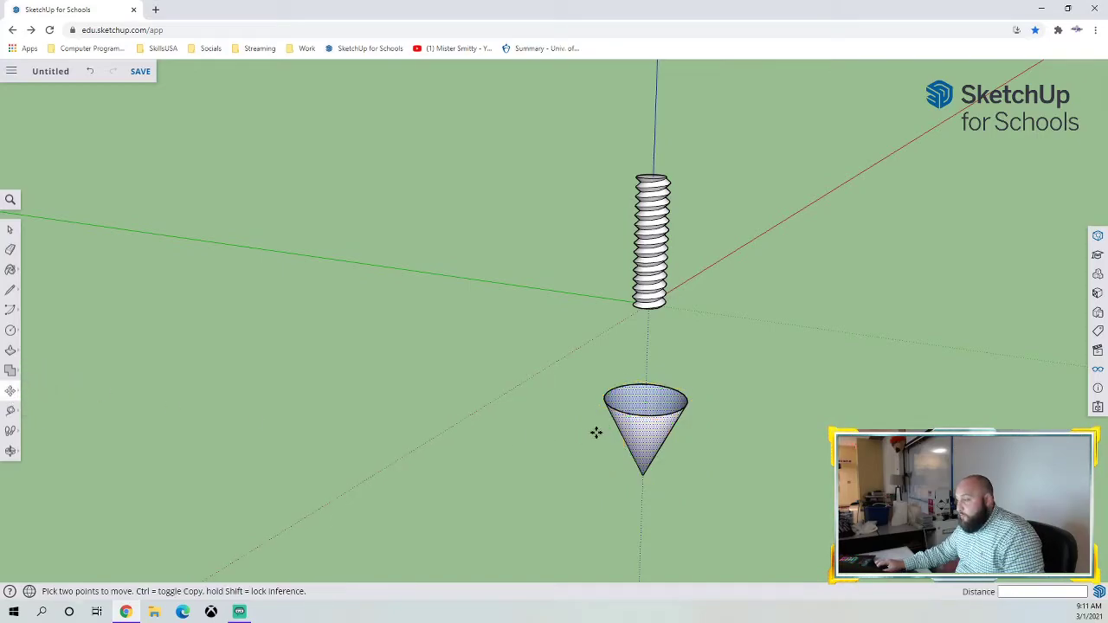
pyautogui.moveTo(641, 437); pyautogui.dragTo(693, 378, button='middle')
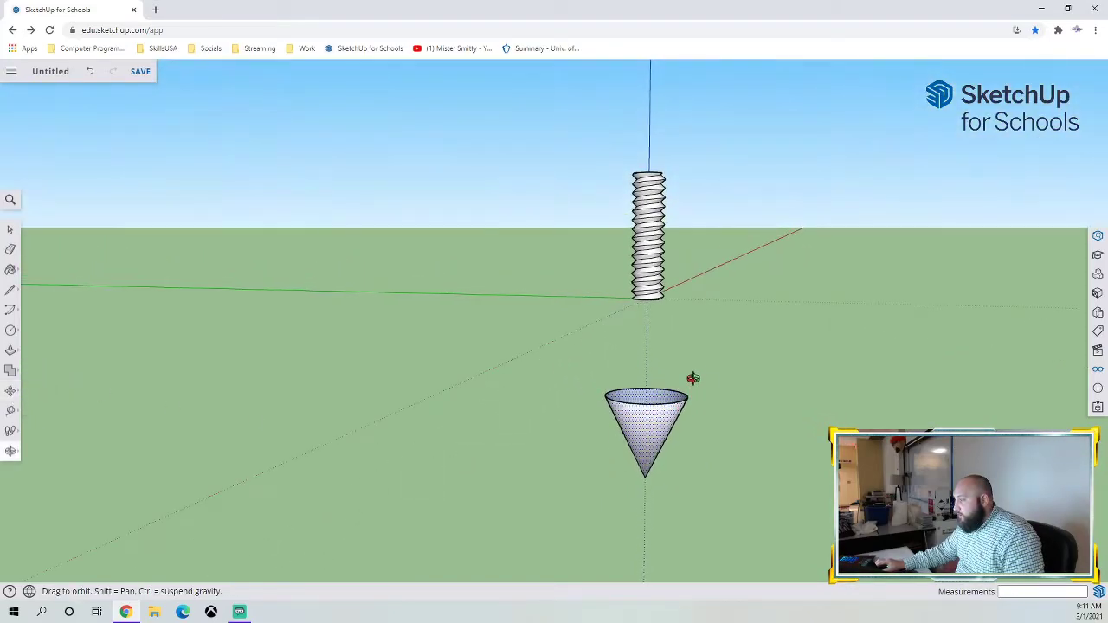
pyautogui.click(646, 433)
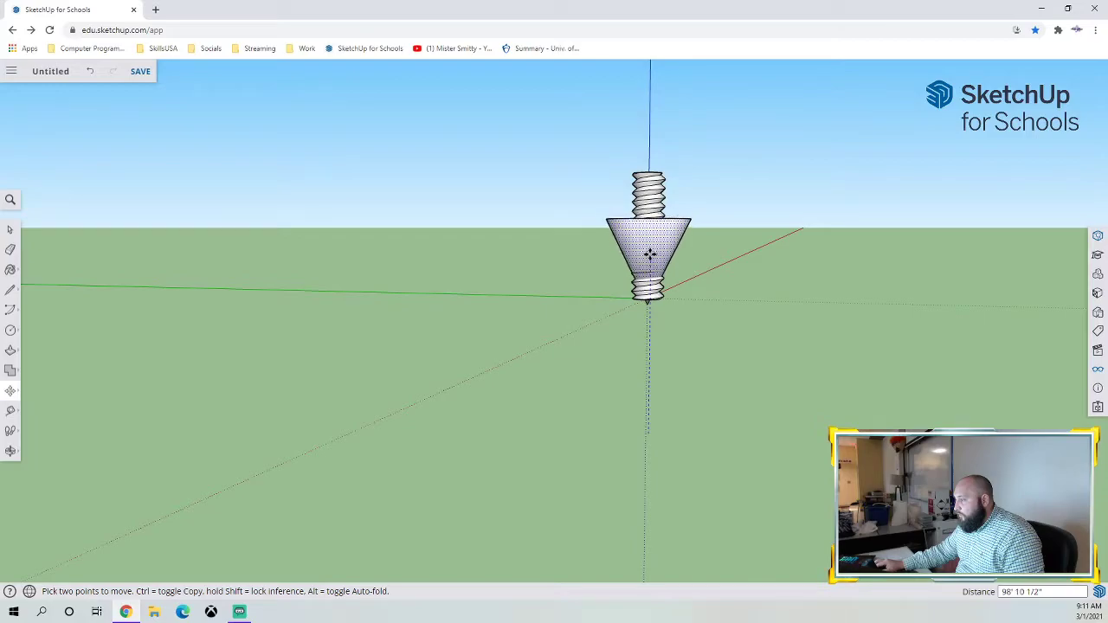
pyautogui.click(650, 269)
pyautogui.scroll(5, 674, 345)
pyautogui.moveTo(675, 333); pyautogui.dragTo(770, 395, button='middle')
pyautogui.scroll(-5, 685, 346)
pyautogui.press('m')
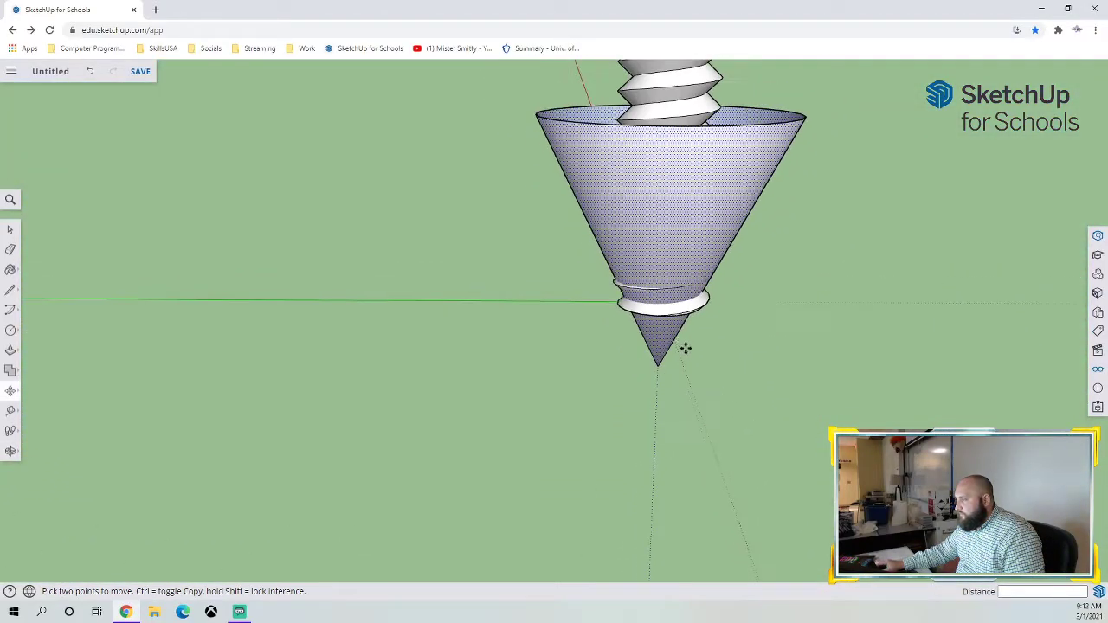
# Select the cone and the thread together and intersect their faces with the selection
pyautogui.click(9, 230)
pyautogui.click(766, 397)
pyautogui.hotkey('ctrl', 'a')
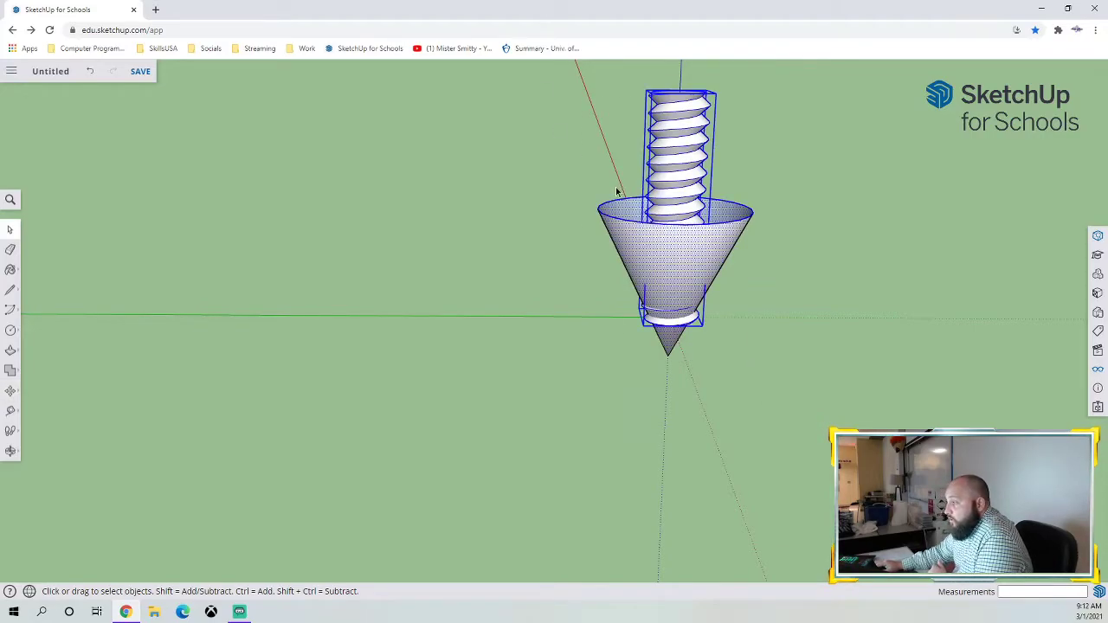
pyautogui.rightClick(663, 265)
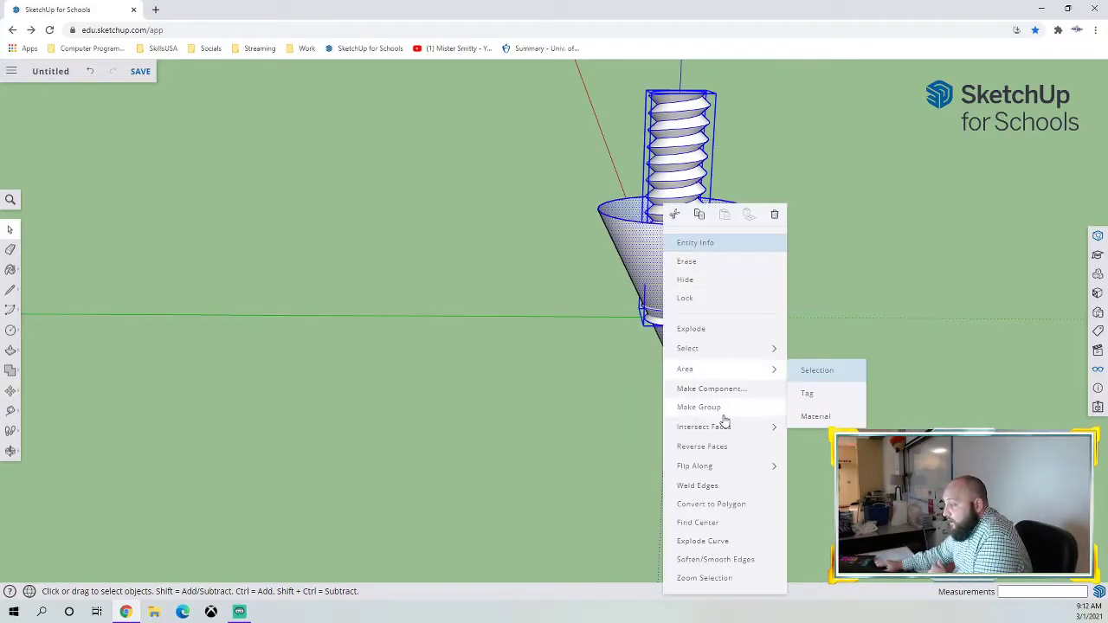
pyautogui.moveTo(715, 431)
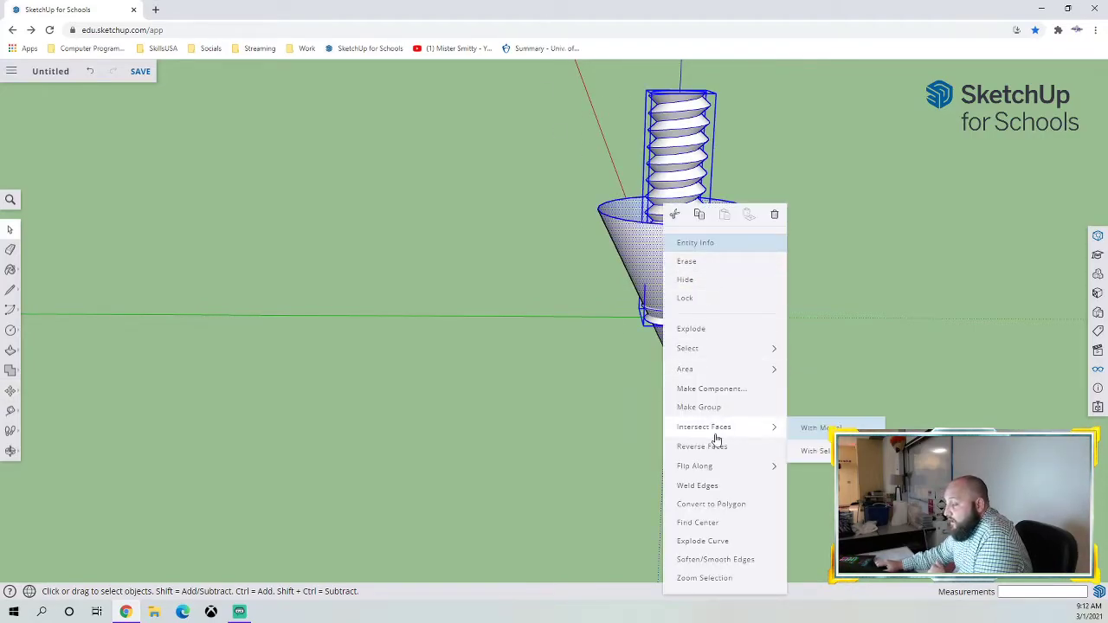
pyautogui.click(819, 452)
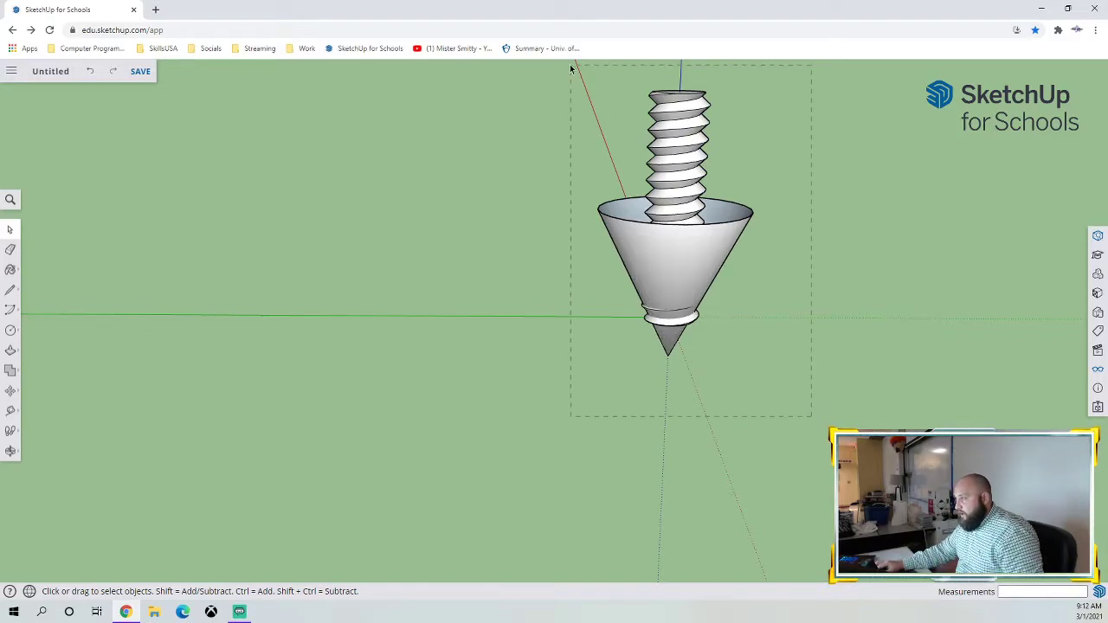
pyautogui.moveTo(572, 69); pyautogui.dragTo(573, 71)
pyautogui.rightClick(682, 229)
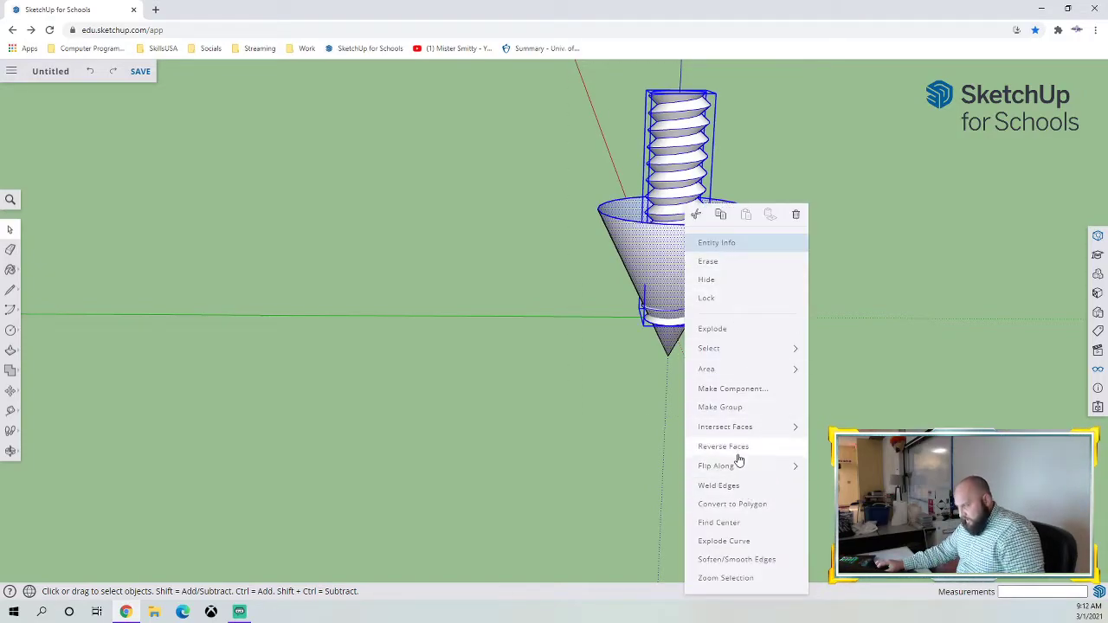
pyautogui.moveTo(743, 438)
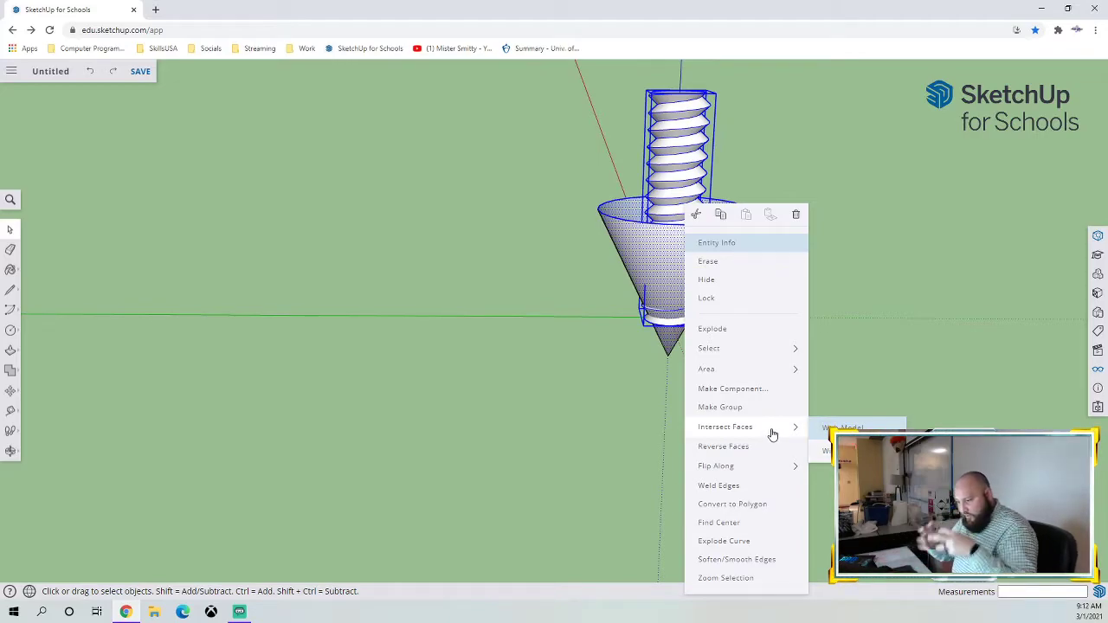
pyautogui.click(833, 450)
# Try deleting the cone's surface above the intersection, undoing each attempt
pyautogui.moveTo(789, 391); pyautogui.dragTo(616, 316, button='middle')
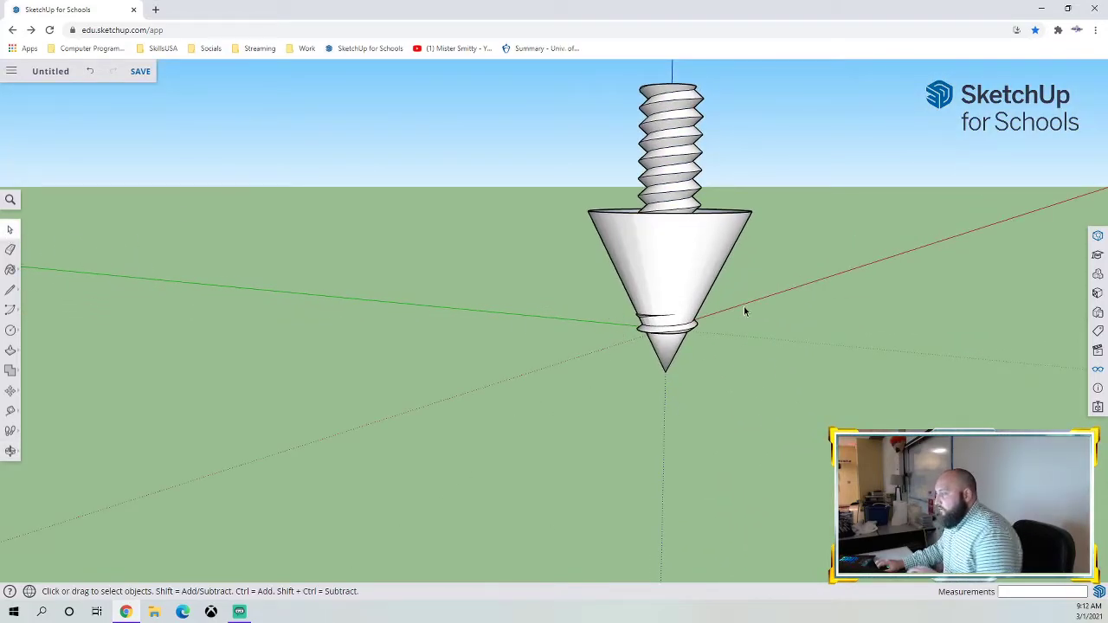
pyautogui.moveTo(745, 309); pyautogui.dragTo(751, 268, button='middle')
pyautogui.click(727, 237)
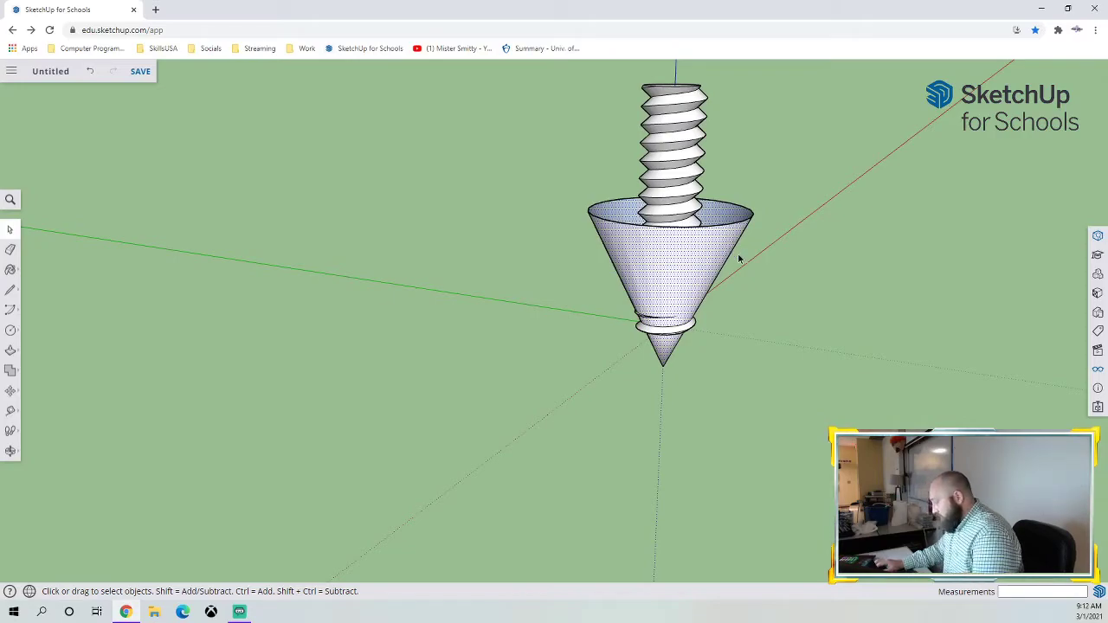
pyautogui.press('Delete')
pyautogui.hotkey('ctrl', 'z')
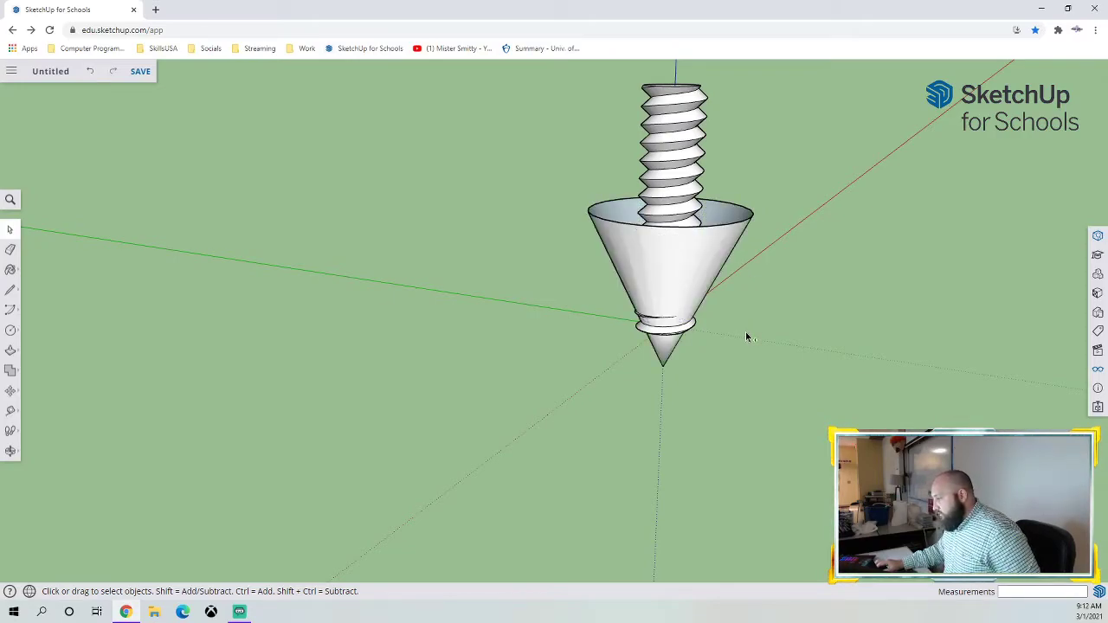
pyautogui.moveTo(694, 387); pyautogui.dragTo(713, 228, button='middle')
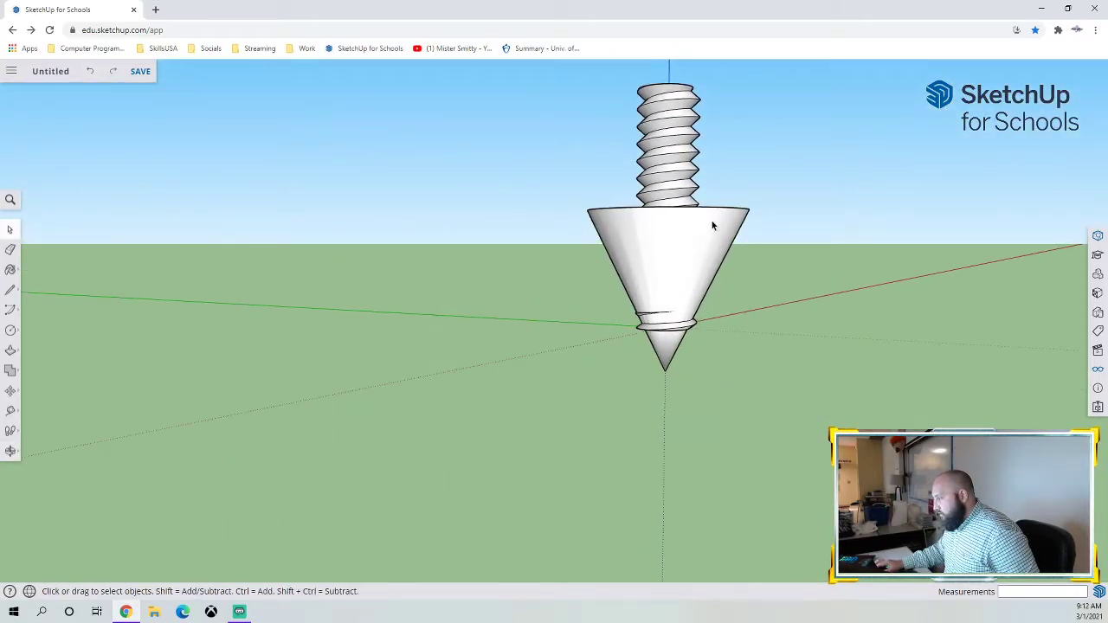
pyautogui.click(736, 234)
pyautogui.press('Delete')
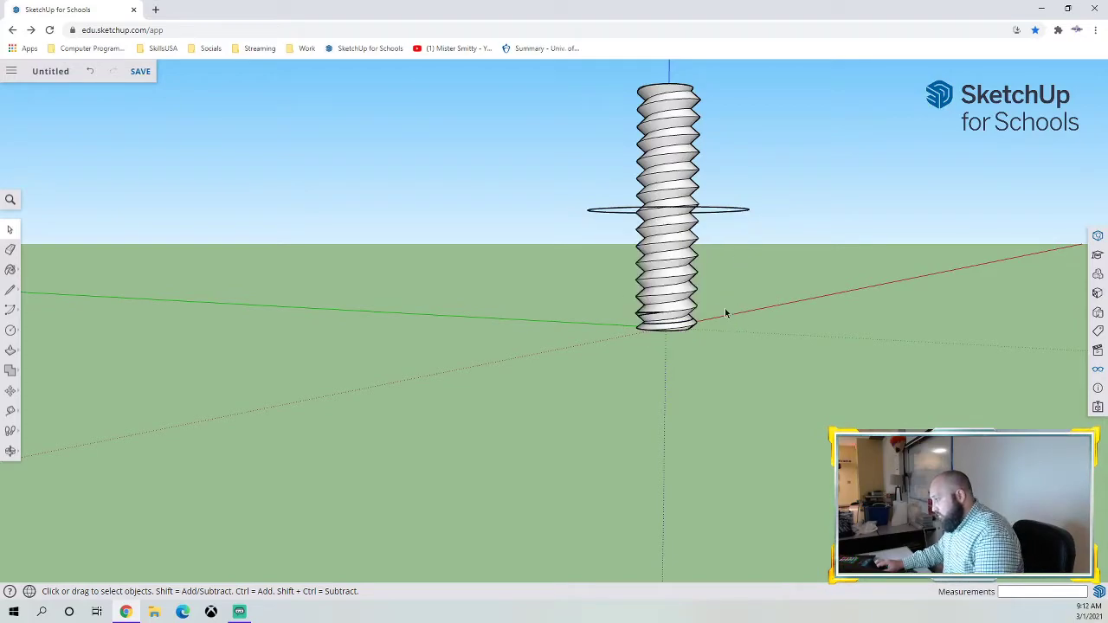
pyautogui.hotkey('ctrl', 'z')
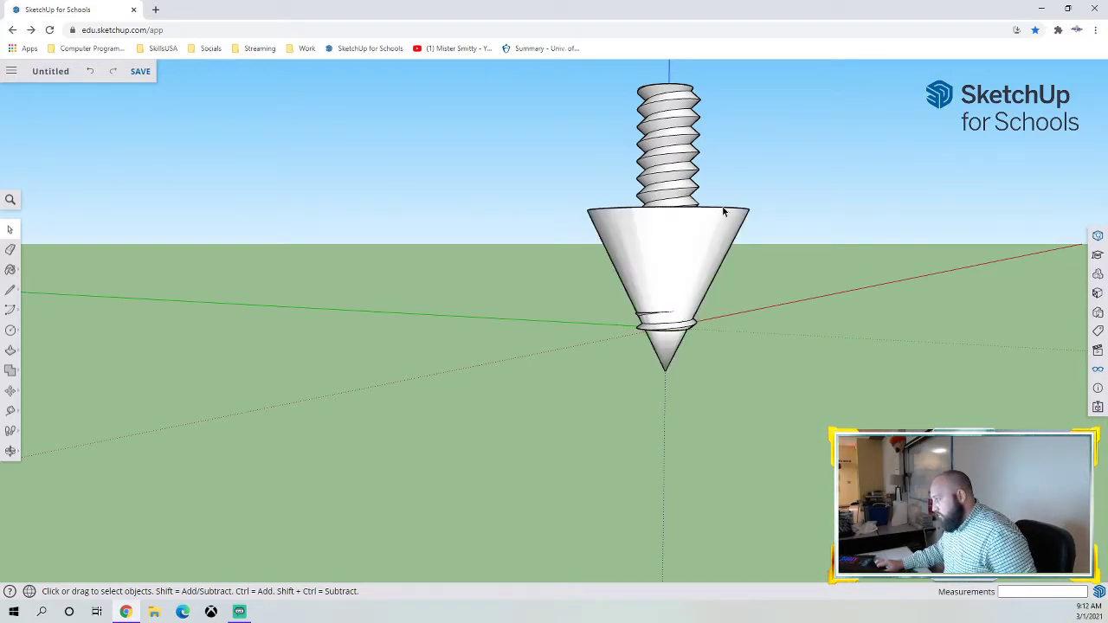
# Delete the cone's upper rim edge to remove the wide part of the cone around the thread
pyautogui.click(725, 213)
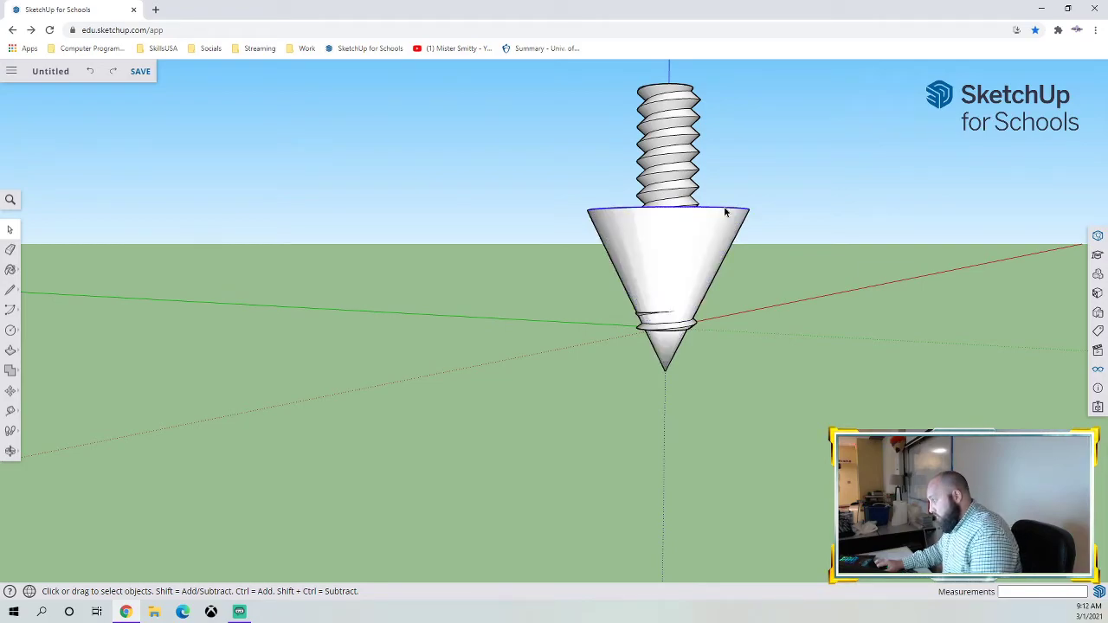
pyautogui.press('Delete')
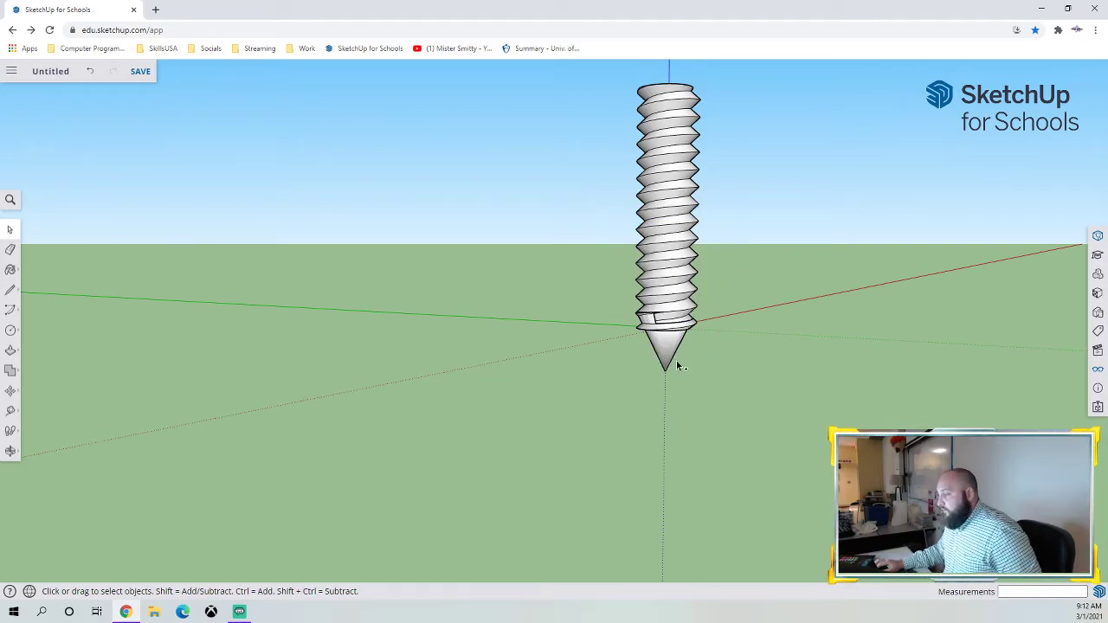
pyautogui.hotkey('ctrl', 'z')
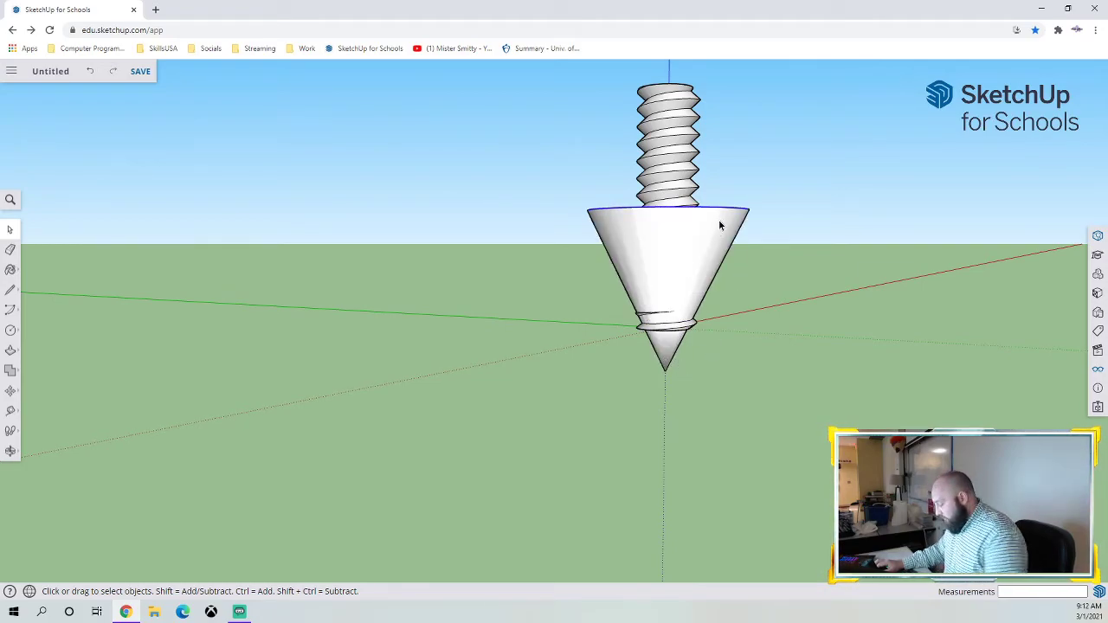
pyautogui.press('Delete')
# Delete the leftover vertical edge pieces where the cone meets the lowest thread, and undo the last deletion
pyautogui.scroll(3, 639, 343)
pyautogui.moveTo(639, 343); pyautogui.dragTo(433, 364, button='middle')
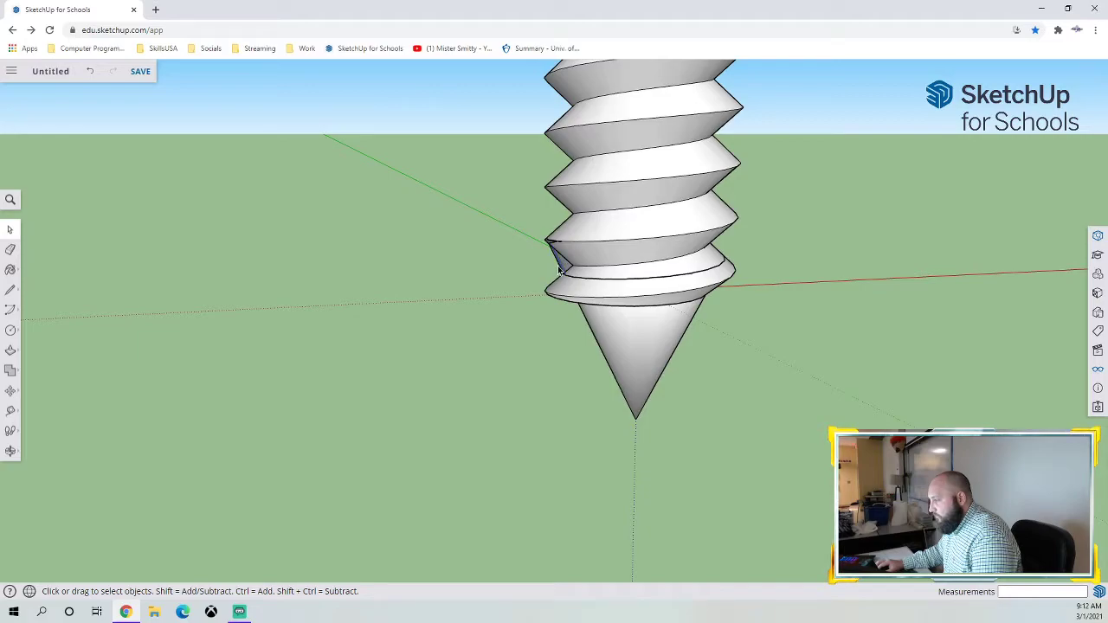
pyautogui.moveTo(564, 298); pyautogui.dragTo(609, 277, button='middle')
pyautogui.scroll(5, 492, 290)
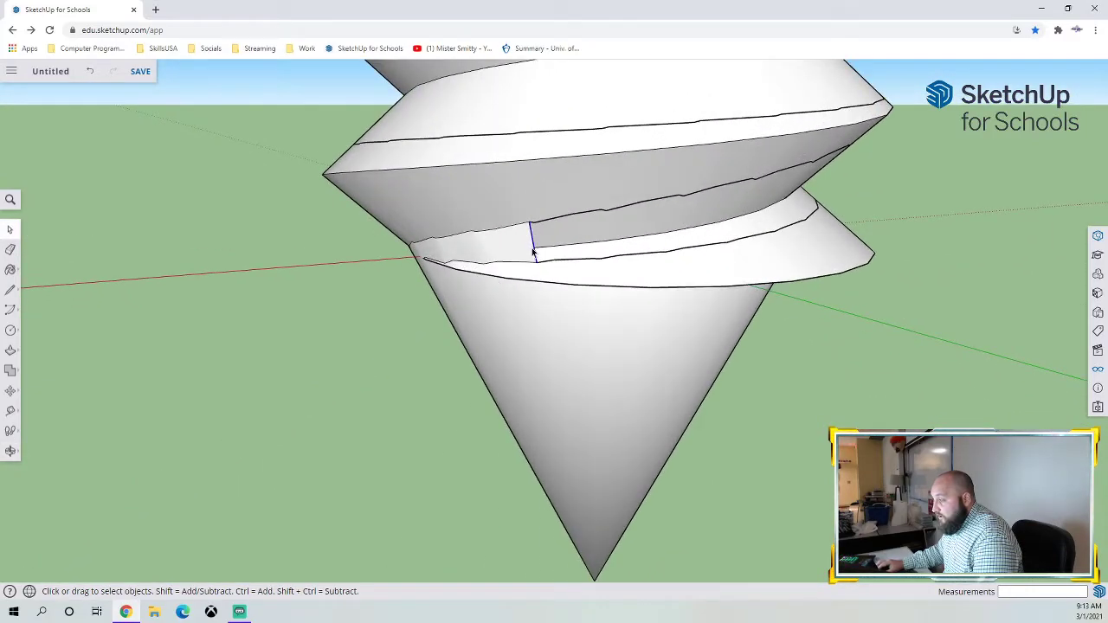
pyautogui.click(439, 257)
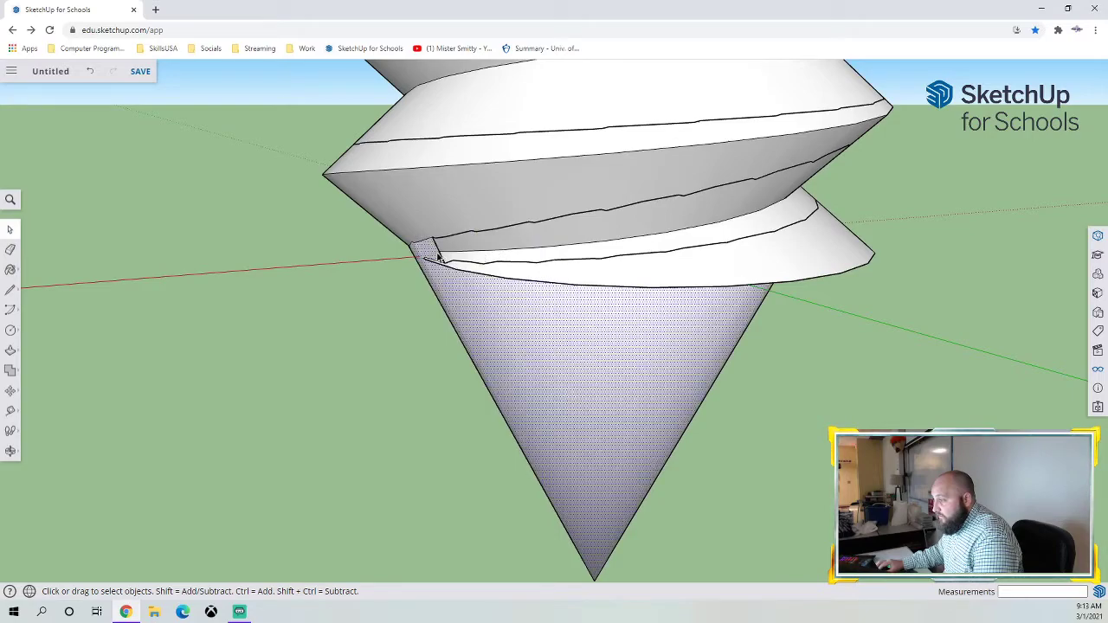
pyautogui.click(440, 256)
pyautogui.press('Delete')
pyautogui.moveTo(440, 284); pyautogui.dragTo(560, 271, button='middle')
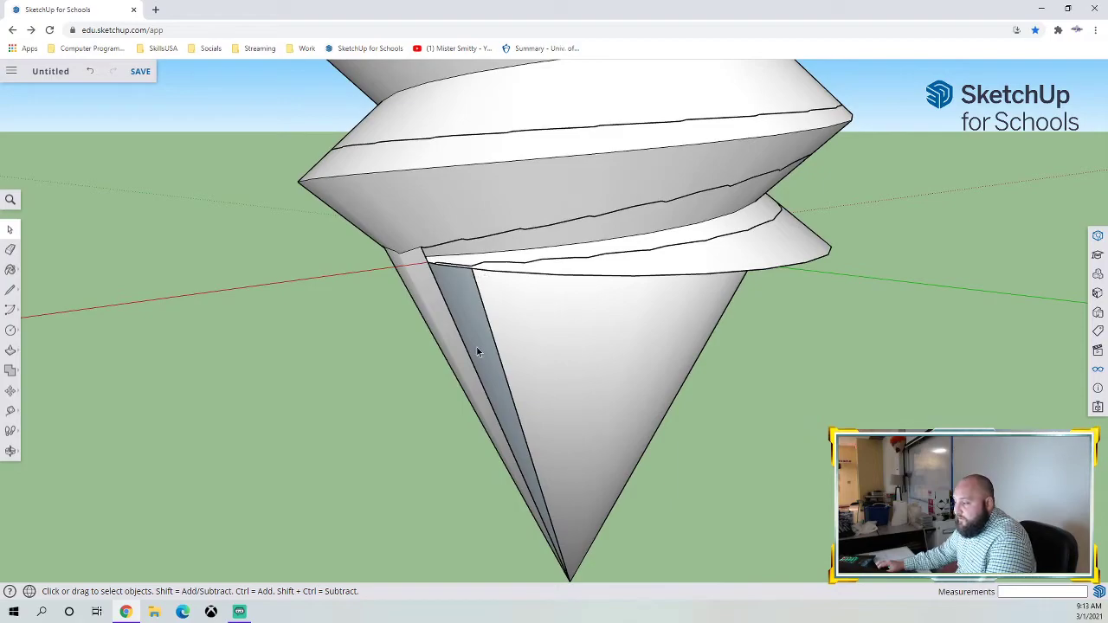
pyautogui.hotkey('ctrl', 'z')
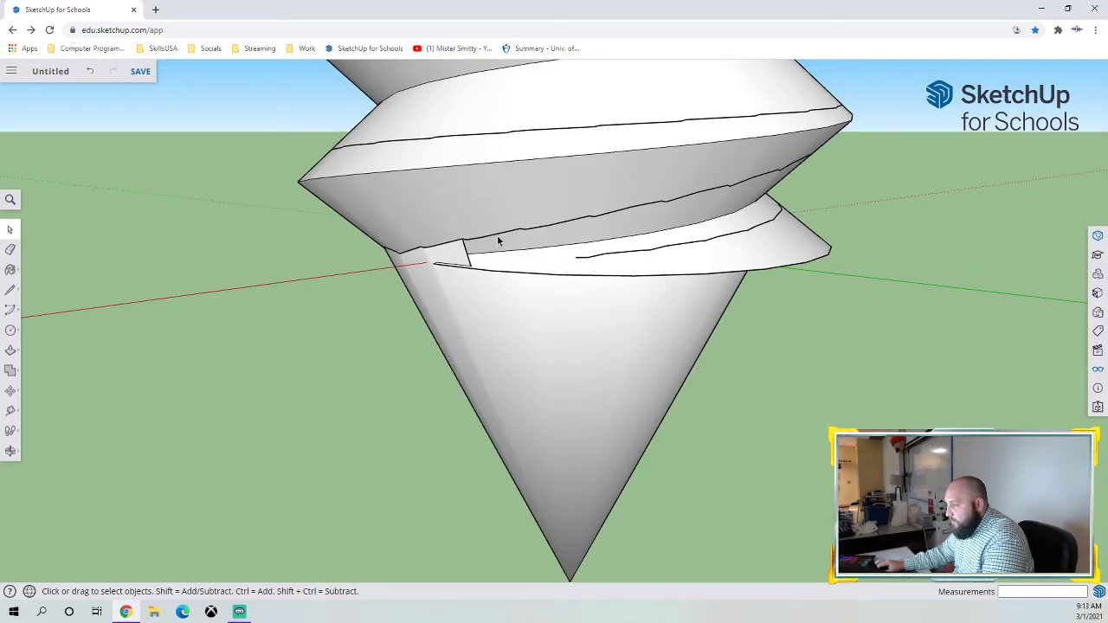
# Delete the jagged intersection lines running along the lowest thread turns
pyautogui.click(471, 240)
pyautogui.click(474, 241)
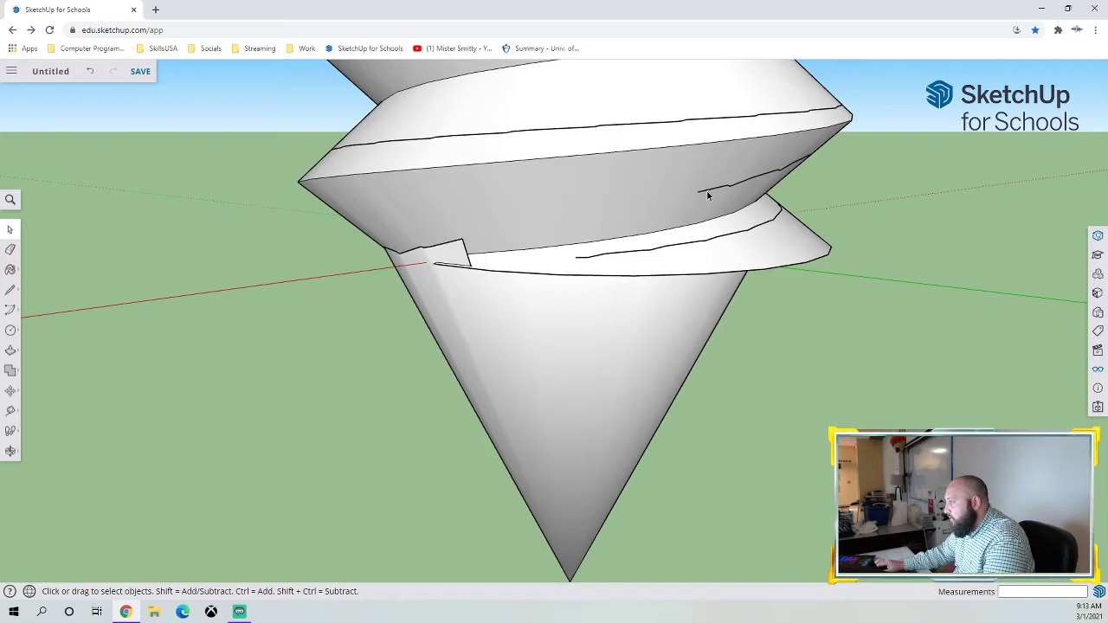
pyautogui.moveTo(716, 203); pyautogui.dragTo(579, 240, button='middle')
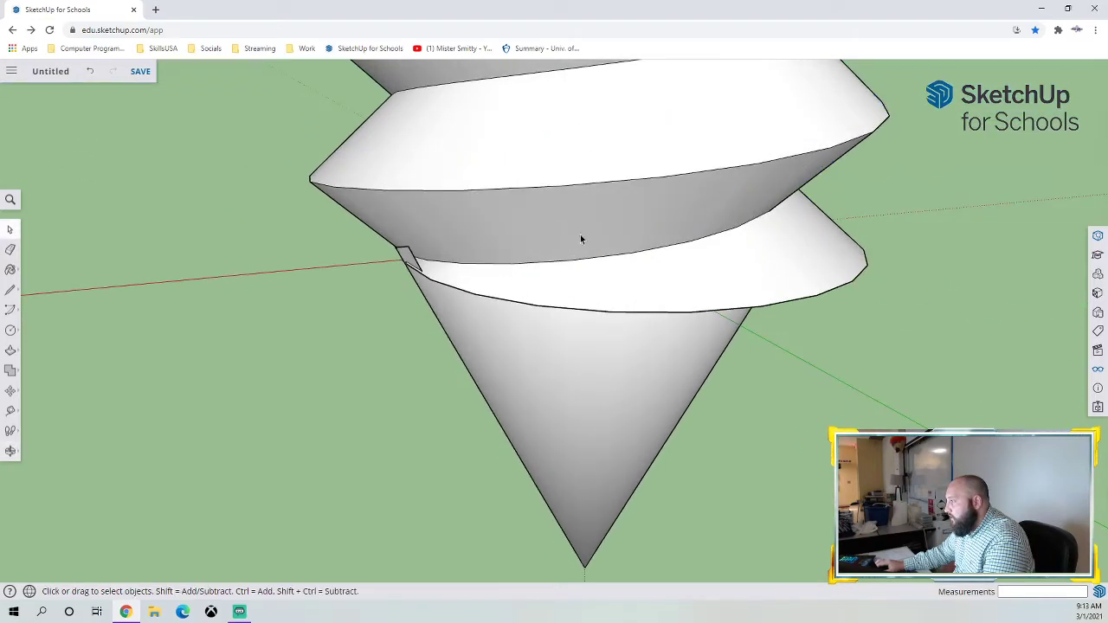
pyautogui.hotkey('ctrl', 'z')
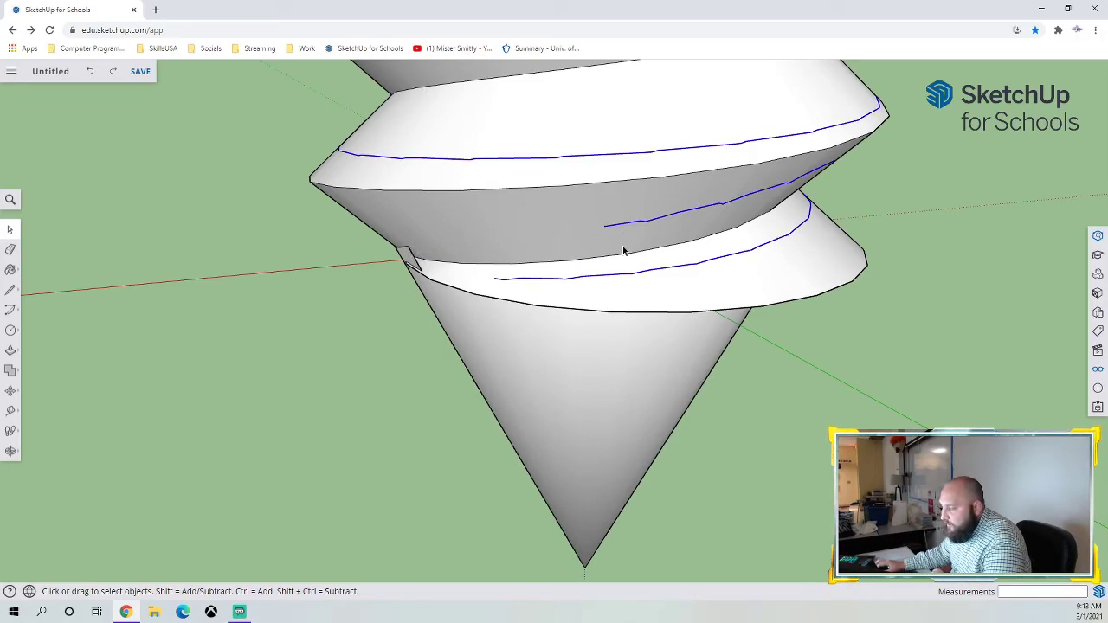
# Draw an edge across the leftover cone flap, from the pointed end of the lowest thread up to the flap's upper border
pyautogui.moveTo(586, 292); pyautogui.dragTo(459, 369, button='middle')
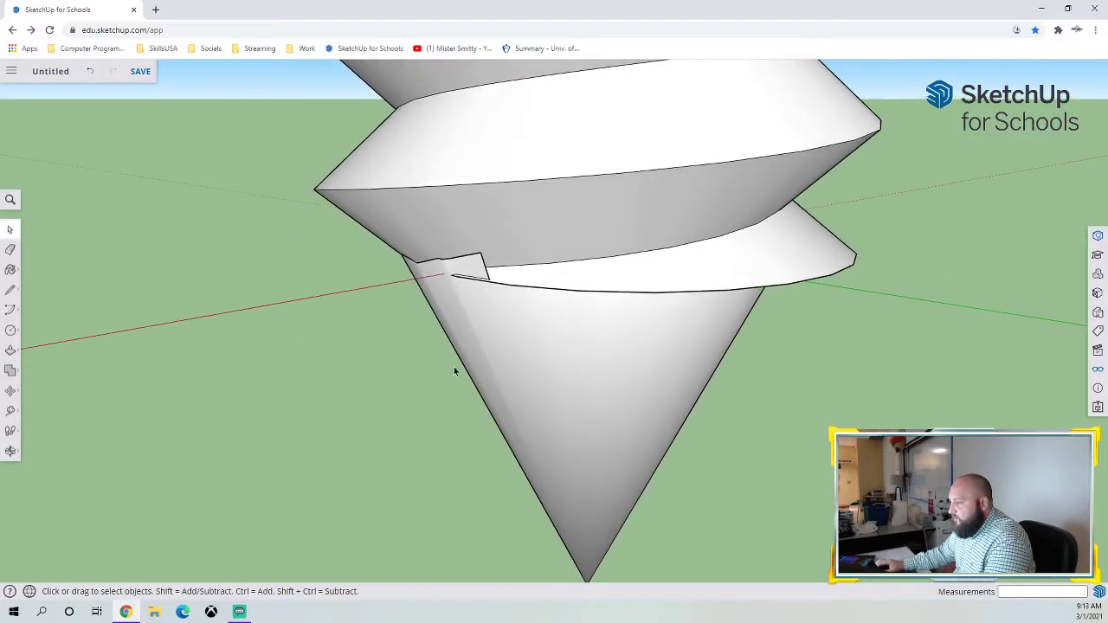
pyautogui.click(11, 290)
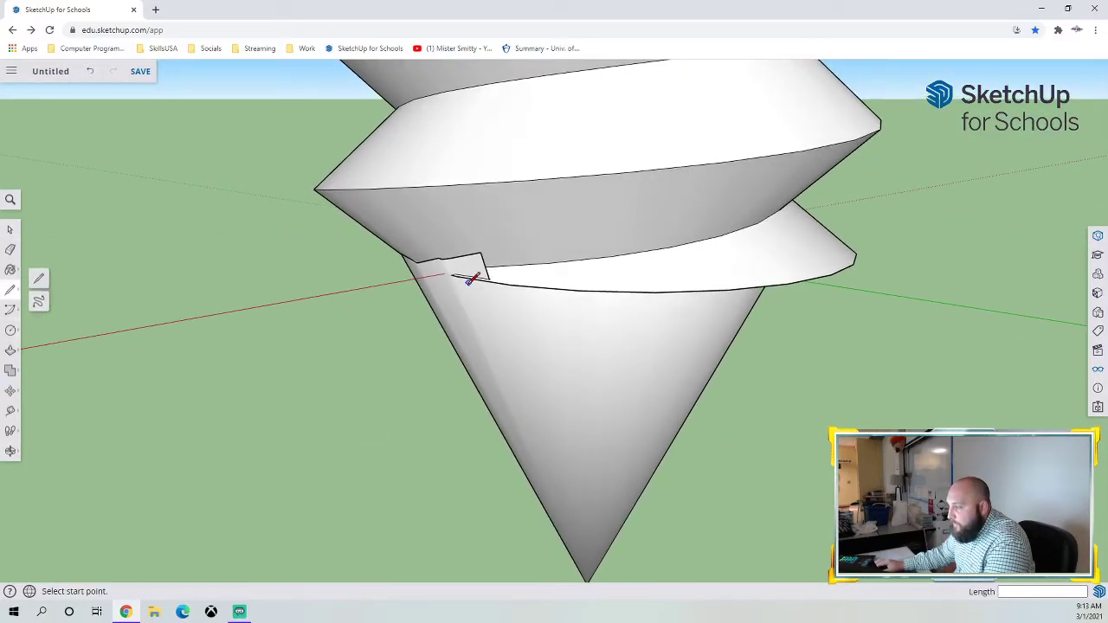
pyautogui.scroll(5, 448, 260)
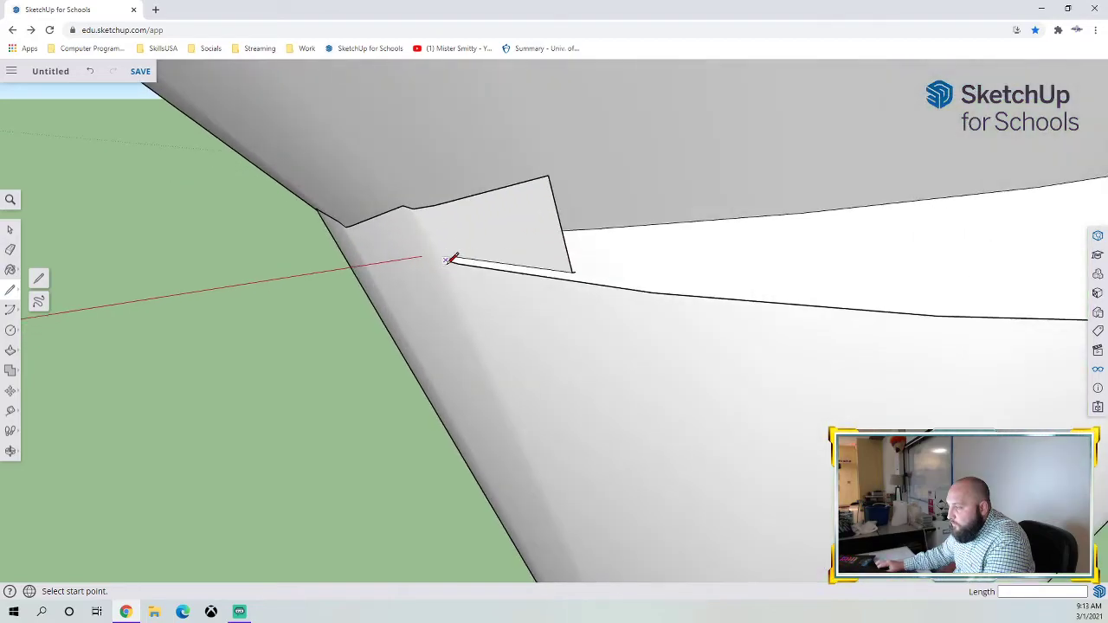
pyautogui.click(446, 260)
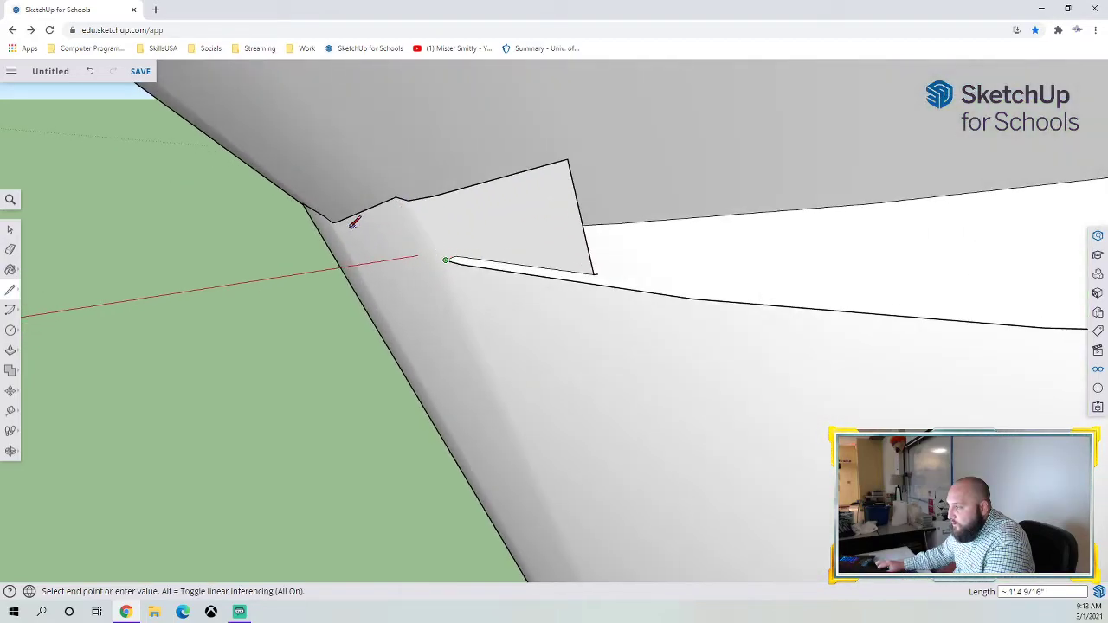
pyautogui.click(412, 202)
pyautogui.moveTo(470, 248); pyautogui.dragTo(128, 298, button='middle')
# Delete the leftover cone flap beside the lowest thread together with its stray border edges
pyautogui.click(9, 230)
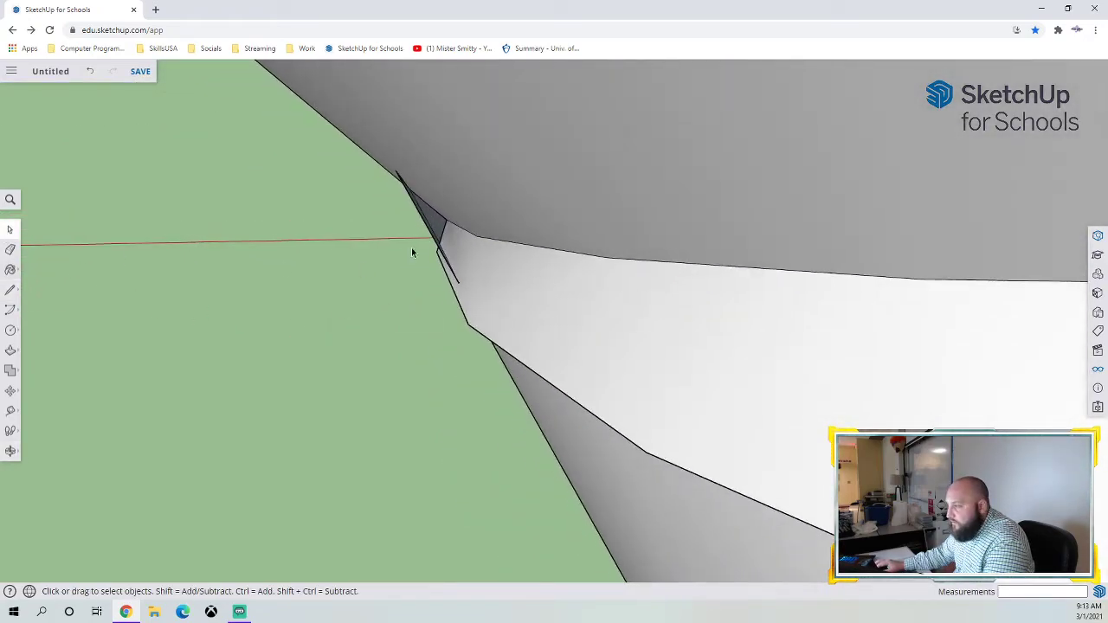
pyautogui.moveTo(411, 271); pyautogui.dragTo(484, 260, button='middle')
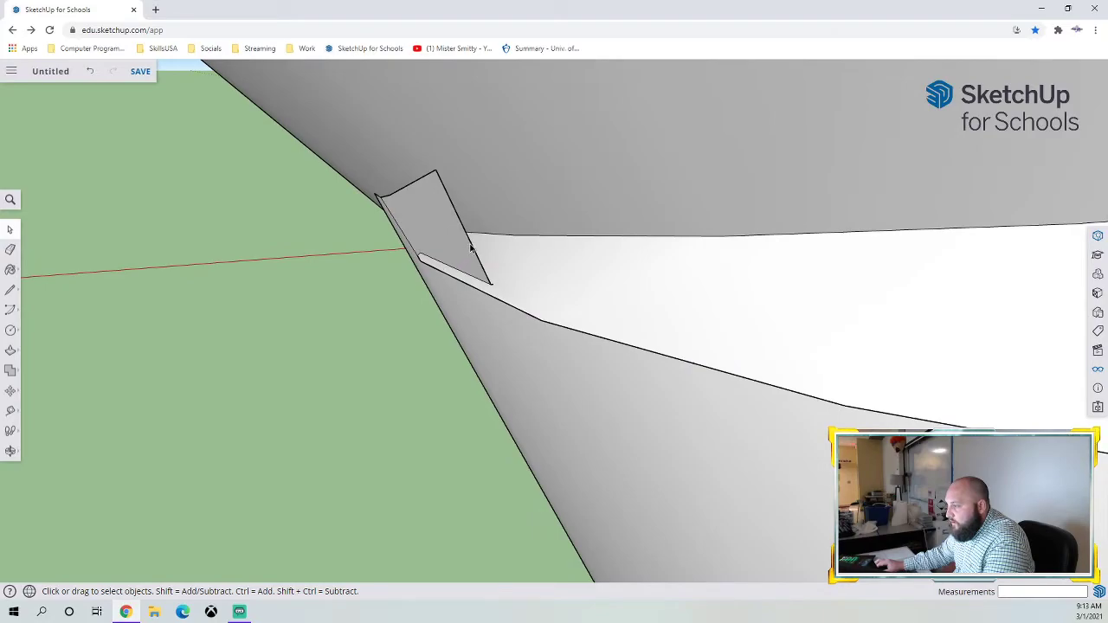
pyautogui.press('Delete')
pyautogui.click(445, 265)
pyautogui.click(448, 265)
pyautogui.press('Delete')
pyautogui.click(391, 196)
pyautogui.press('Delete')
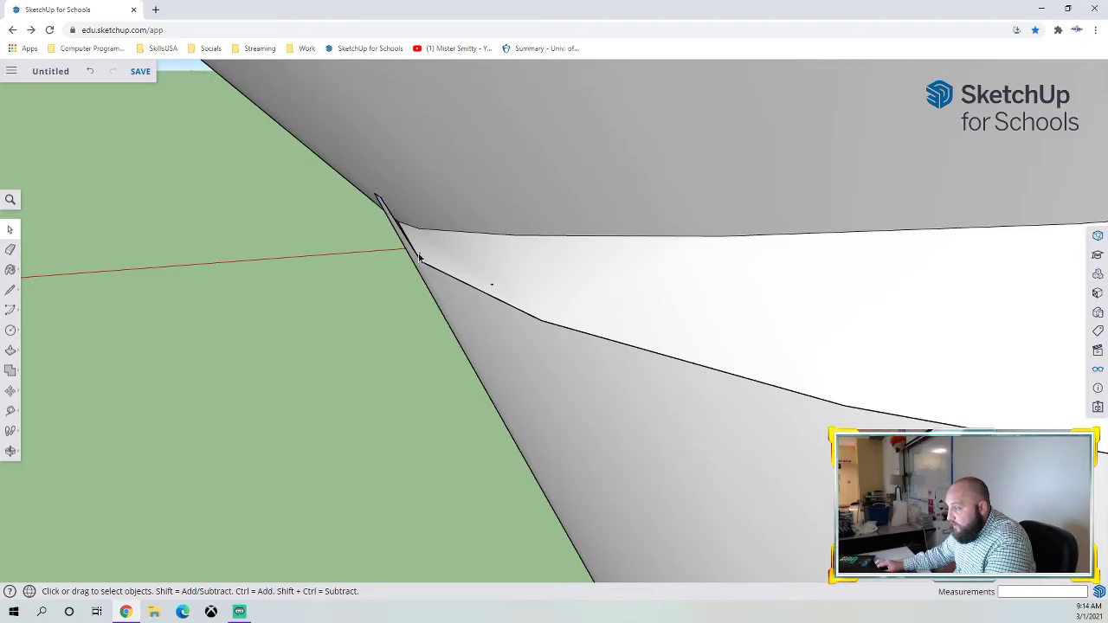
pyautogui.moveTo(440, 306); pyautogui.dragTo(318, 295, button='middle')
pyautogui.press('Delete')
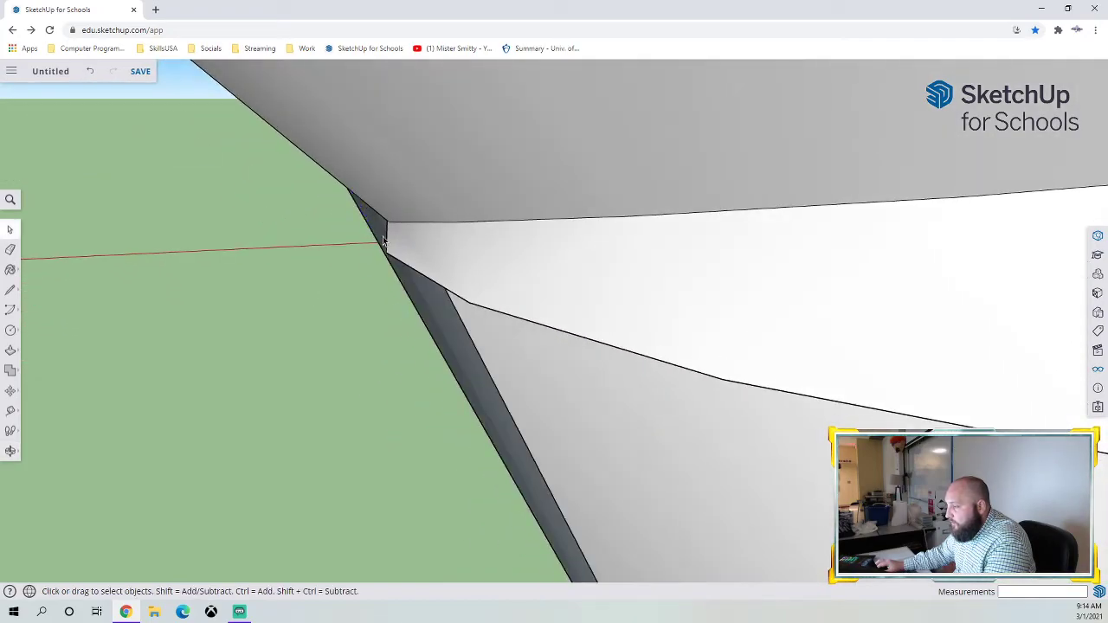
# Inspect the whole screw from several sides, from the cone tip to the thread's upper end
pyautogui.scroll(-10, 381, 290)
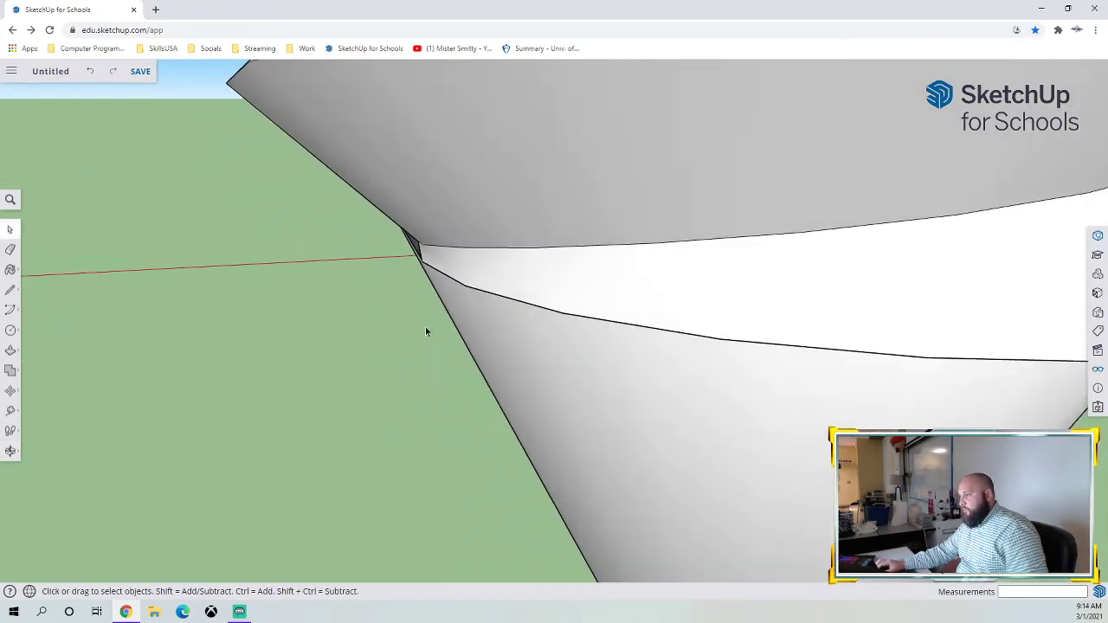
pyautogui.scroll(-3, 407, 346)
pyautogui.moveTo(422, 276); pyautogui.dragTo(530, 452, button='middle')
pyautogui.moveTo(653, 439); pyautogui.dragTo(354, 448, button='middle')
pyautogui.scroll(3, 519, 433)
pyautogui.moveTo(520, 435); pyautogui.dragTo(277, 464, button='middle')
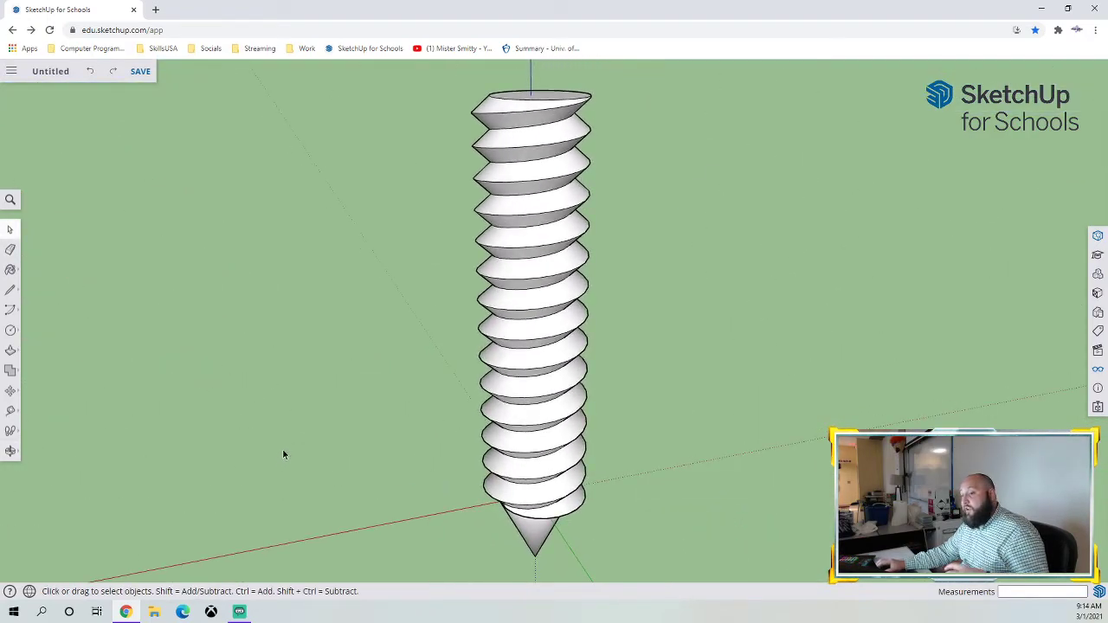